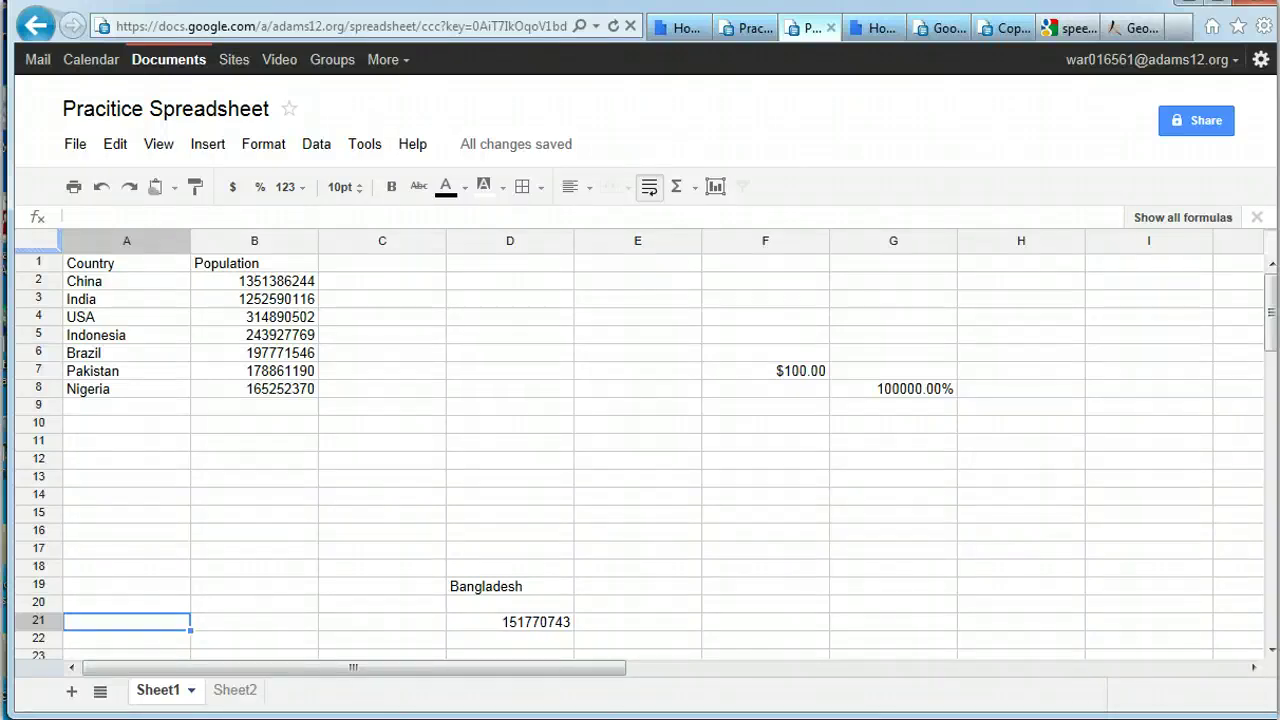
Move Bangladesh and its population 151770743 into cells A9 and B9, directly below Nigeria
left_click(497, 596)
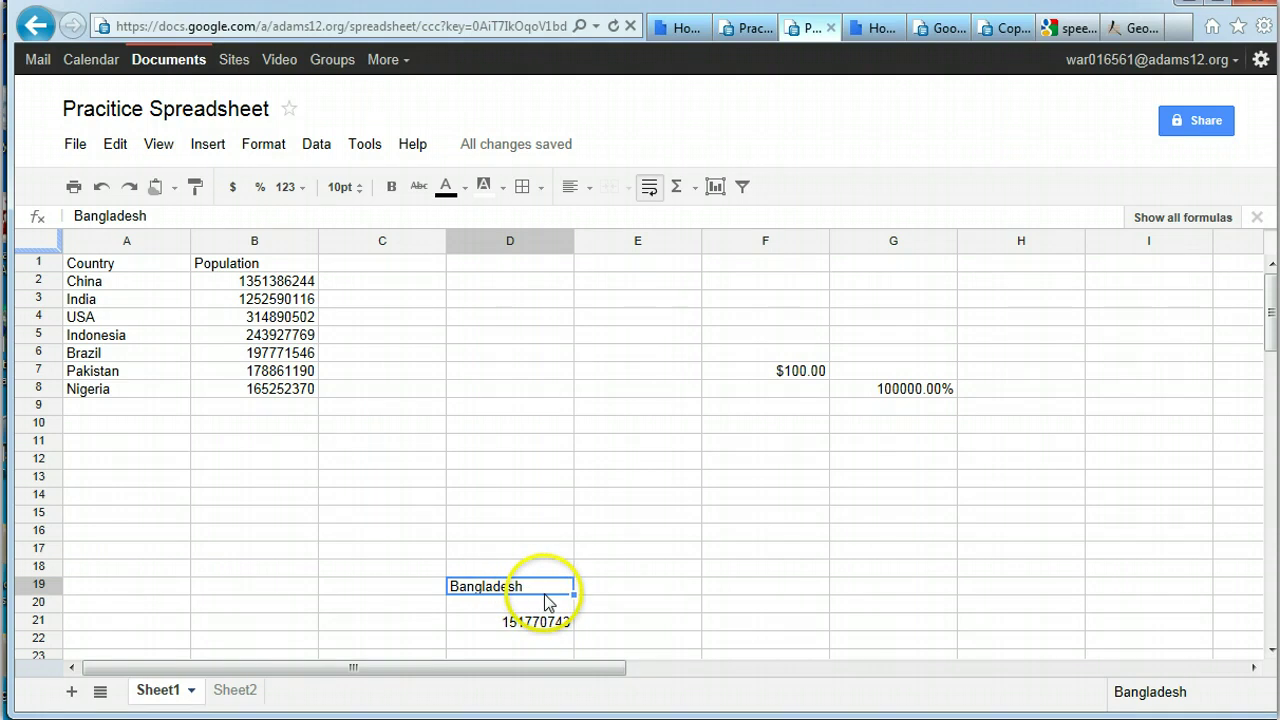
left_click_drag(546, 591, 144, 410)
left_click(522, 622)
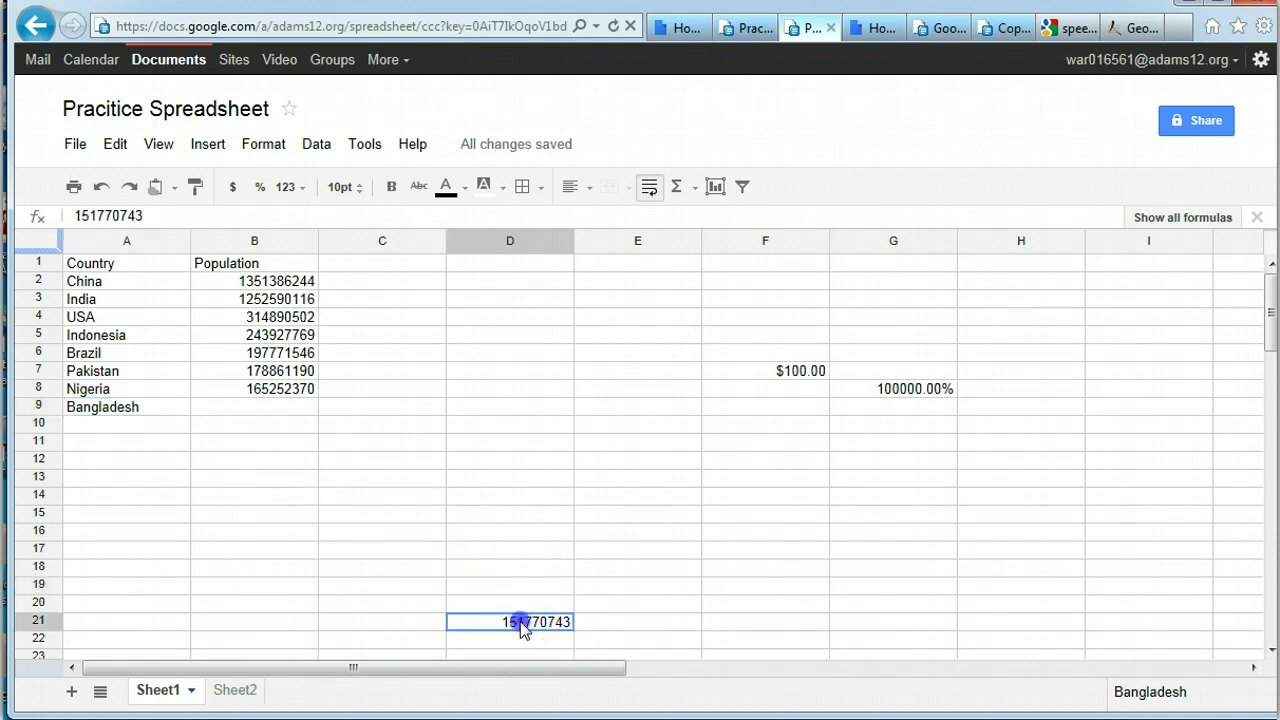
left_click_drag(491, 620, 255, 415)
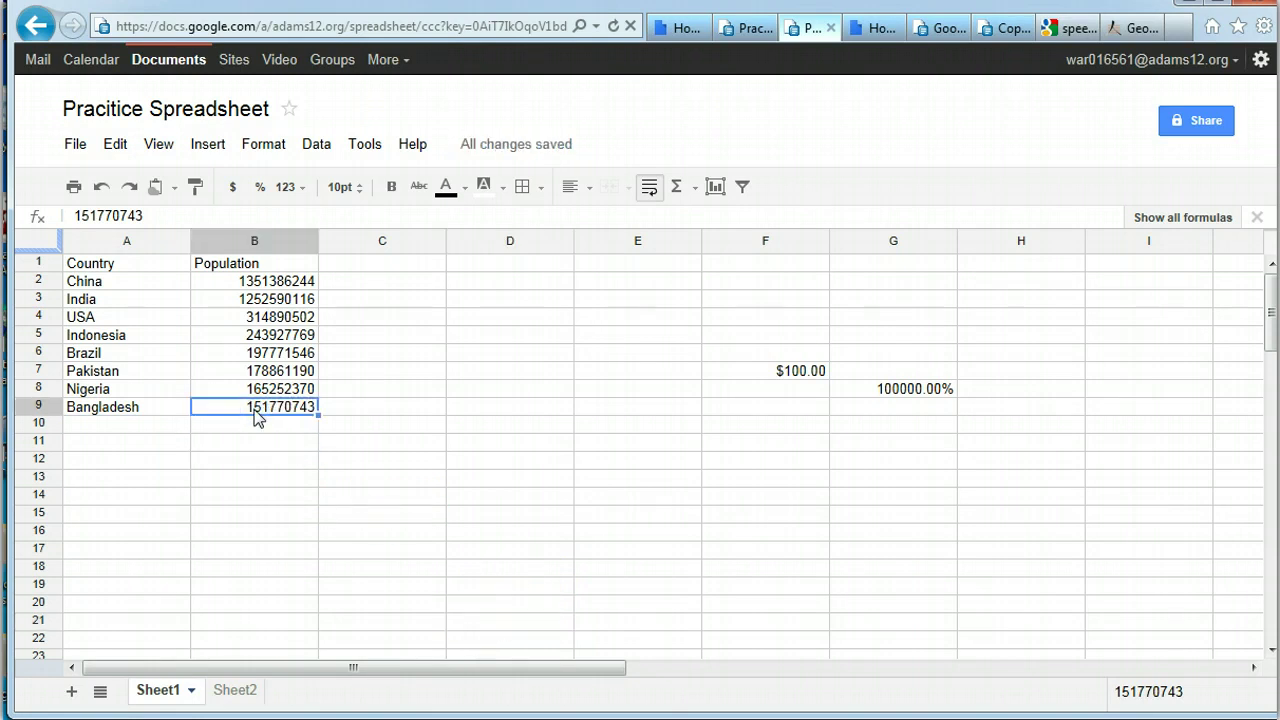
Format the Population column cells B1 to B9 as rounded numbers with thousands separators (1,000)
left_click_drag(300, 265, 280, 418)
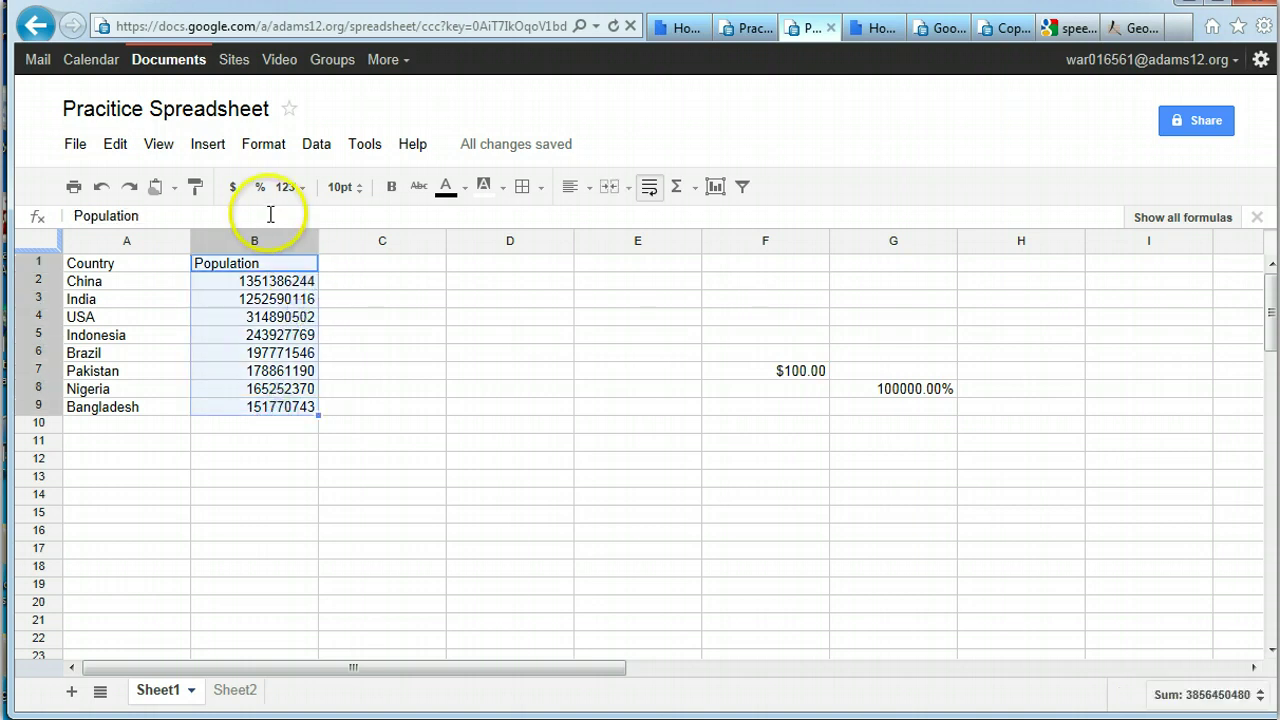
left_click(300, 190)
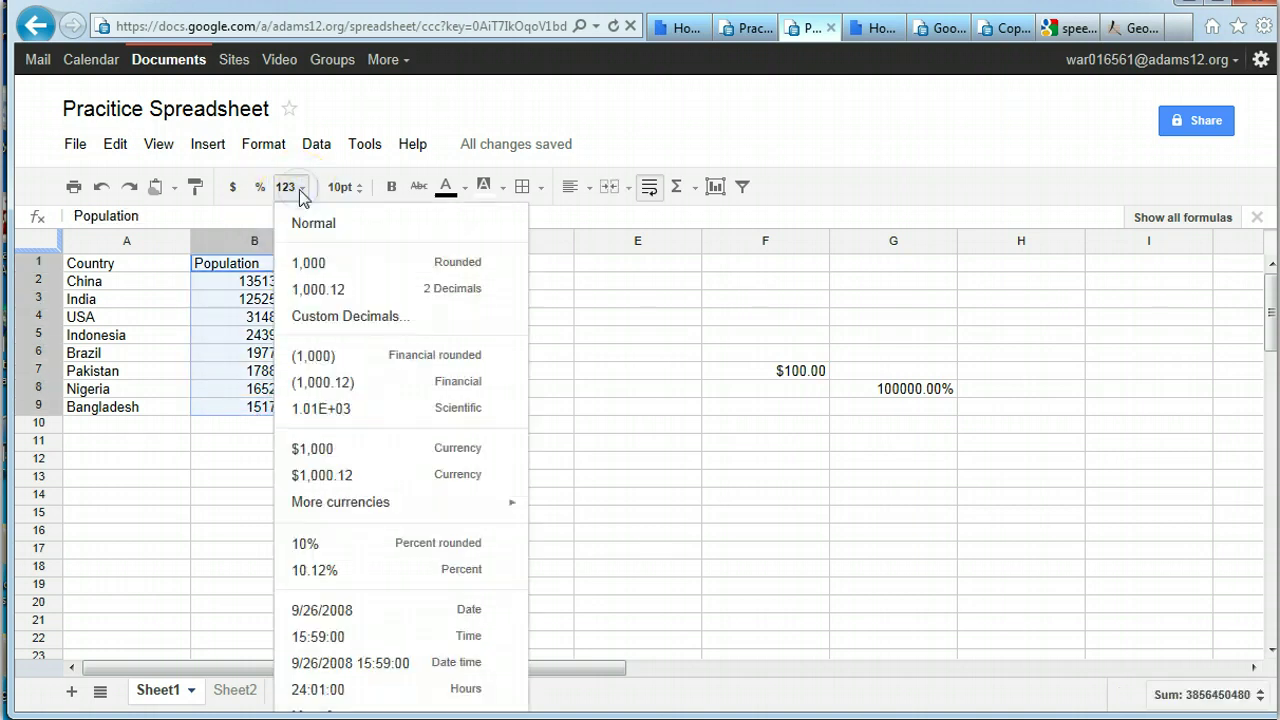
left_click(303, 263)
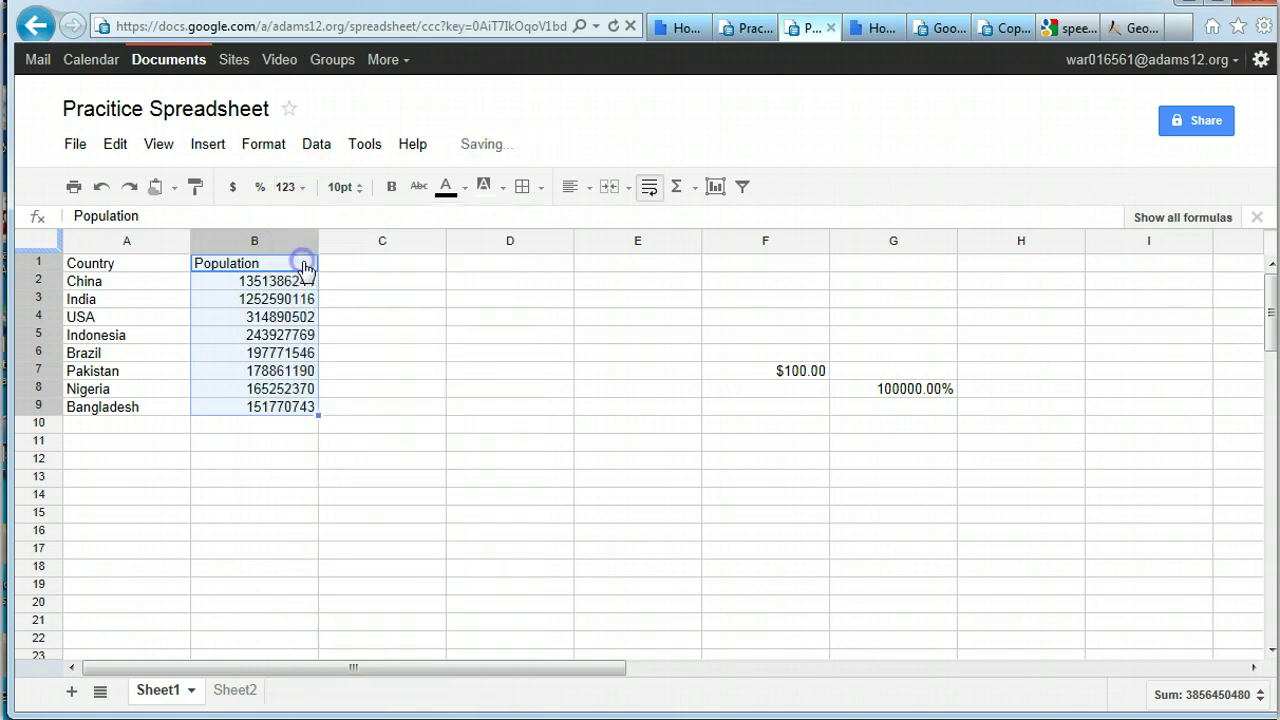
left_click(349, 441)
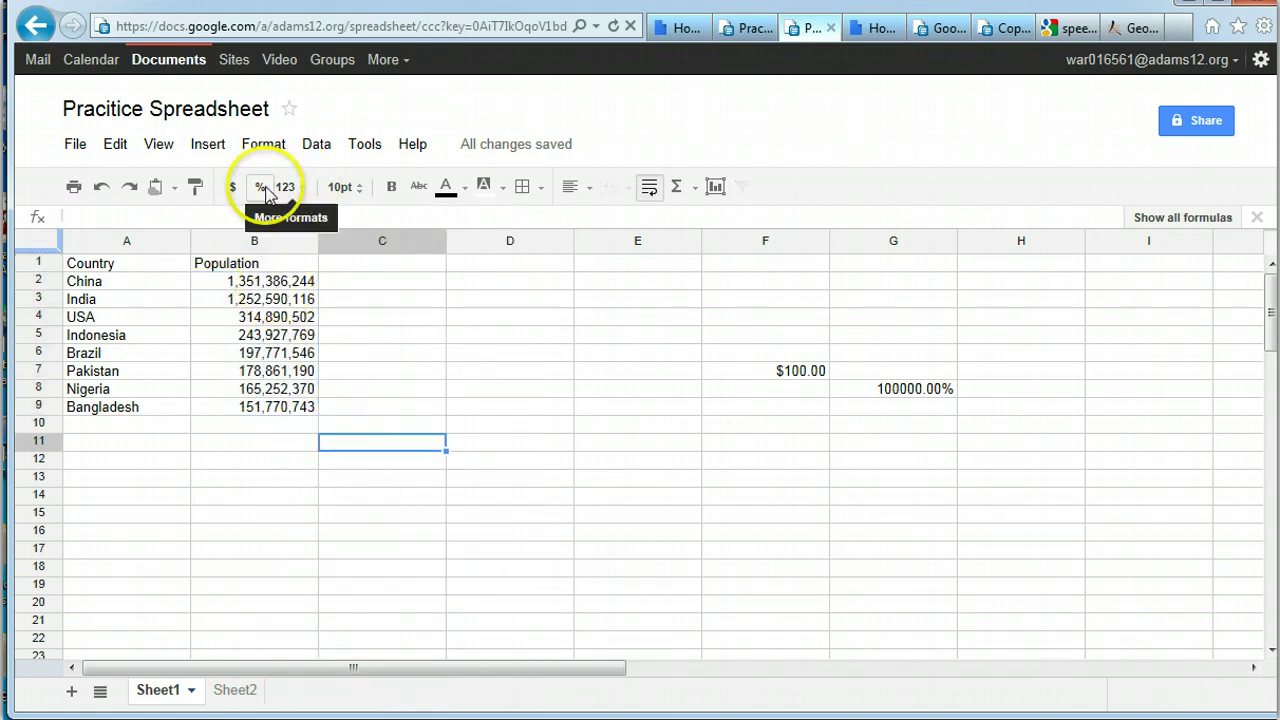
left_click(235, 190)
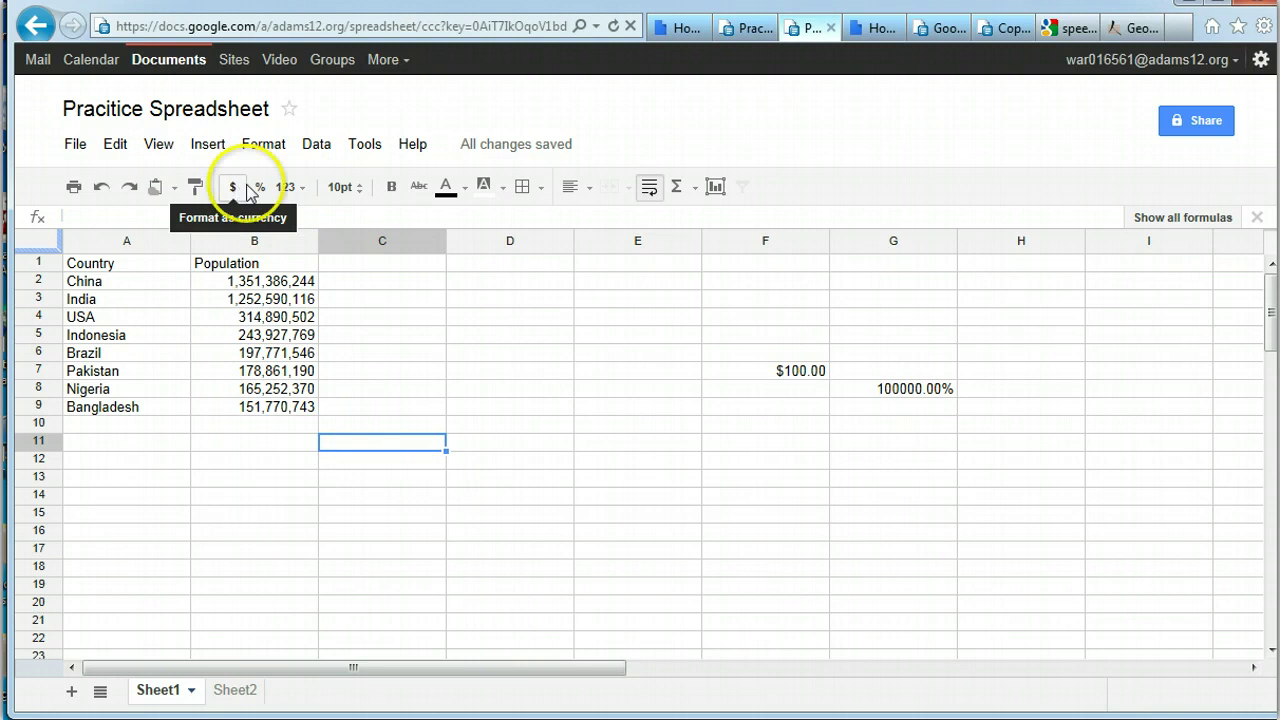
left_click(290, 187)
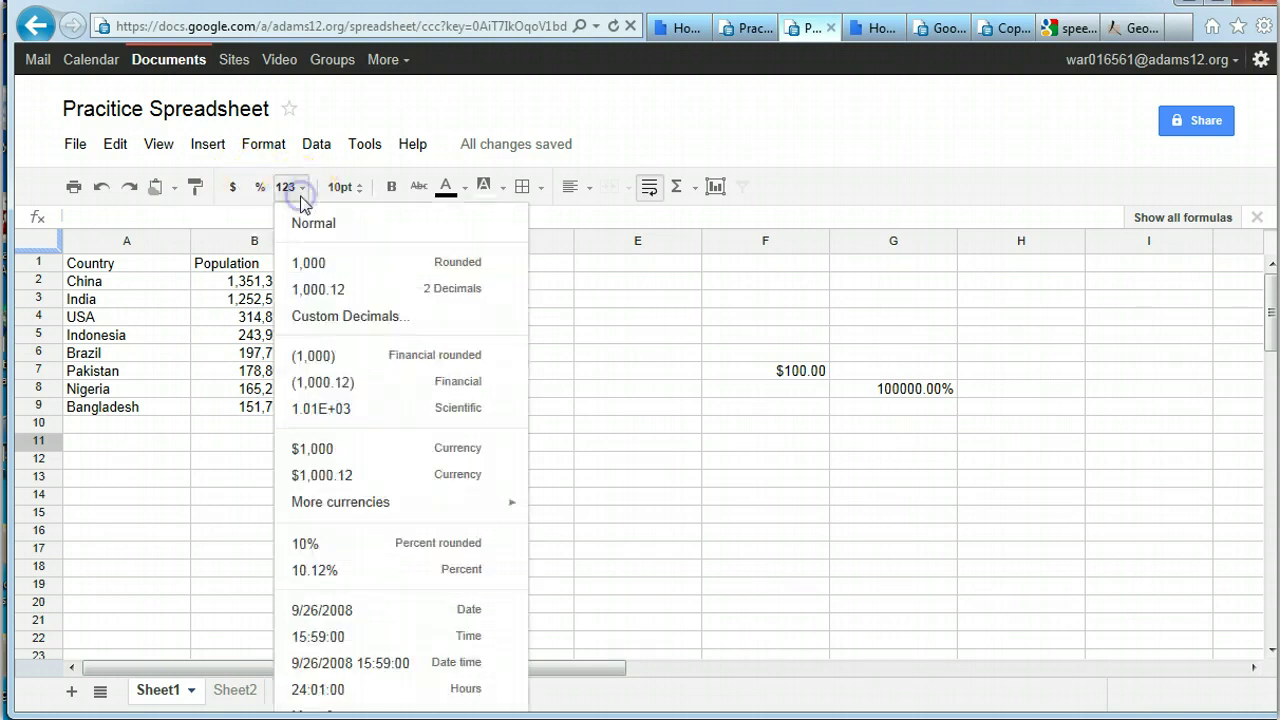
left_click(137, 443)
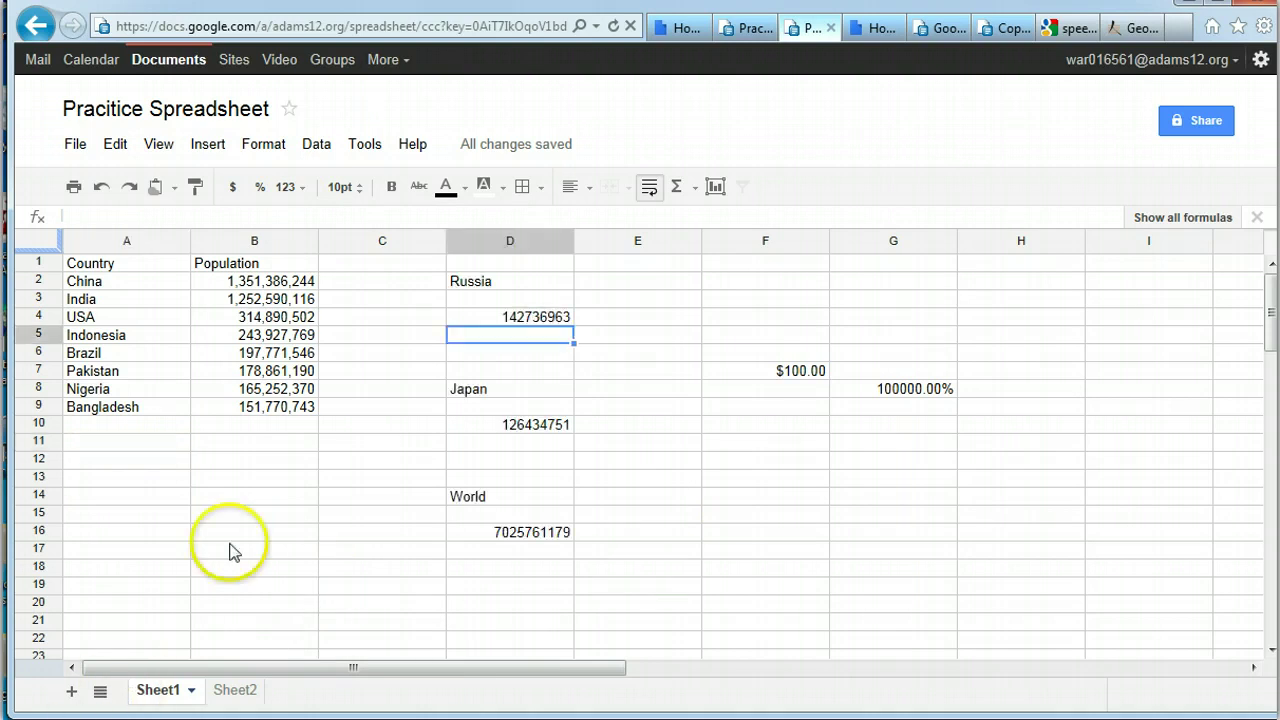
Move Russia, Japan and World with their population figures into rows 10 to 12 of the Country and Population columns
left_click(505, 283)
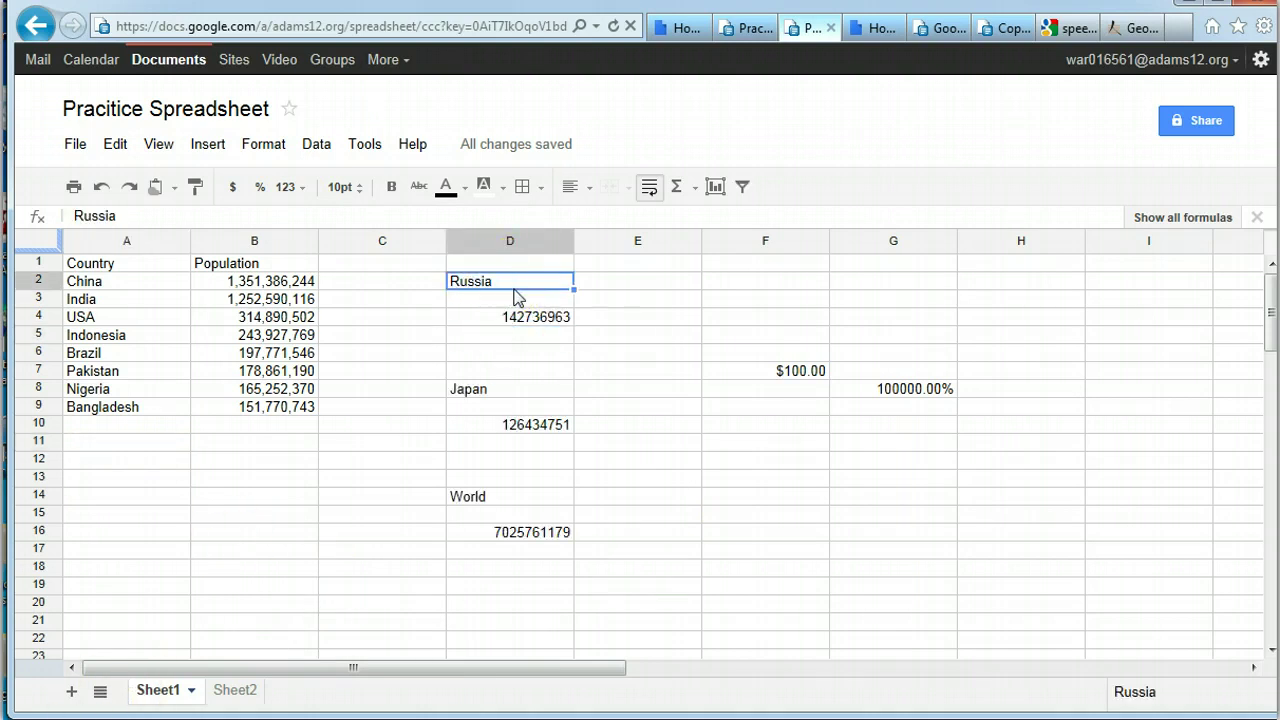
left_click_drag(514, 272, 122, 425)
left_click(543, 318)
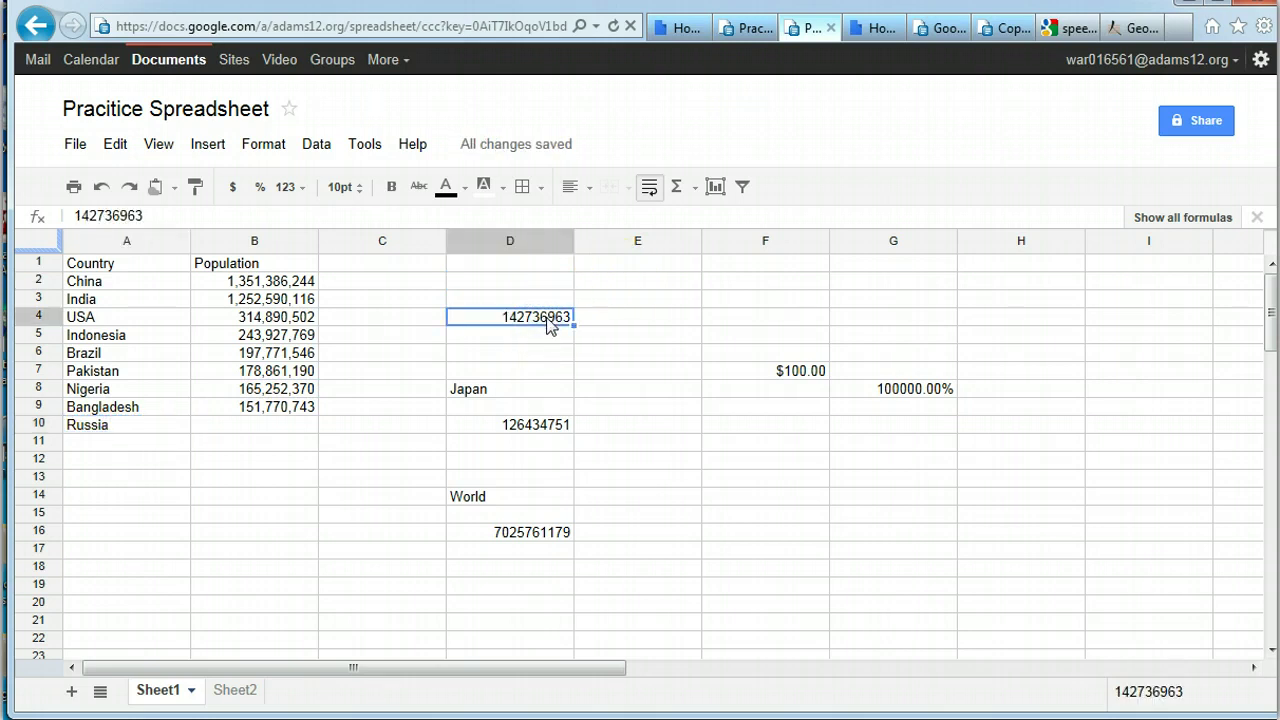
left_click_drag(558, 334, 478, 333)
left_click_drag(285, 414, 290, 424)
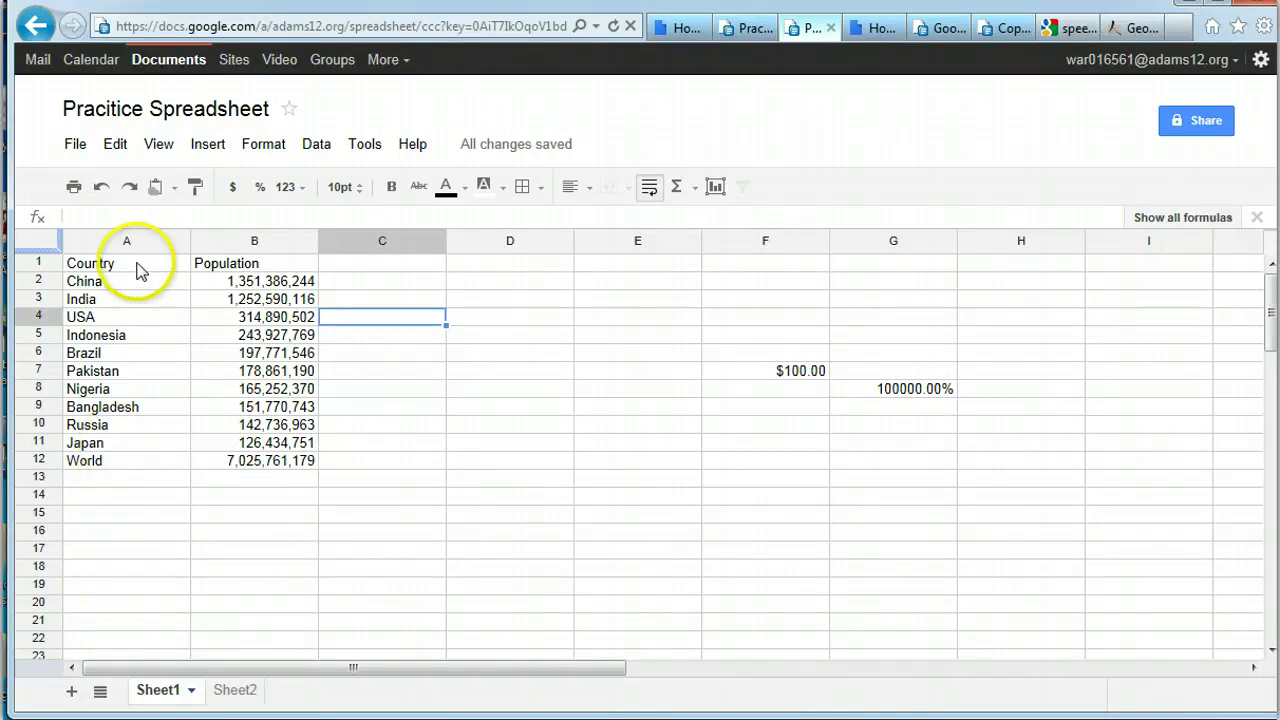
left_click(138, 266)
left_click_drag(138, 266, 200, 458)
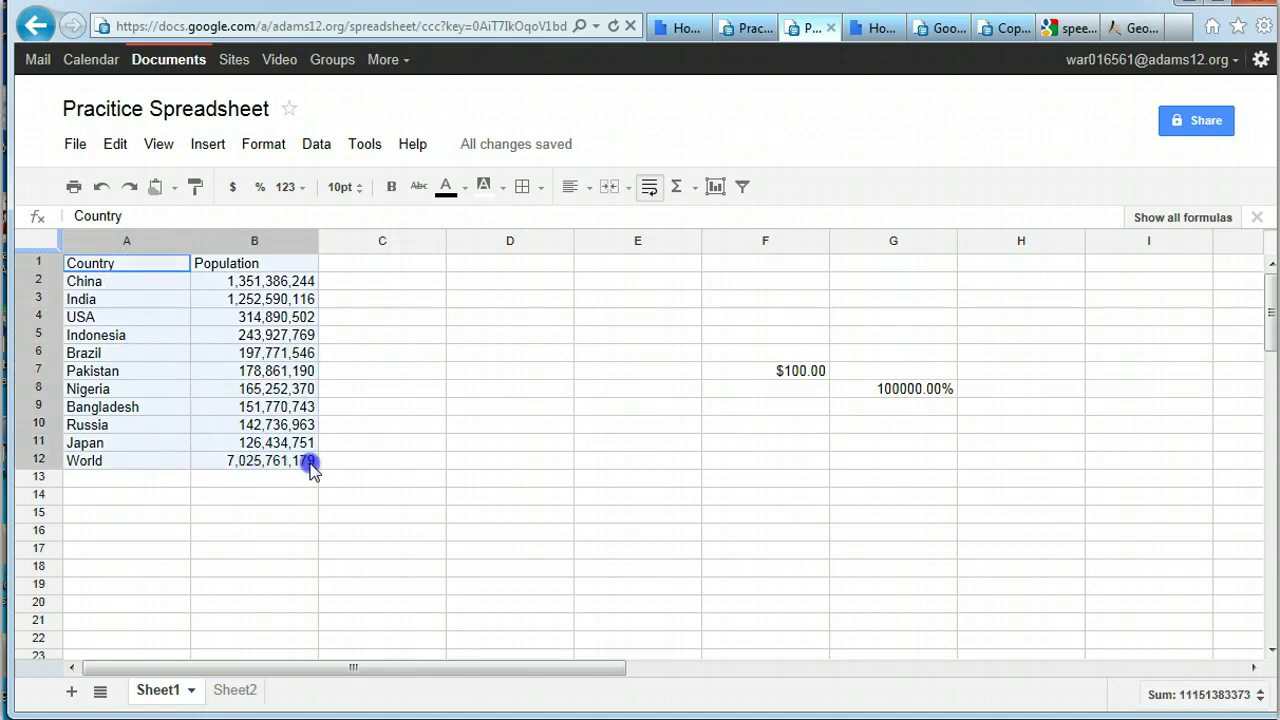
left_click(208, 144)
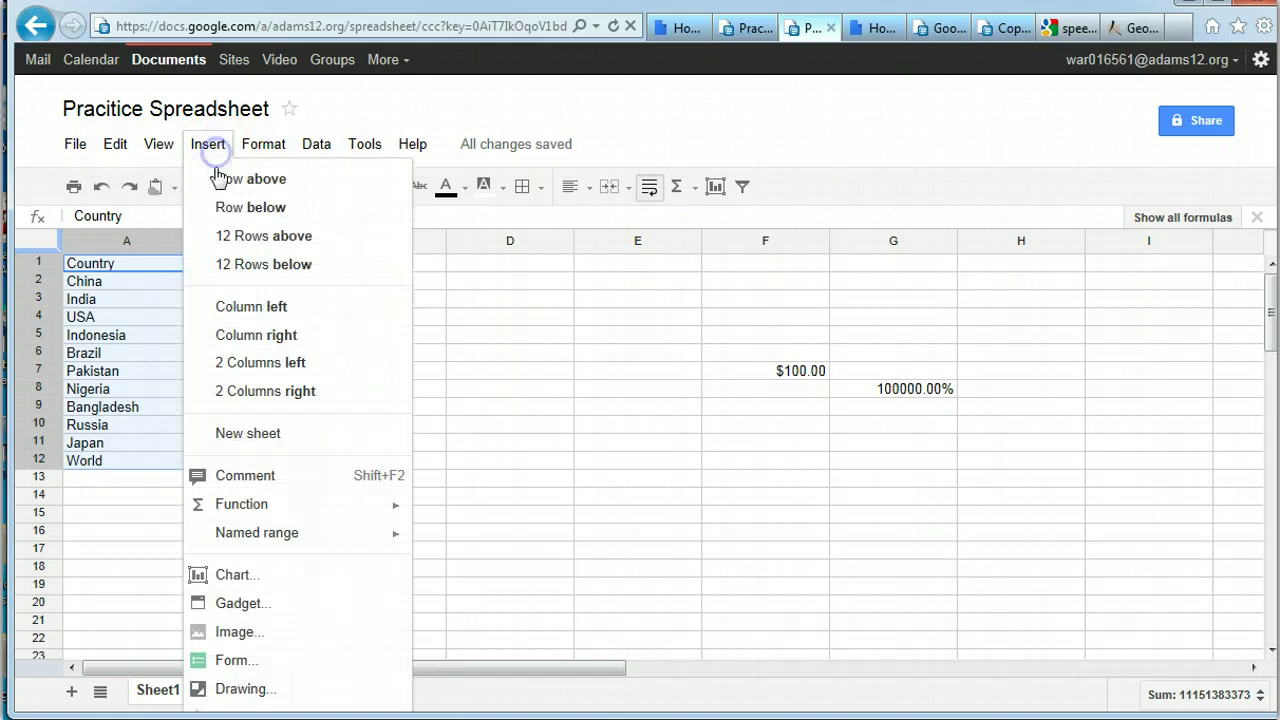
left_click(238, 578)
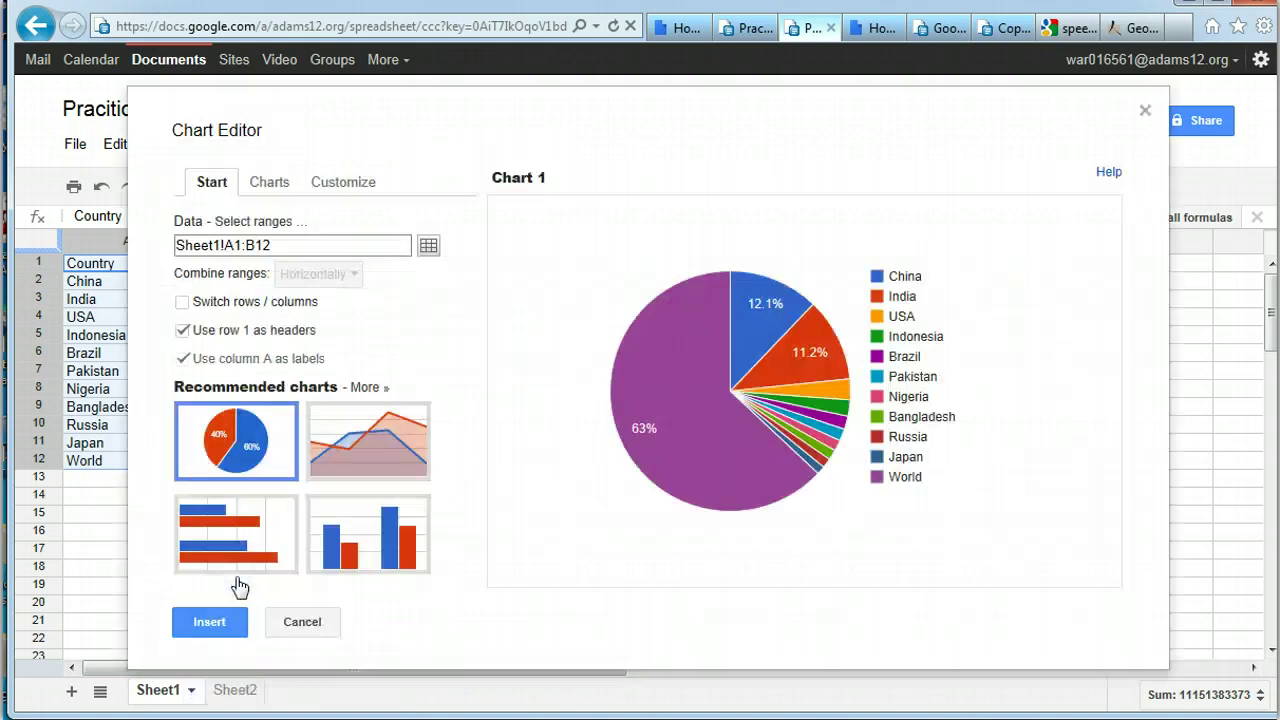
left_click(216, 245)
left_click(272, 245)
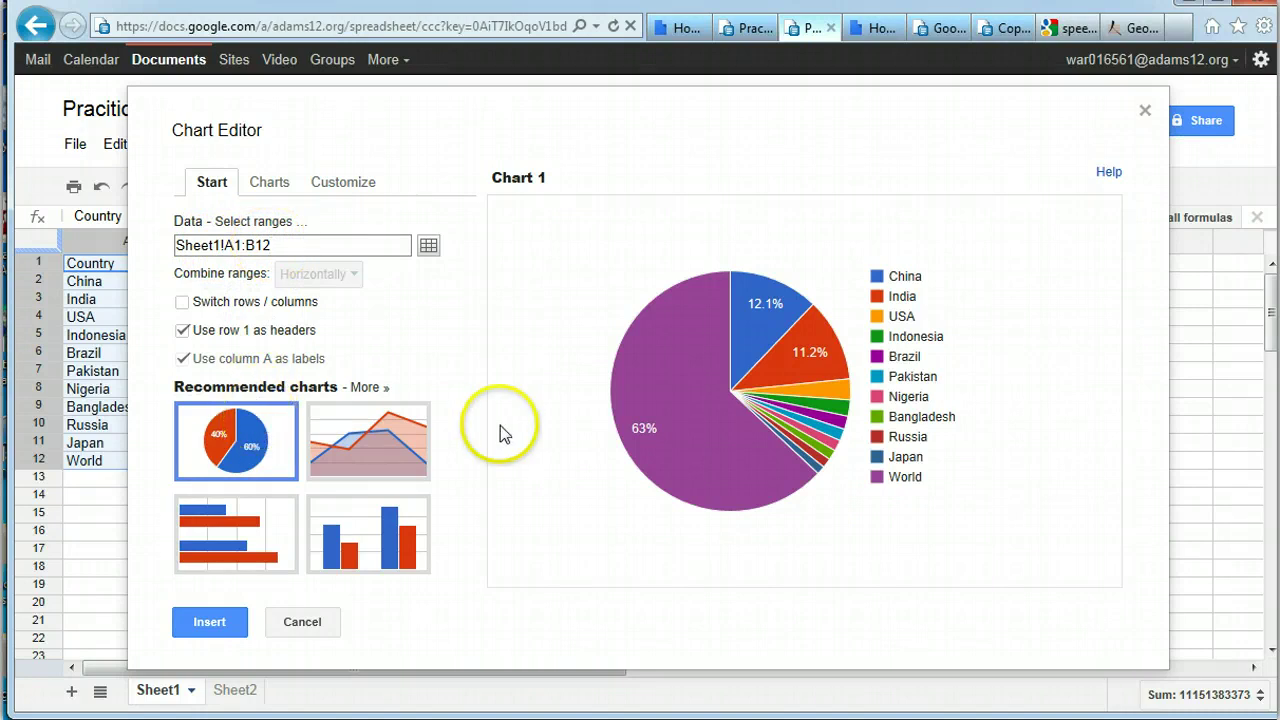
mouse_move(724, 345)
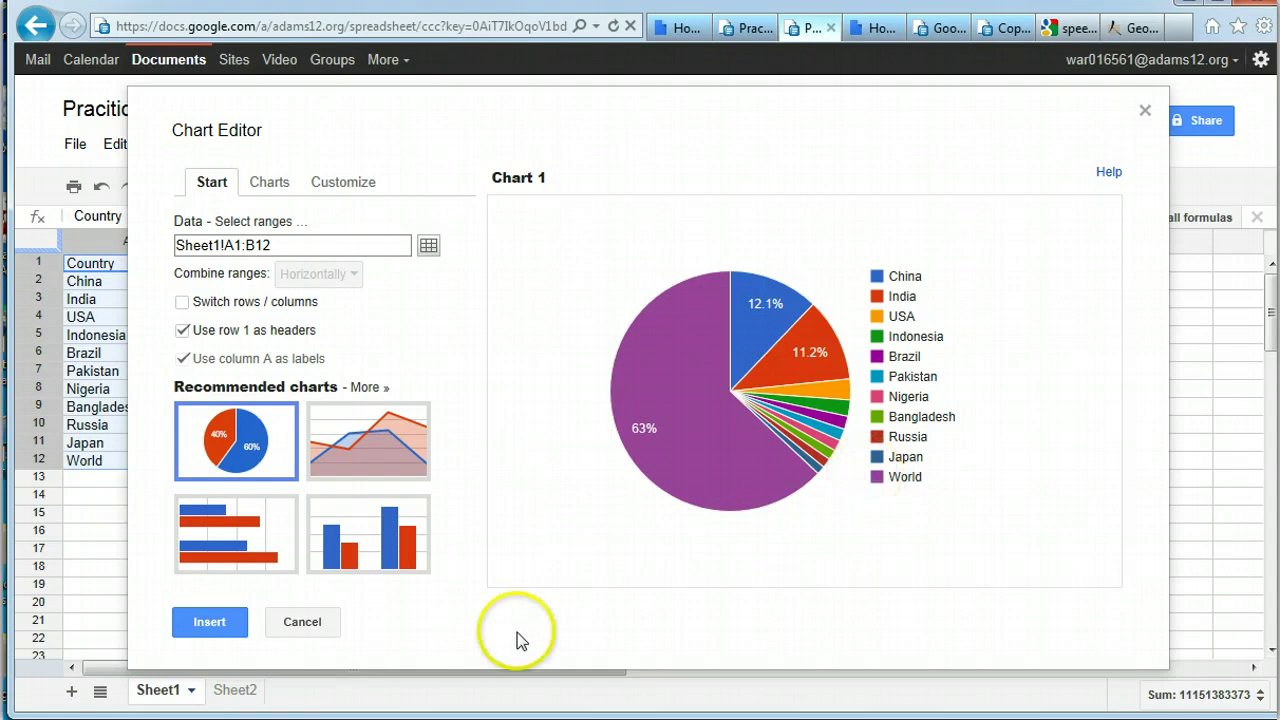
left_click(303, 622)
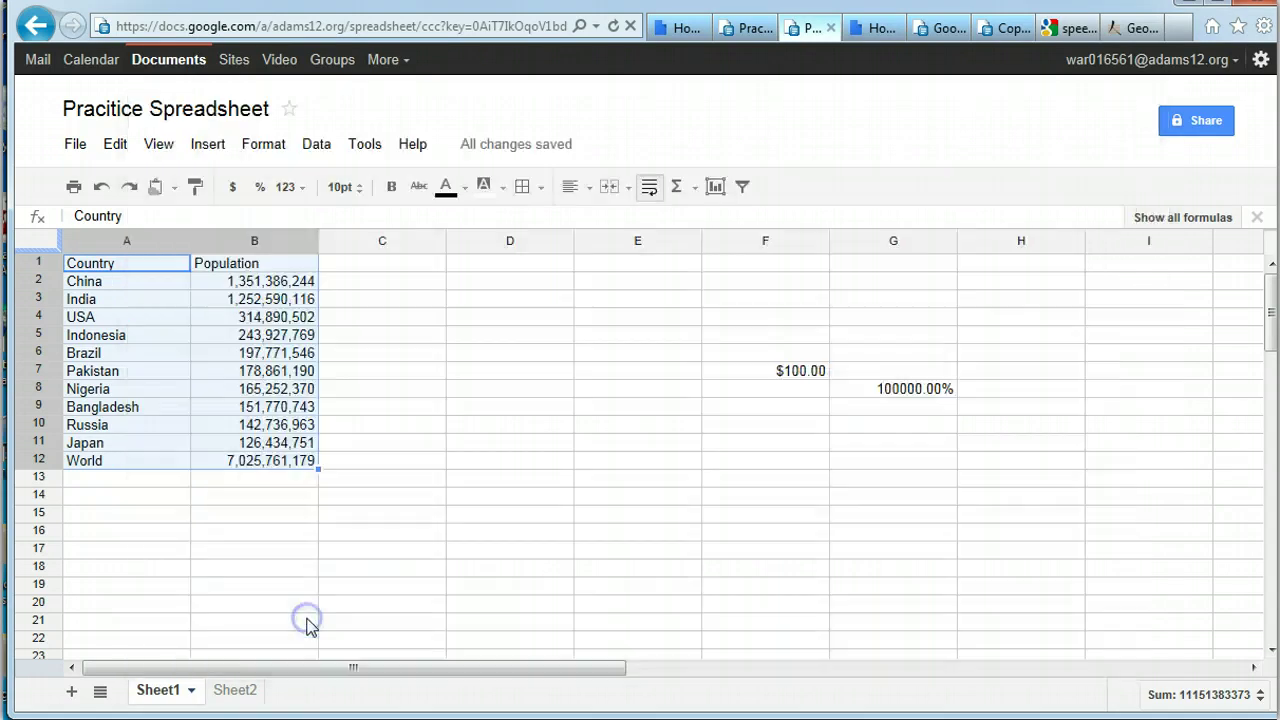
Start a chart from the Country and Population data in A1:B11, leaving out the World row
left_click(166, 406)
left_click(143, 280)
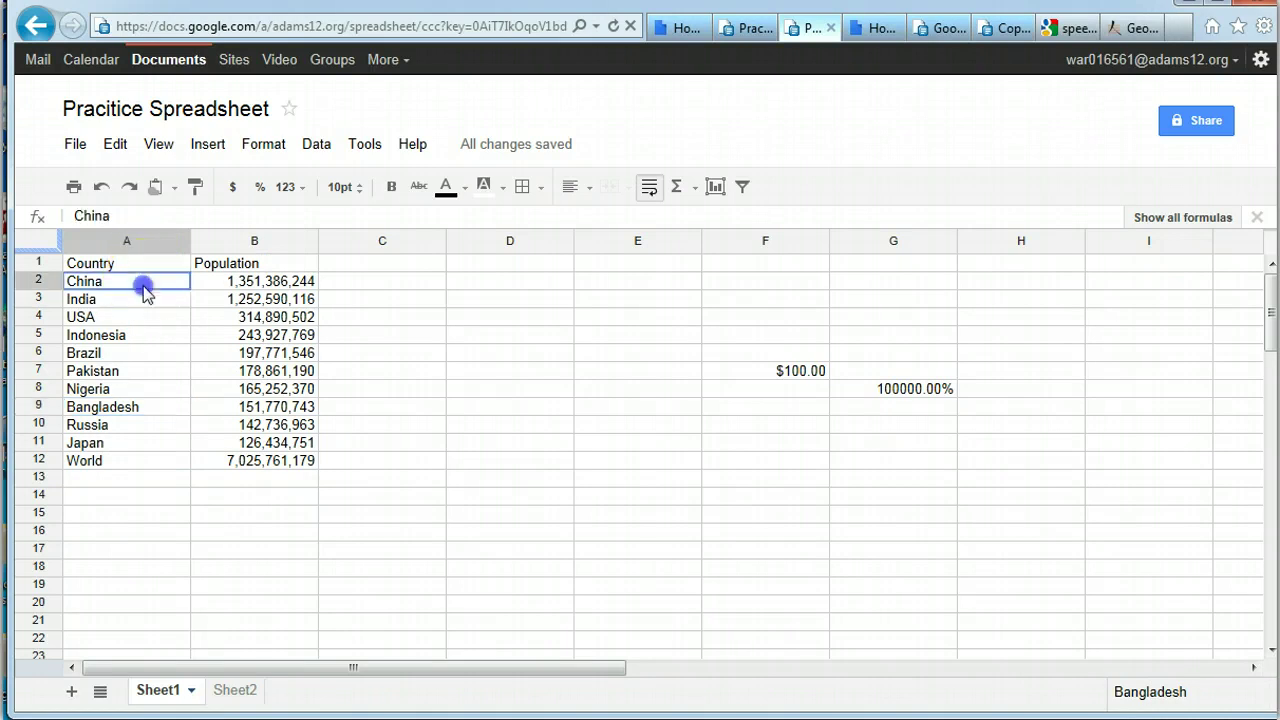
left_click_drag(140, 263, 298, 447)
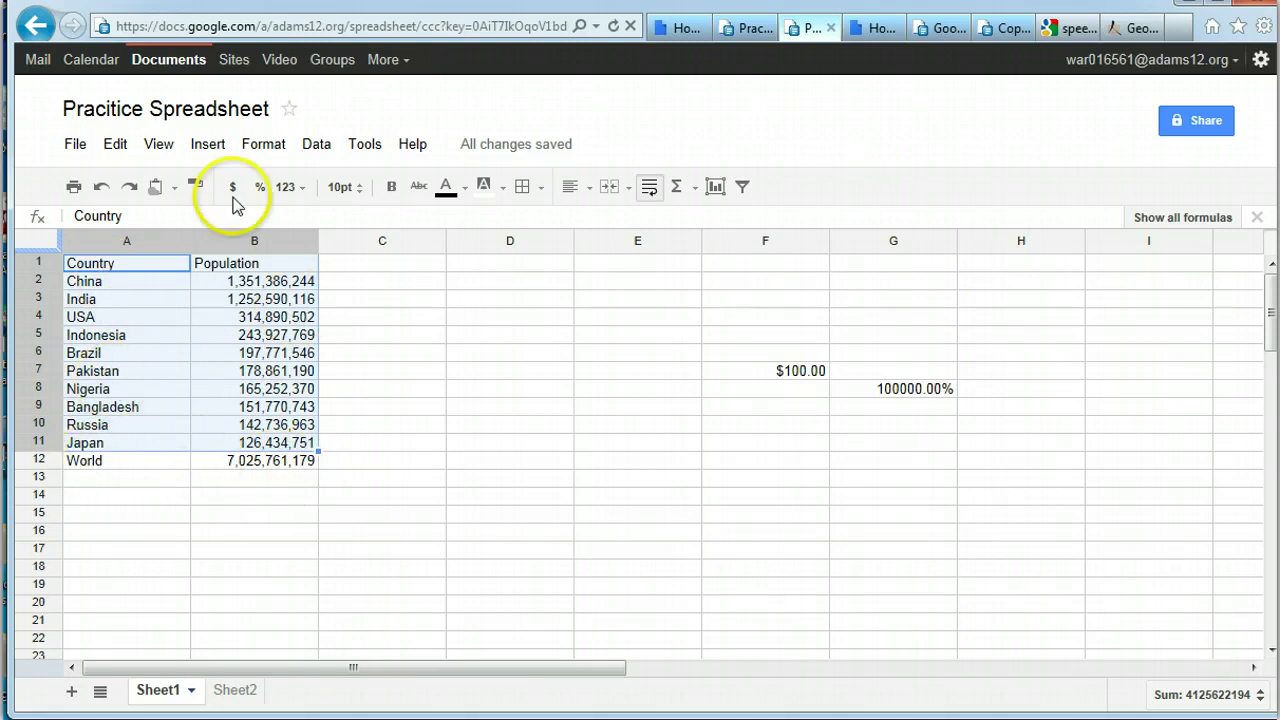
left_click(208, 147)
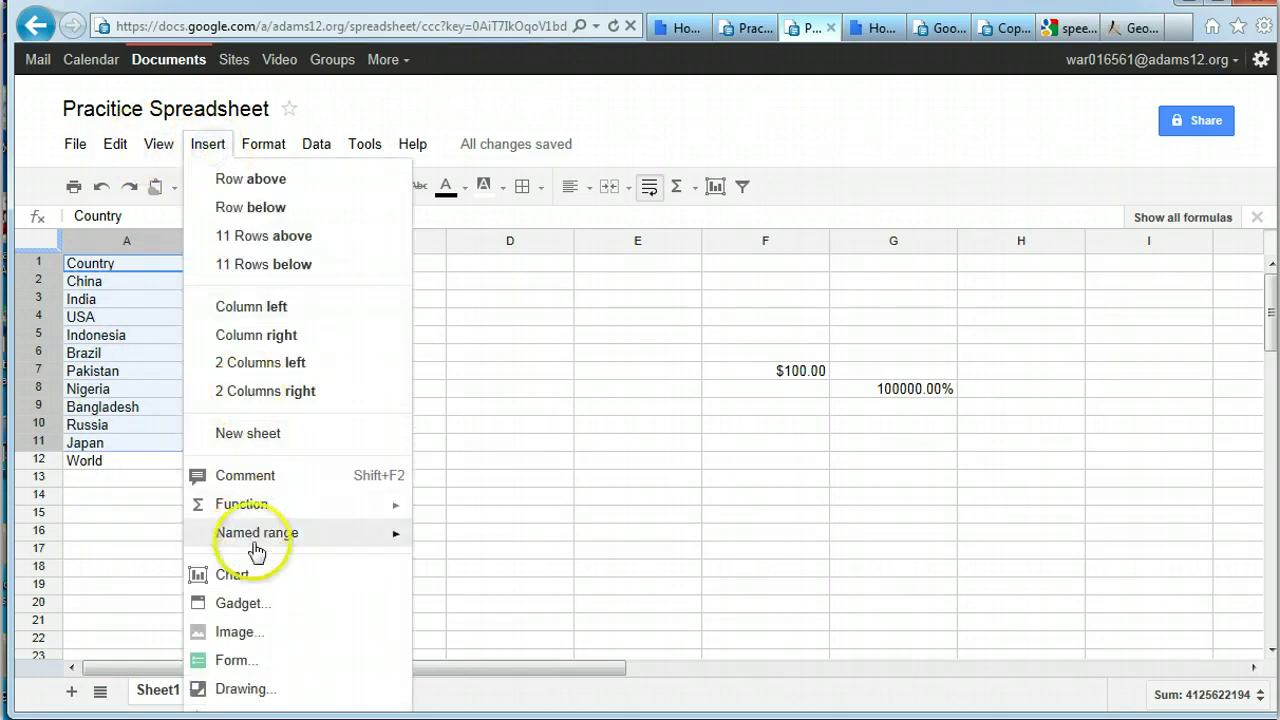
left_click(251, 578)
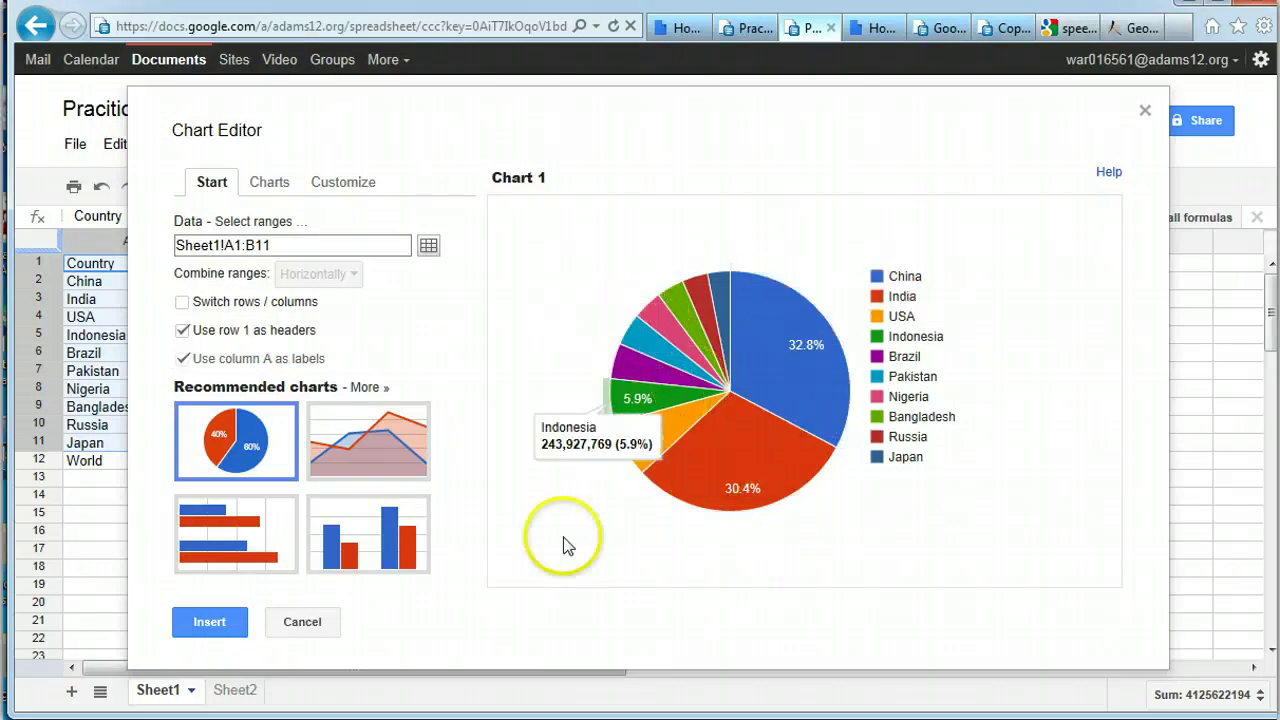
Try the recommended bar, column and area charts for the population data
left_click(207, 533)
left_click(402, 510)
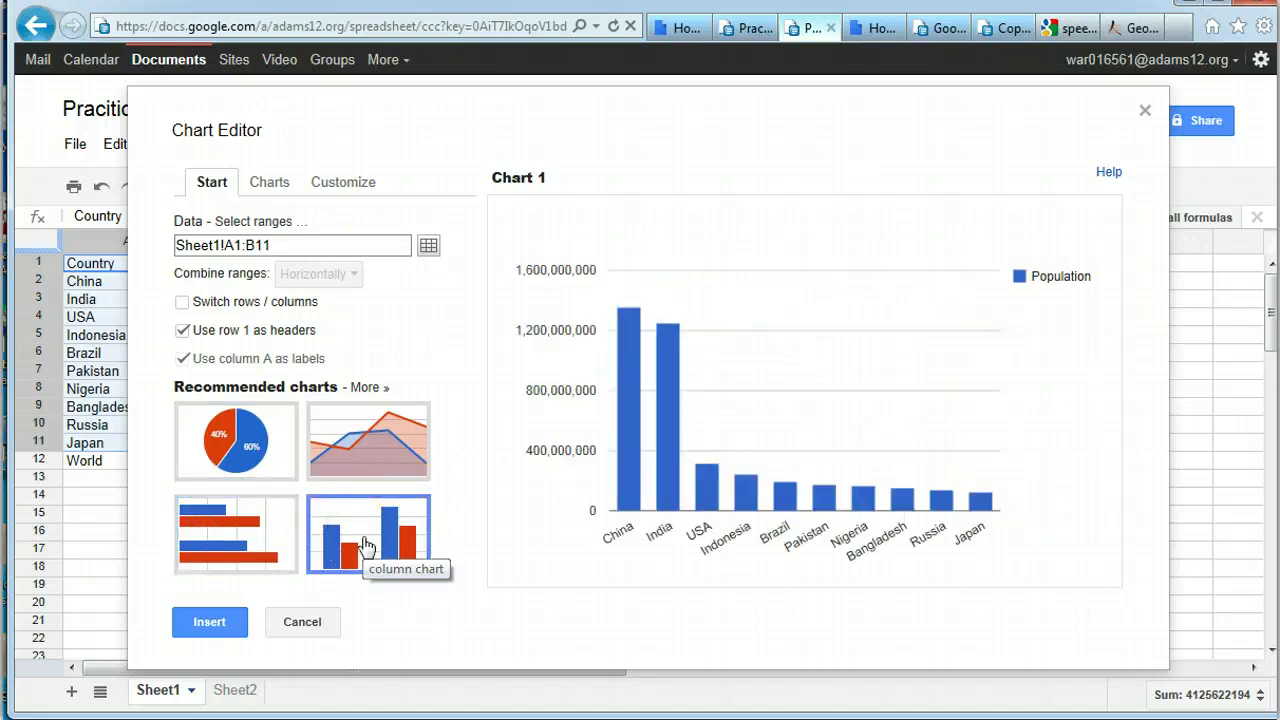
left_click(386, 440)
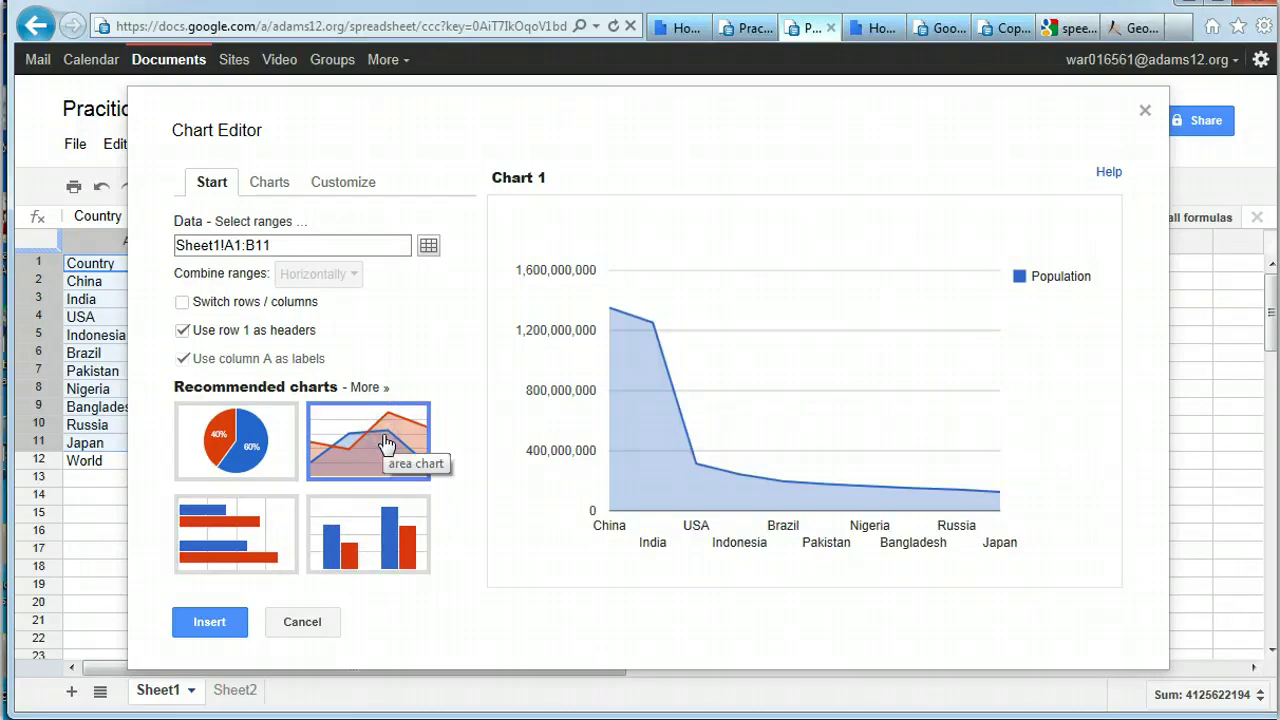
Look through the available chart types, including scatter, bar, column, pie, trend and the additional ones
left_click(273, 190)
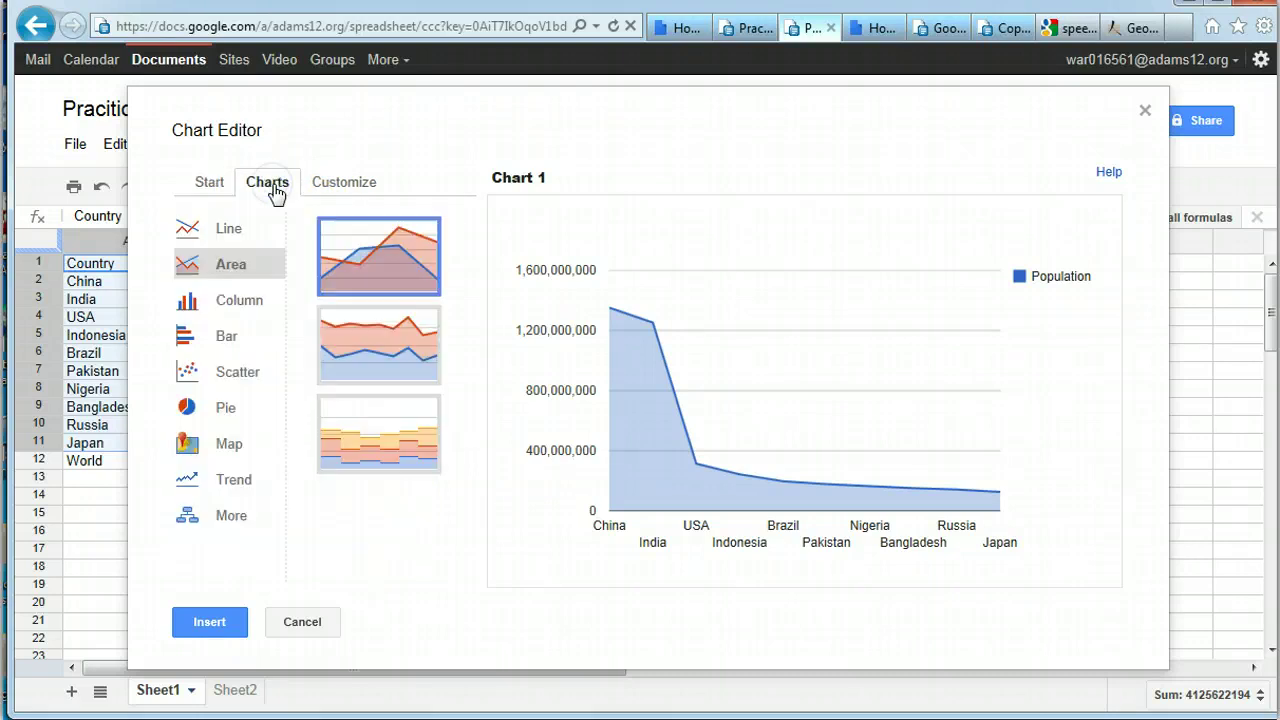
left_click(209, 386)
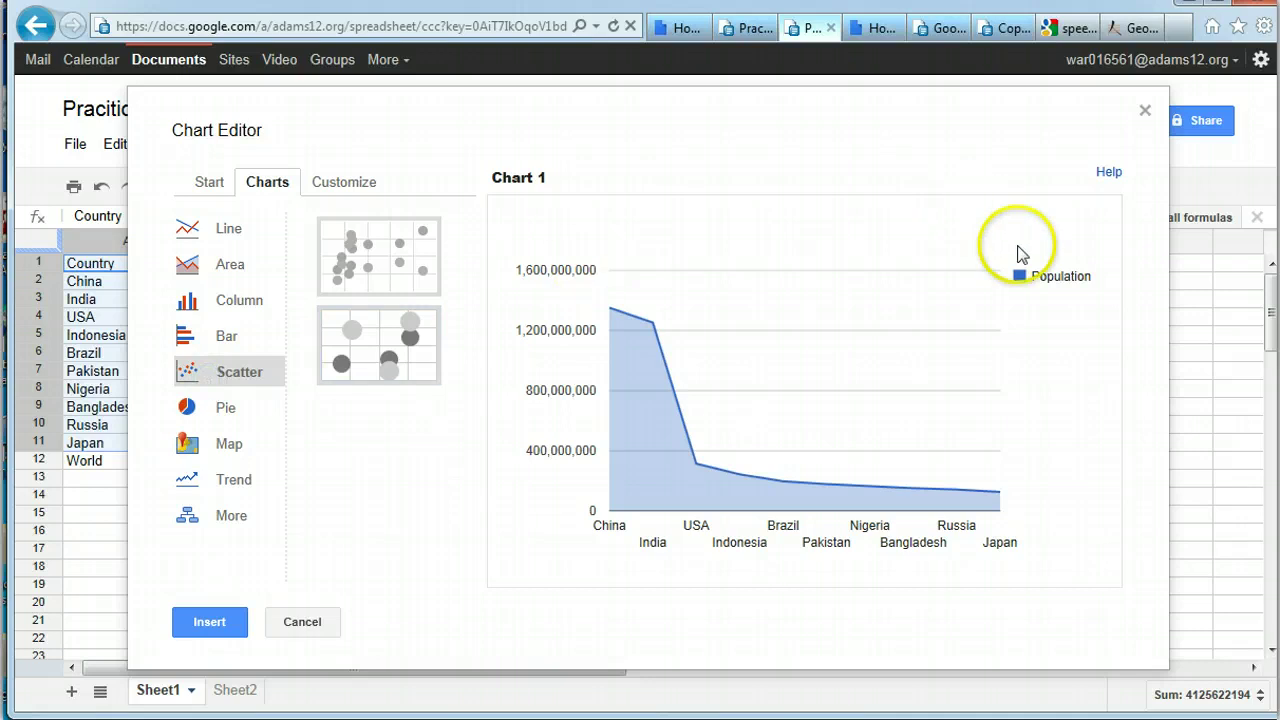
left_click(224, 338)
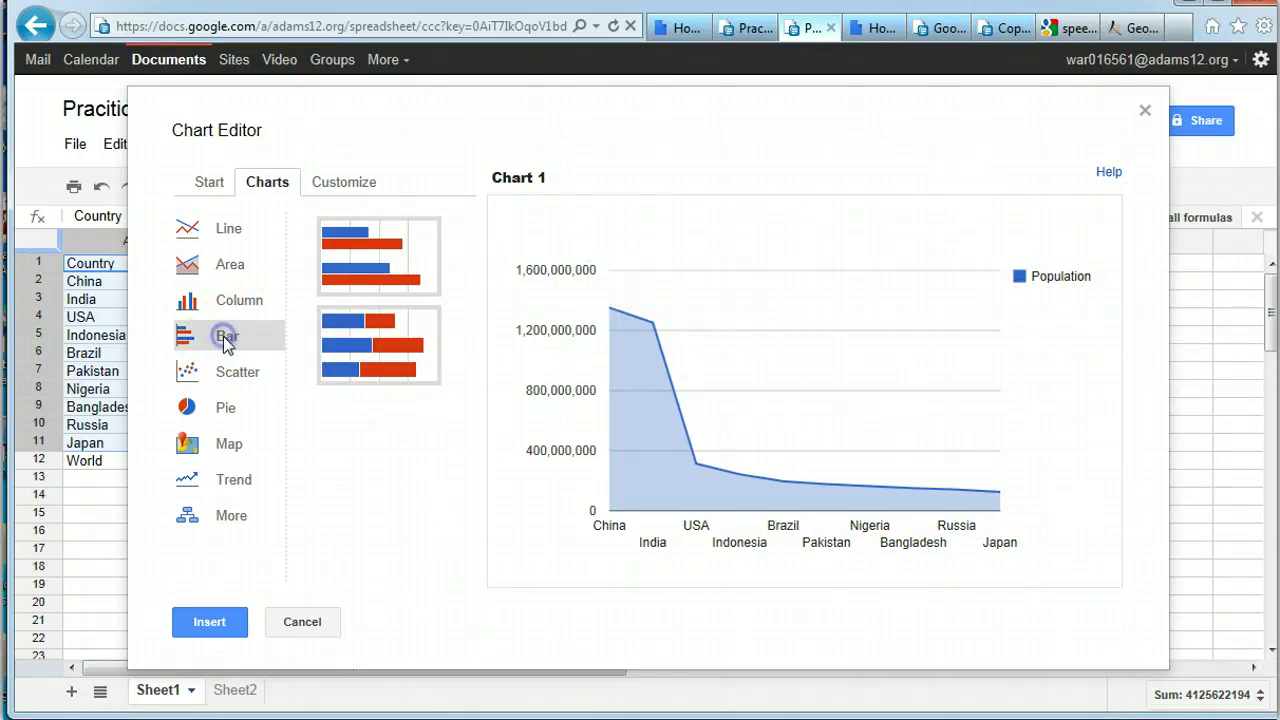
left_click(227, 300)
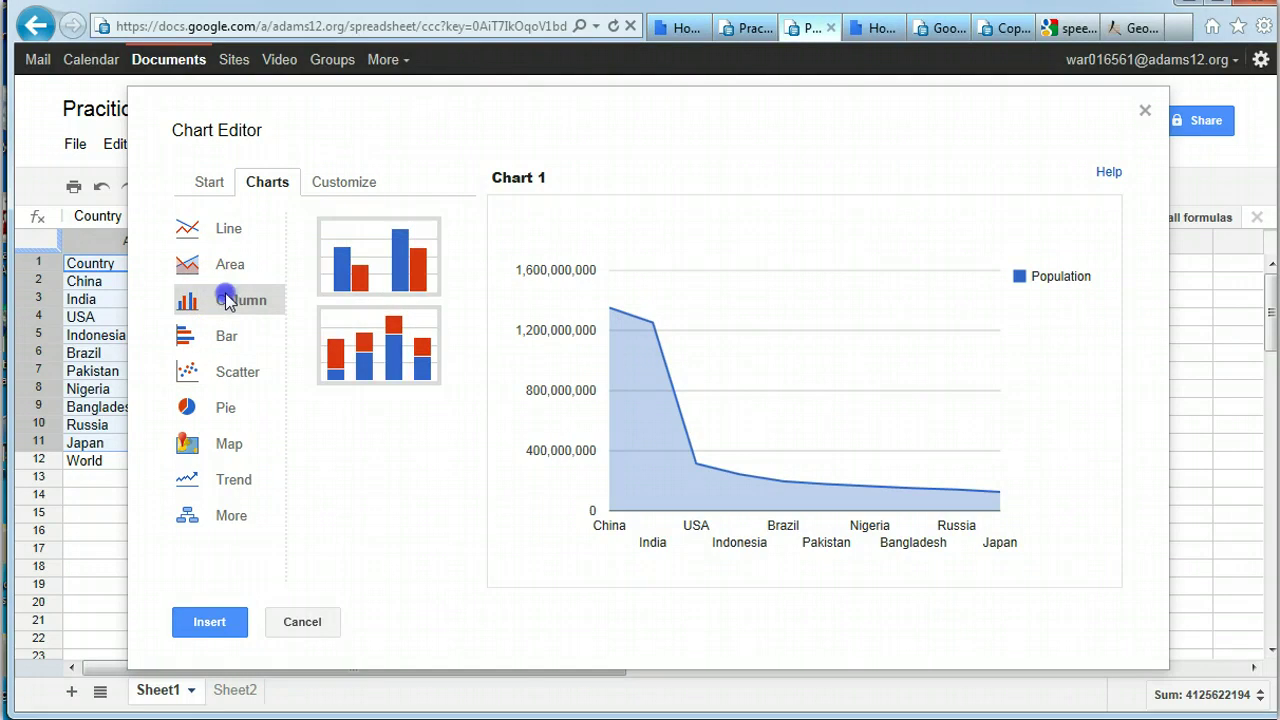
left_click(218, 410)
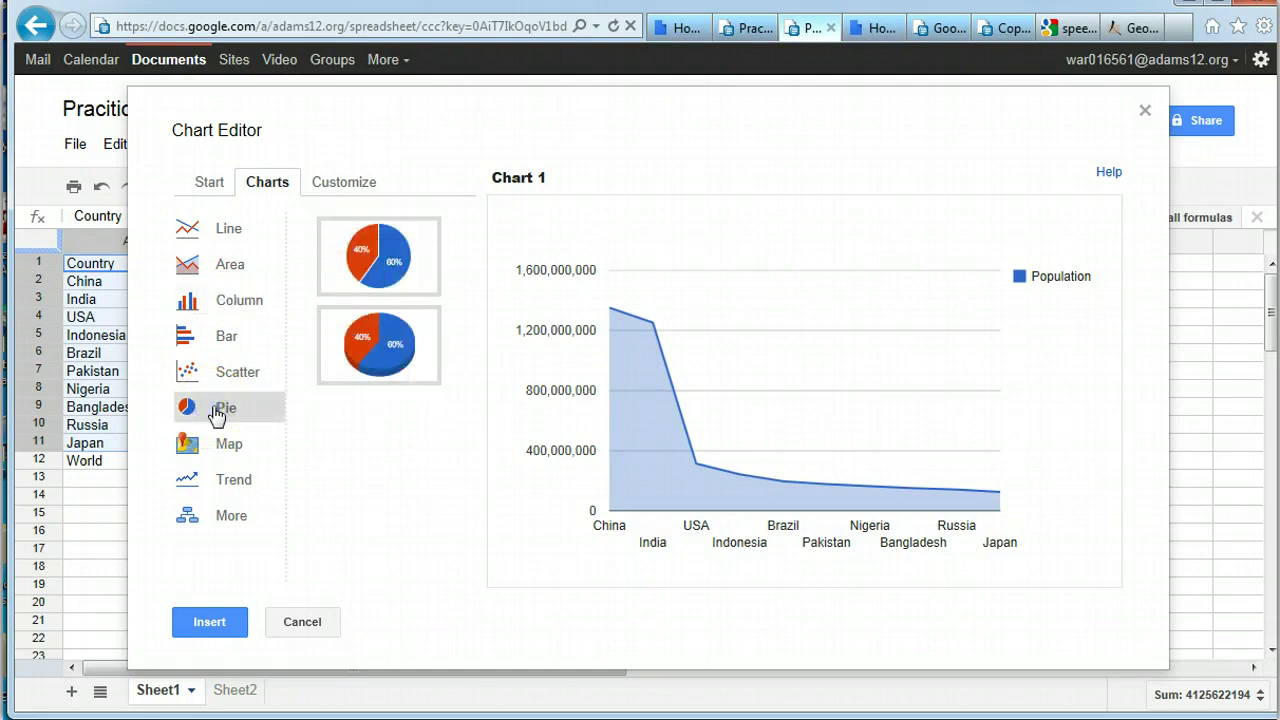
left_click(226, 483)
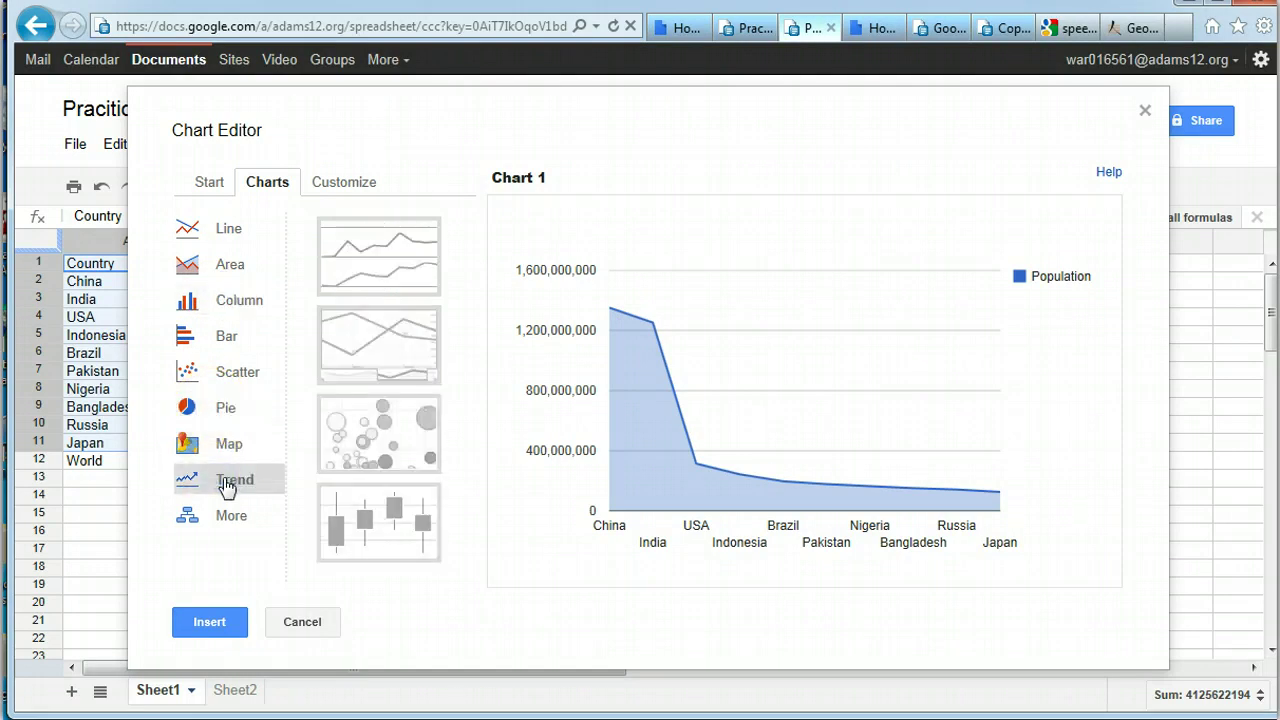
left_click(223, 515)
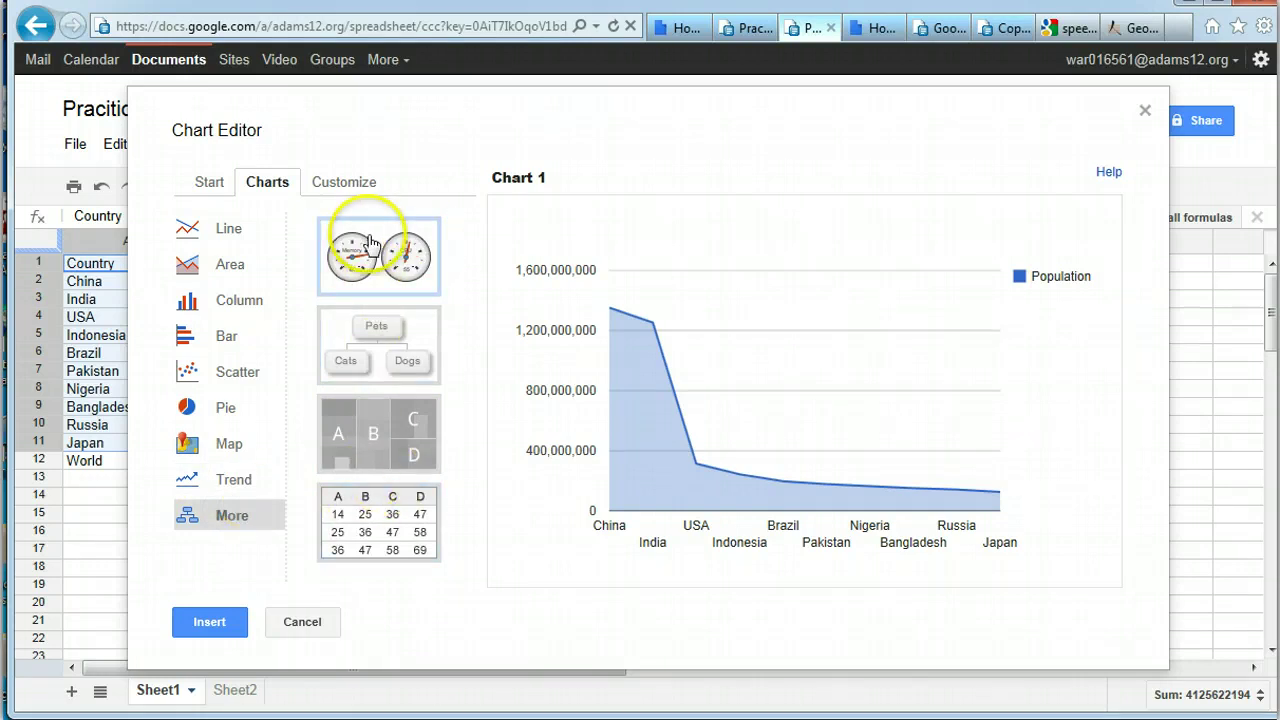
Choose the recommended pie chart for the population data and open the chart's customization options
left_click(211, 183)
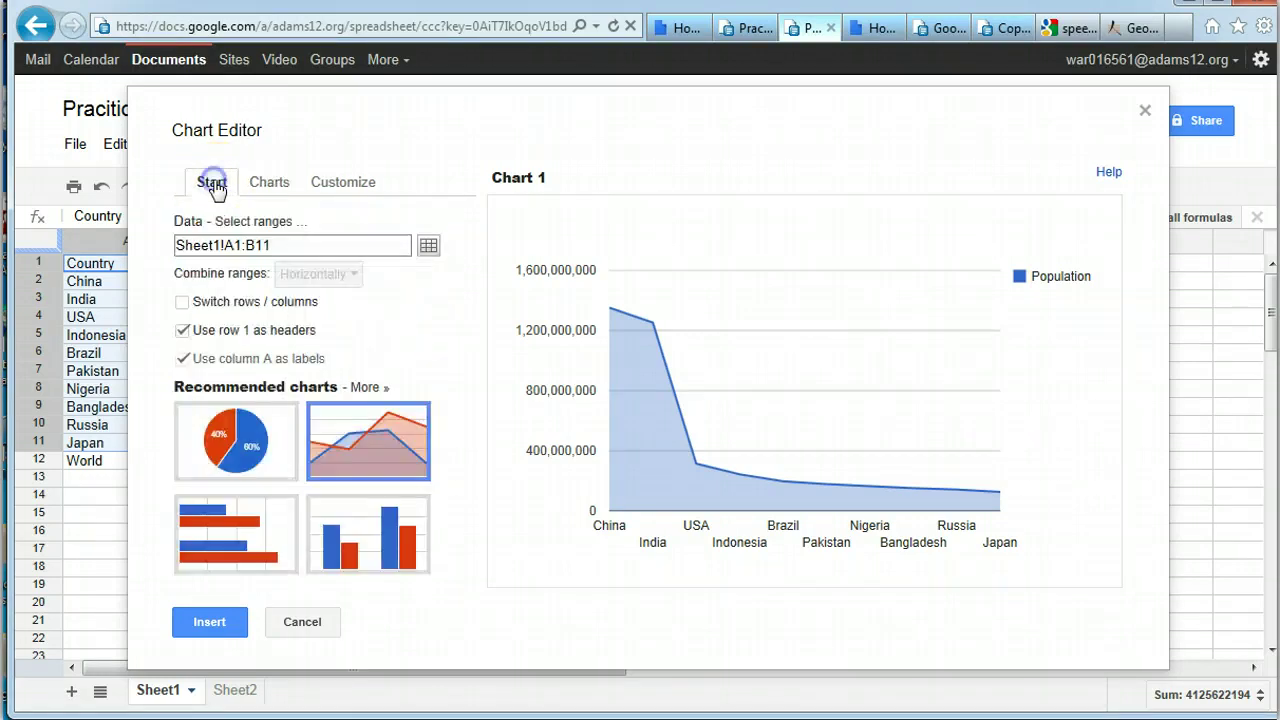
left_click(221, 432)
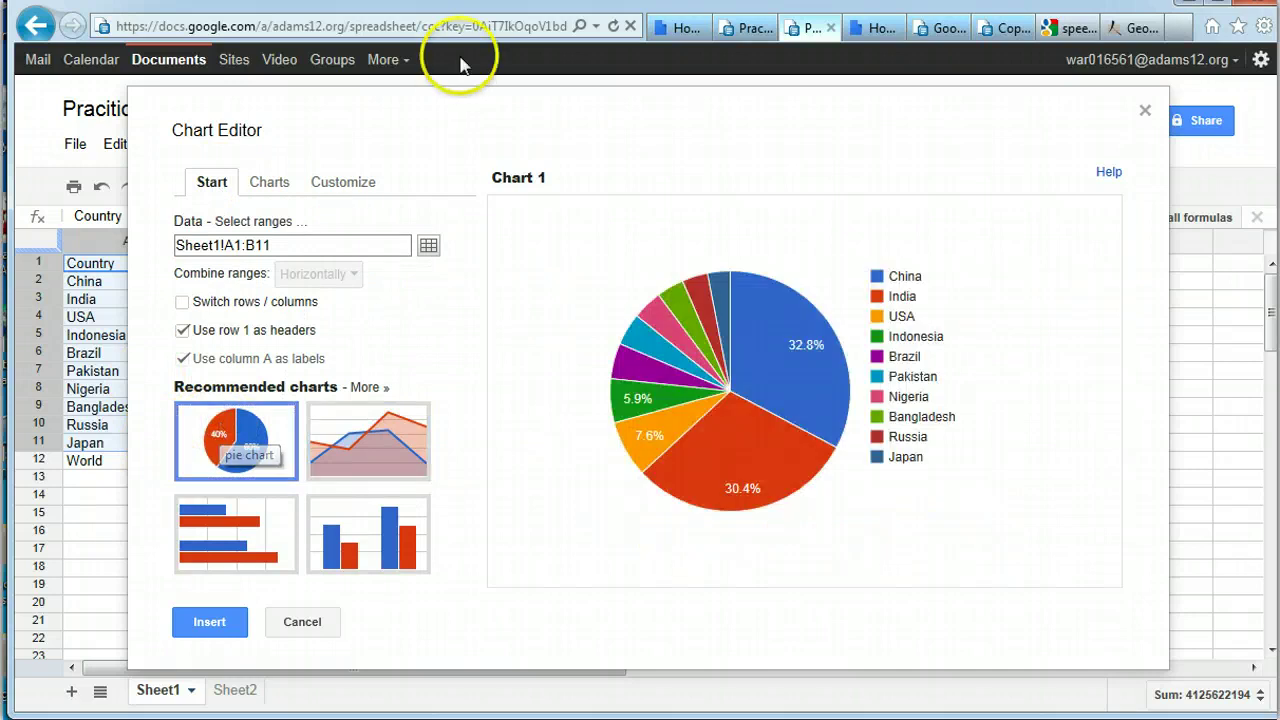
left_click(343, 185)
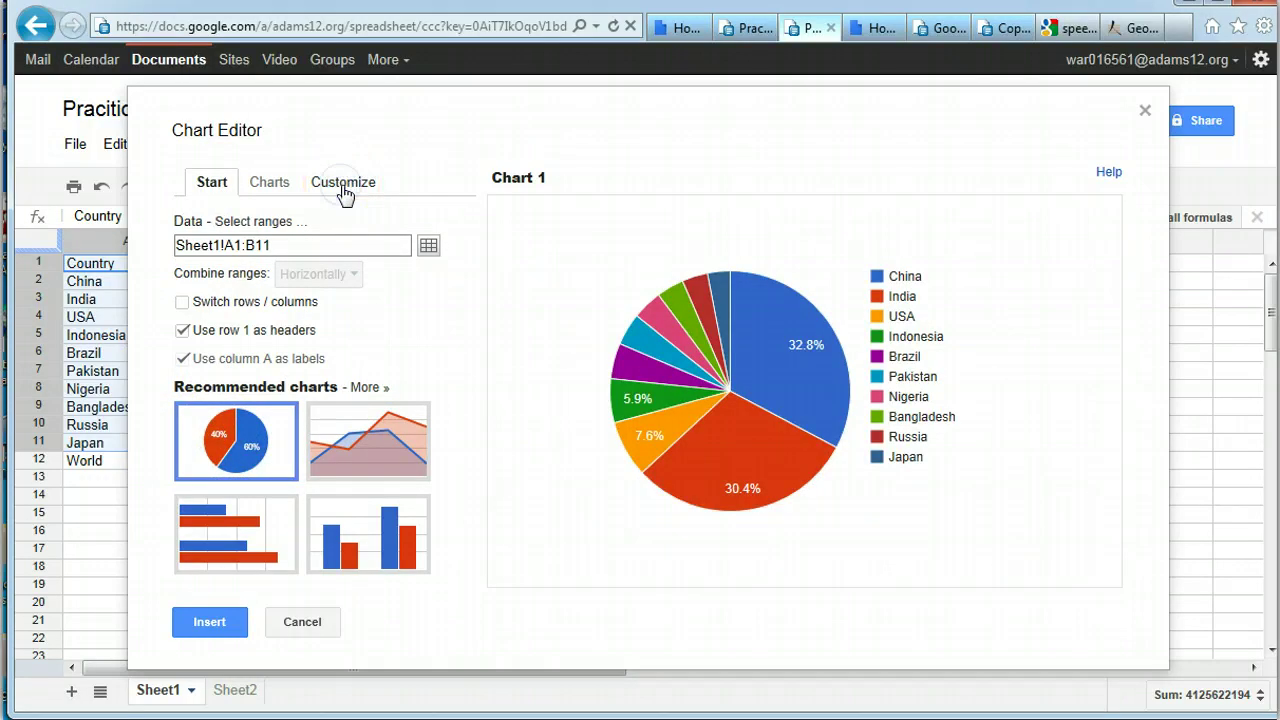
Title the pie chart "World Population" and return to the customization options
left_click(213, 304)
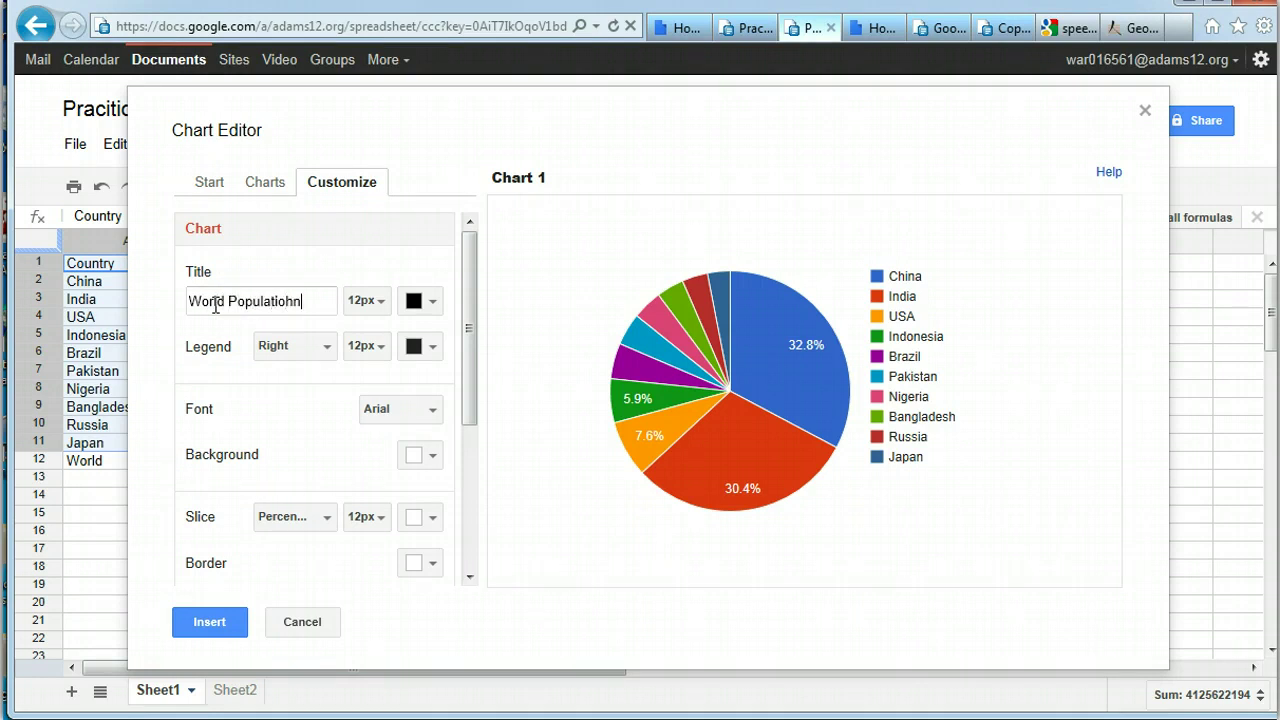
left_click(290, 300)
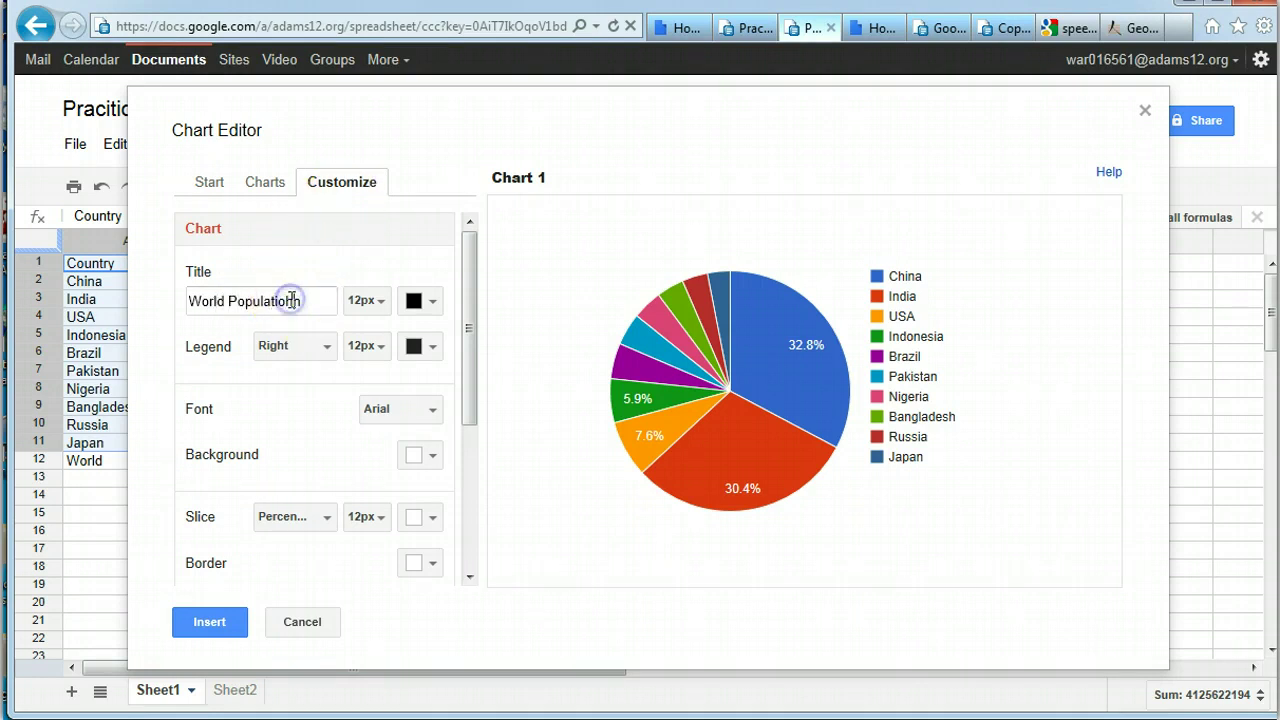
left_click(210, 186)
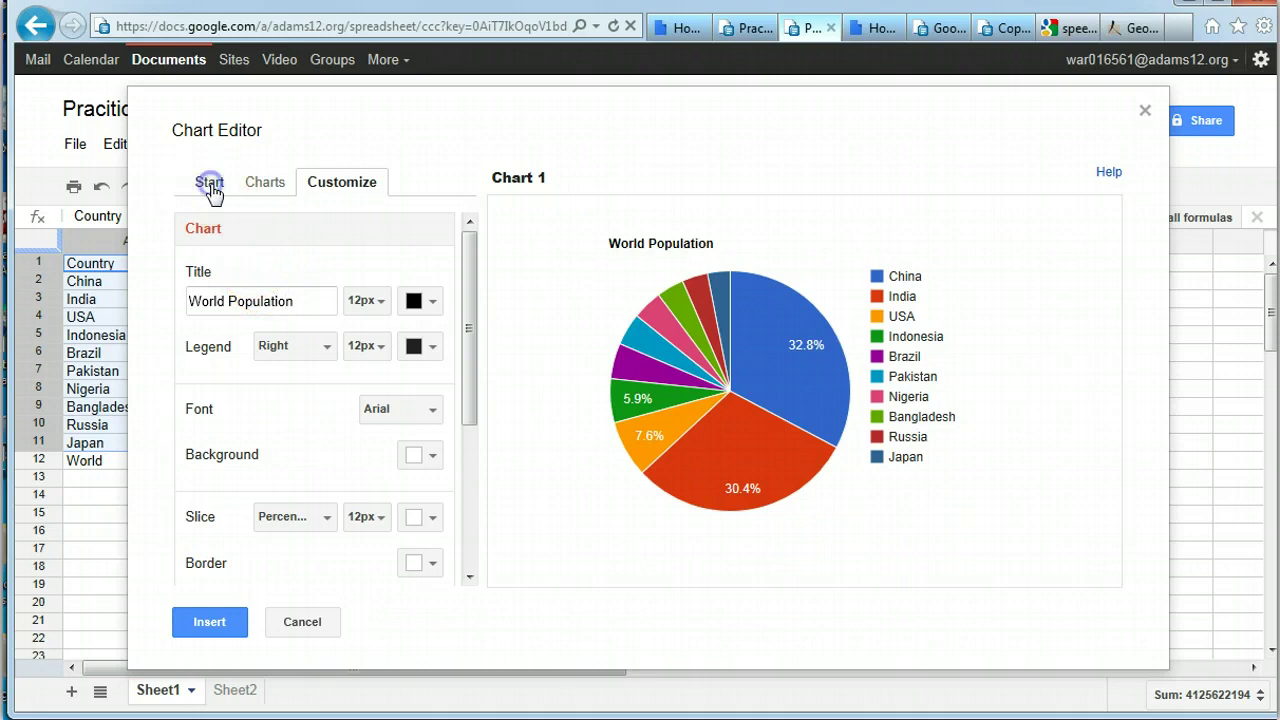
left_click(264, 186)
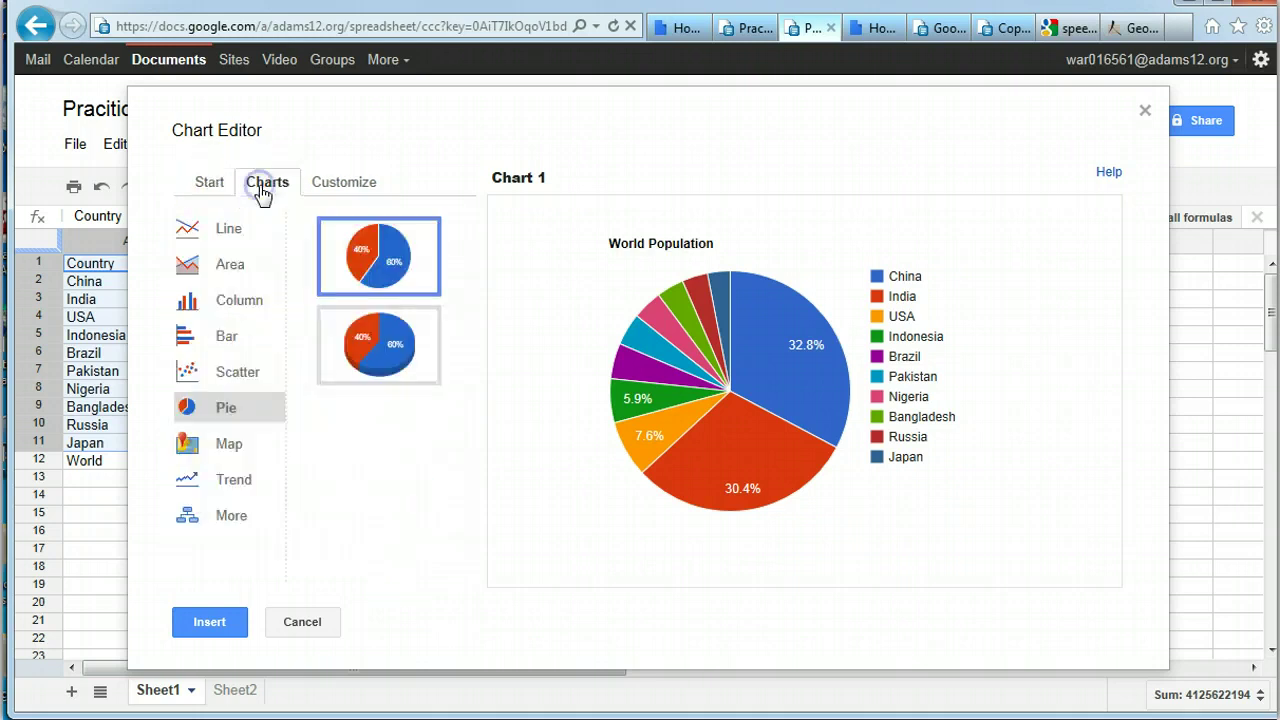
left_click(340, 184)
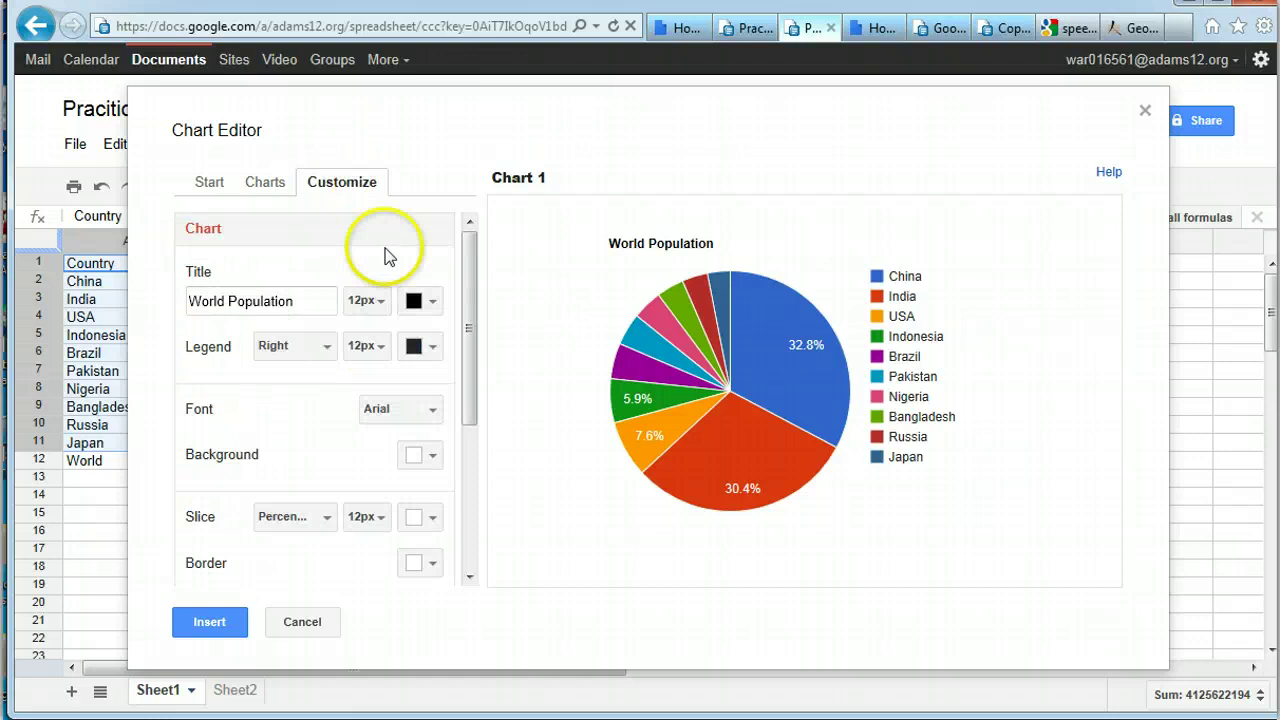
Set the chart title's font size to 13px and its colour to blue
left_click(368, 300)
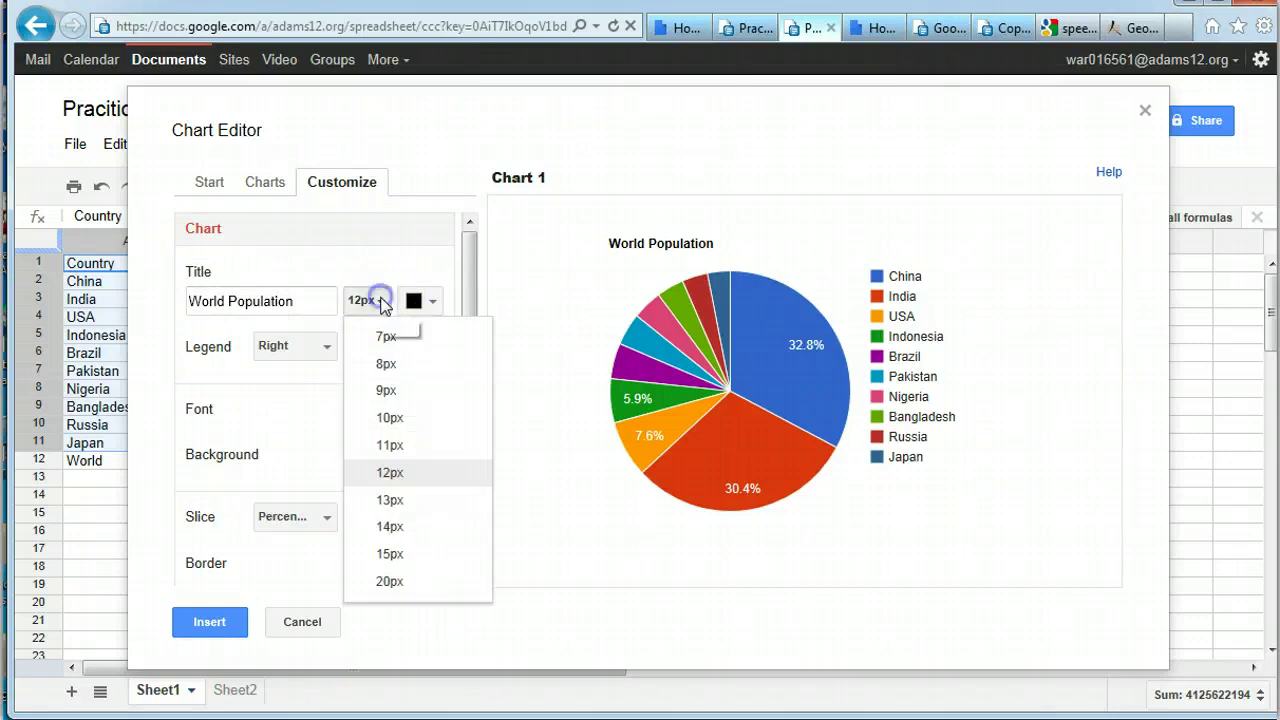
left_click(390, 499)
left_click(431, 300)
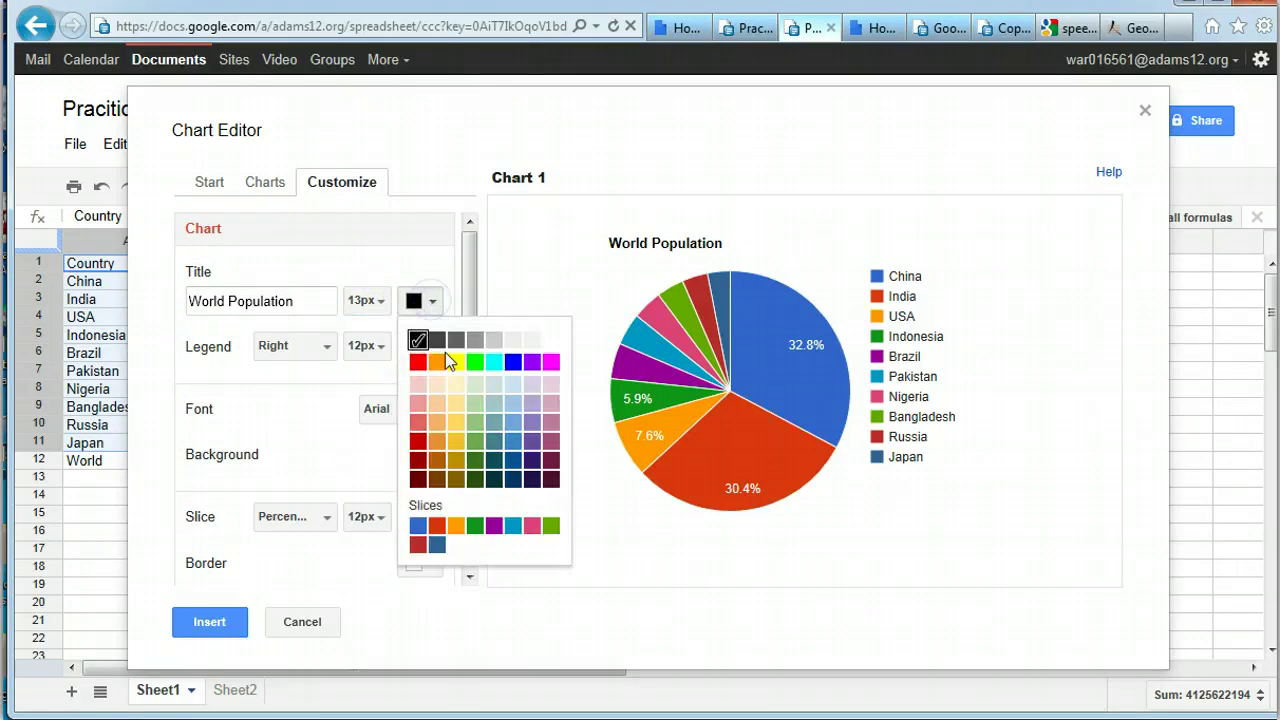
left_click(506, 362)
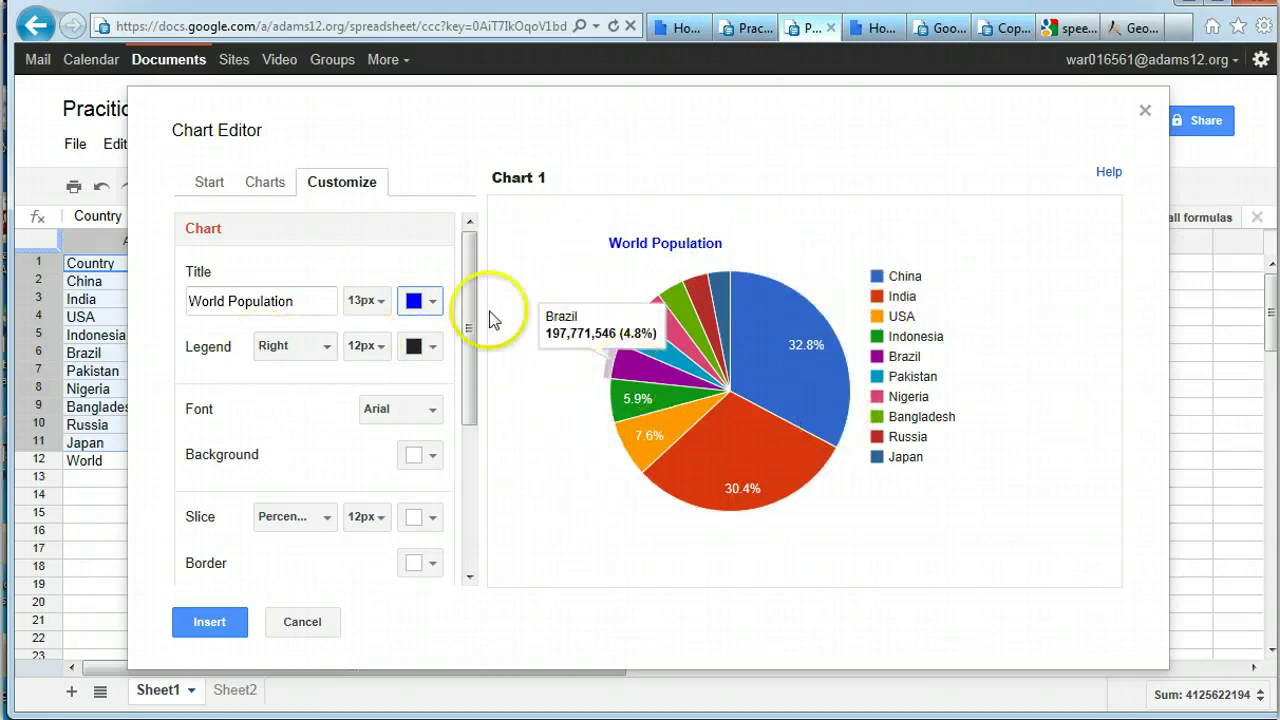
Try the Top, Bottom, Left and None legend positions and set the legend back to Right
left_click(325, 346)
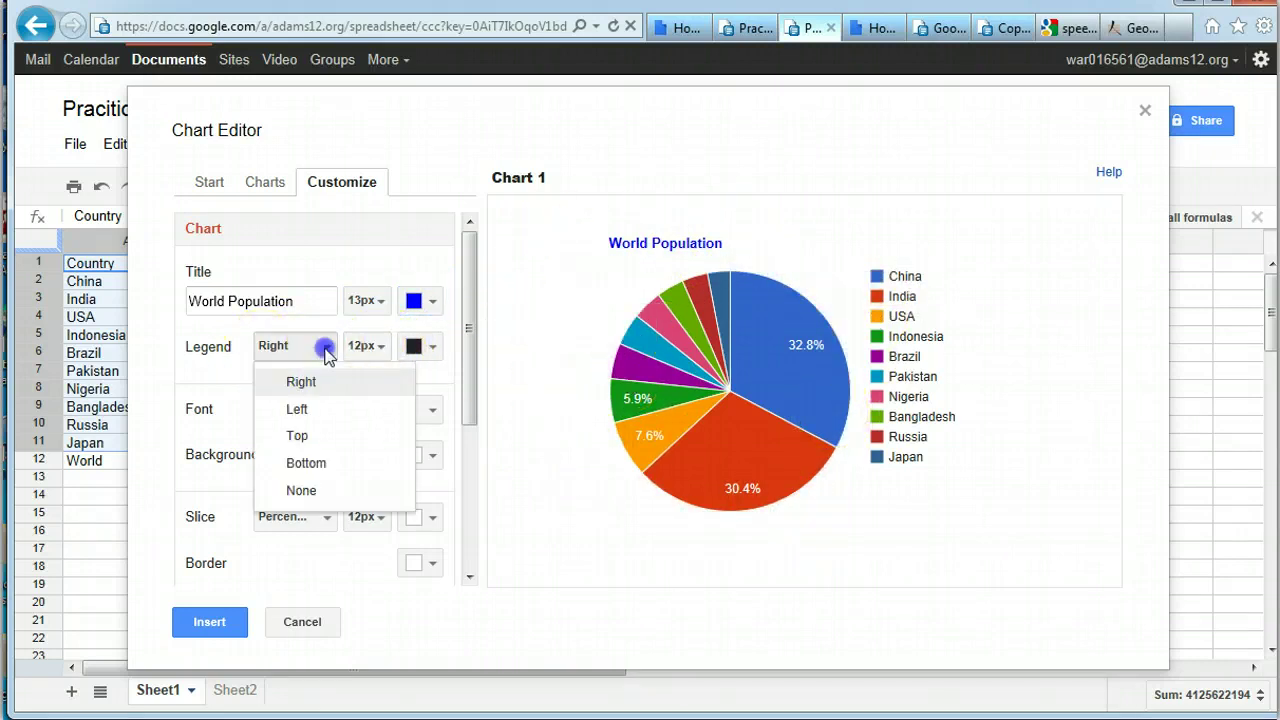
left_click(312, 434)
left_click(327, 348)
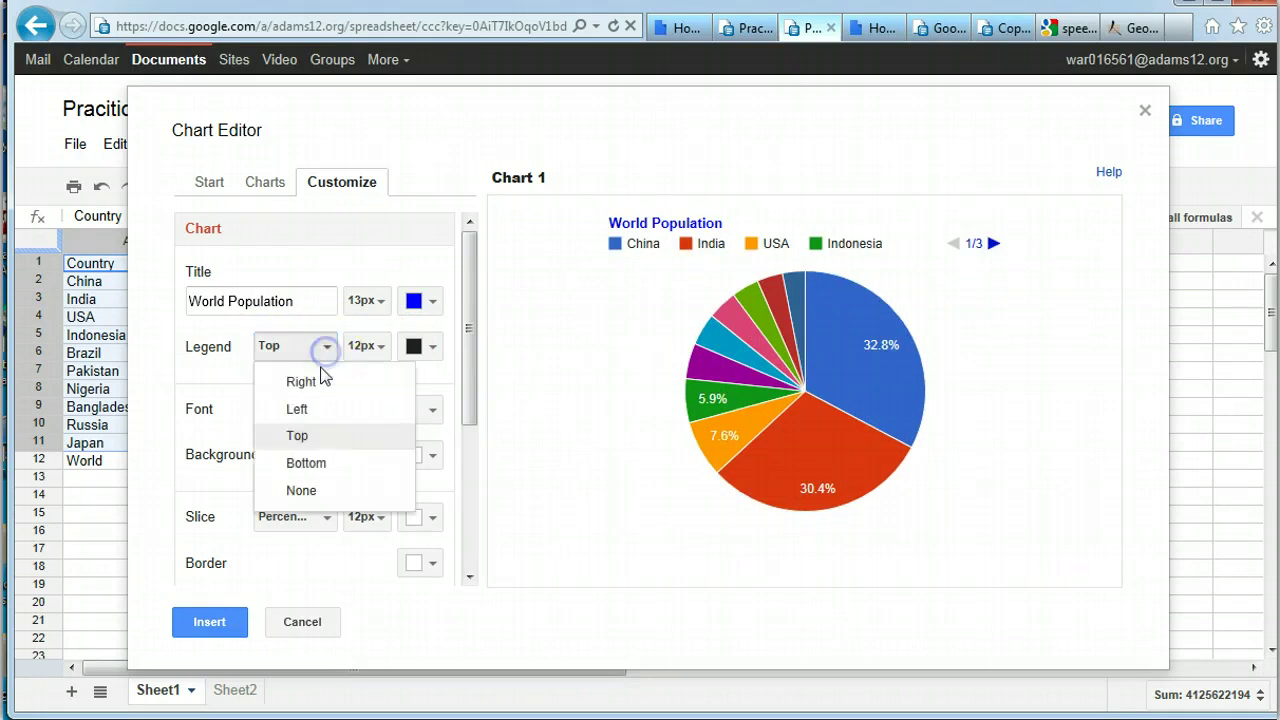
left_click(312, 461)
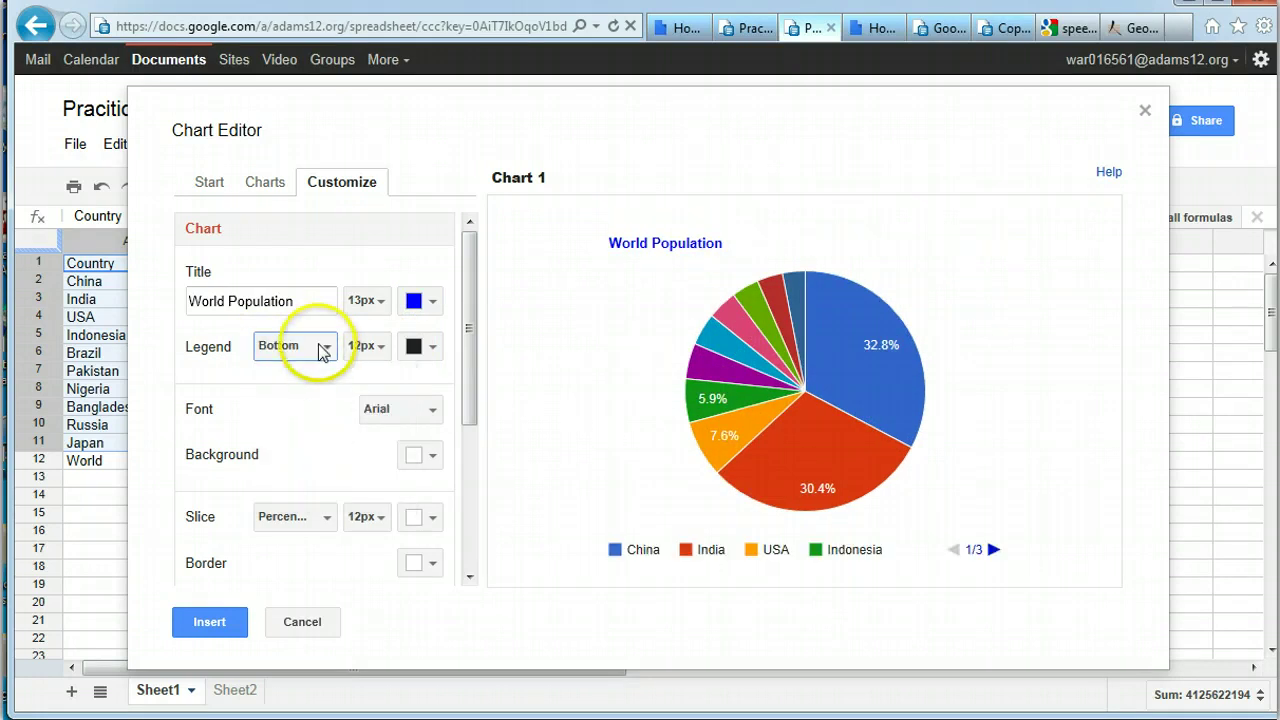
left_click(320, 345)
left_click(300, 436)
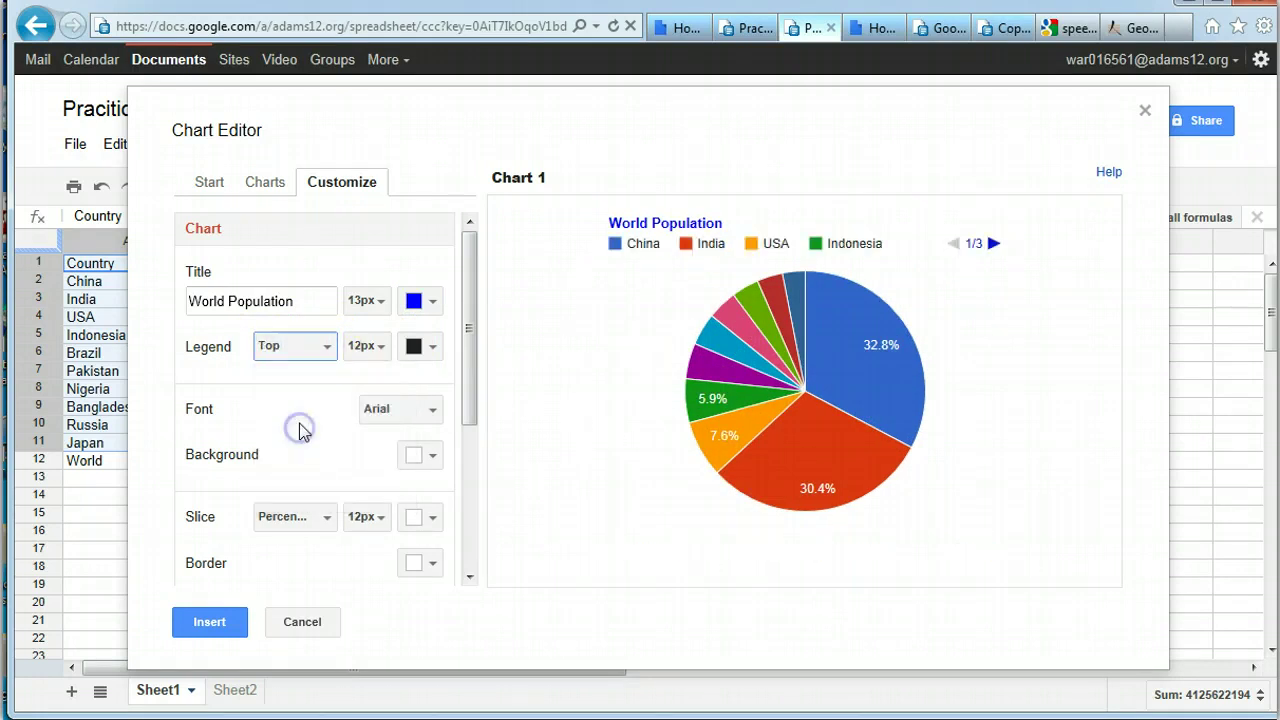
left_click(330, 336)
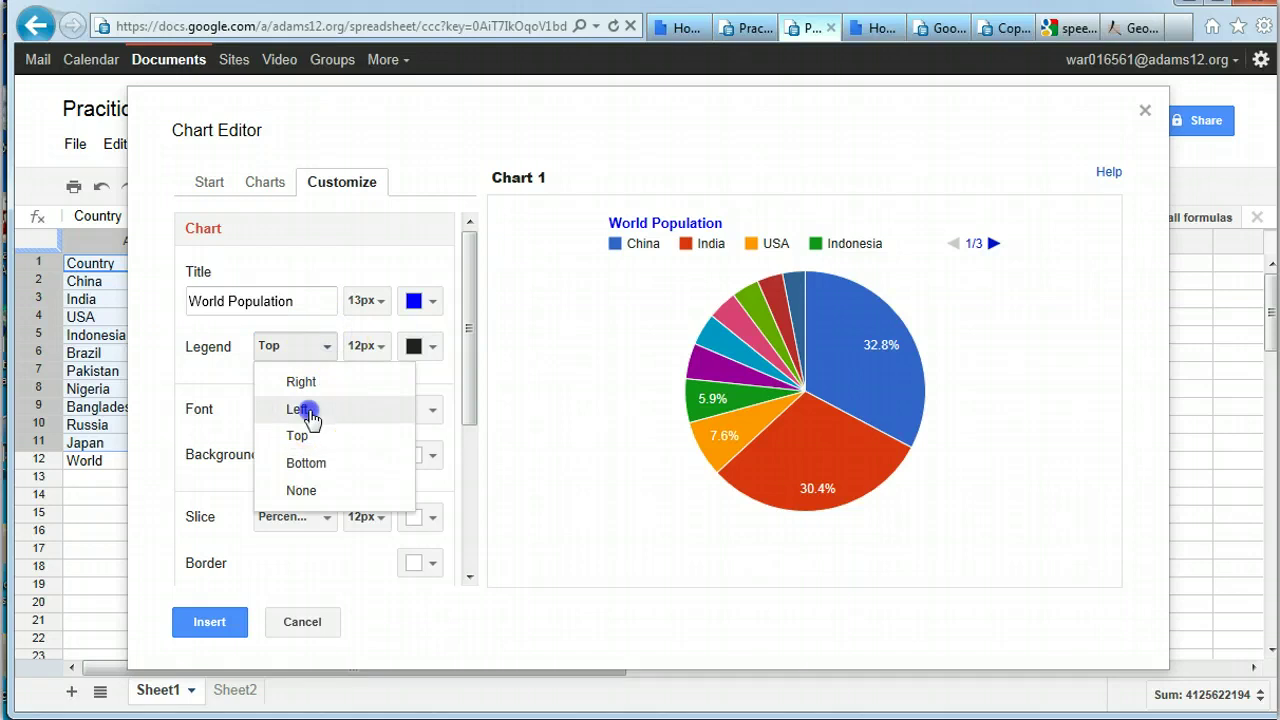
left_click(300, 409)
left_click(323, 345)
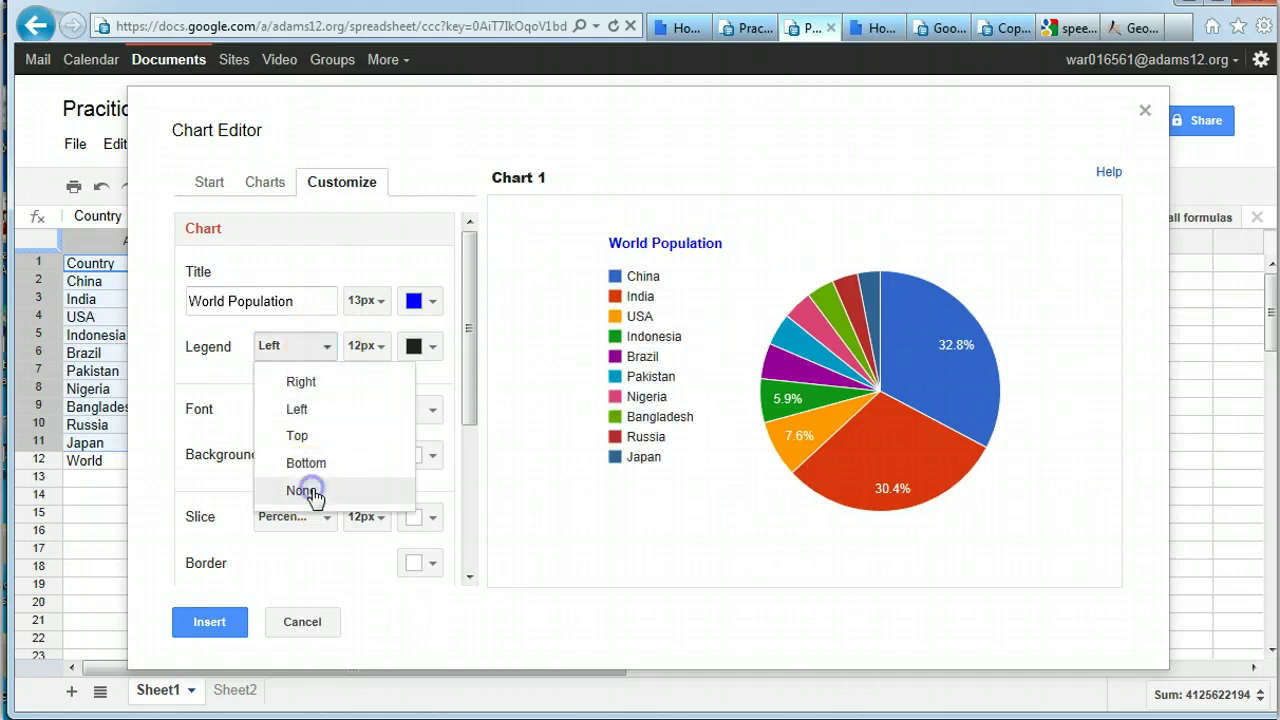
left_click(310, 488)
left_click(326, 345)
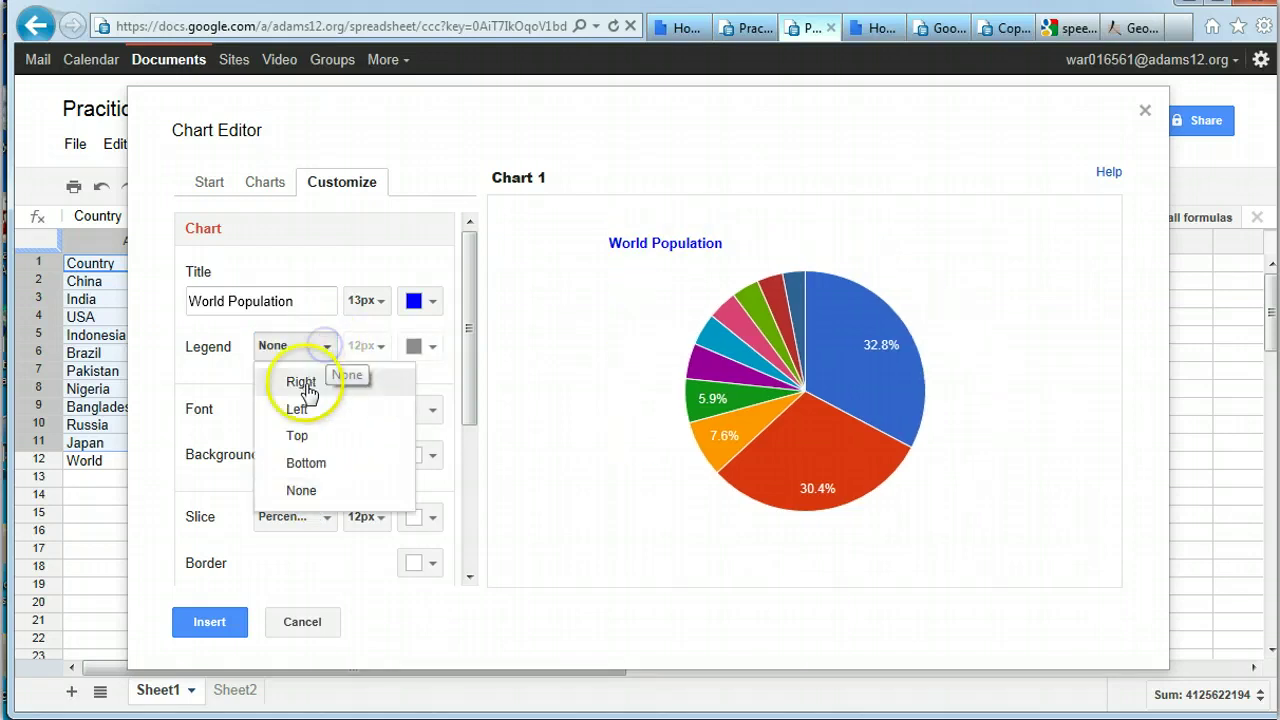
left_click(303, 300)
Try light green for the legend text and set its colour to blue
left_click(440, 345)
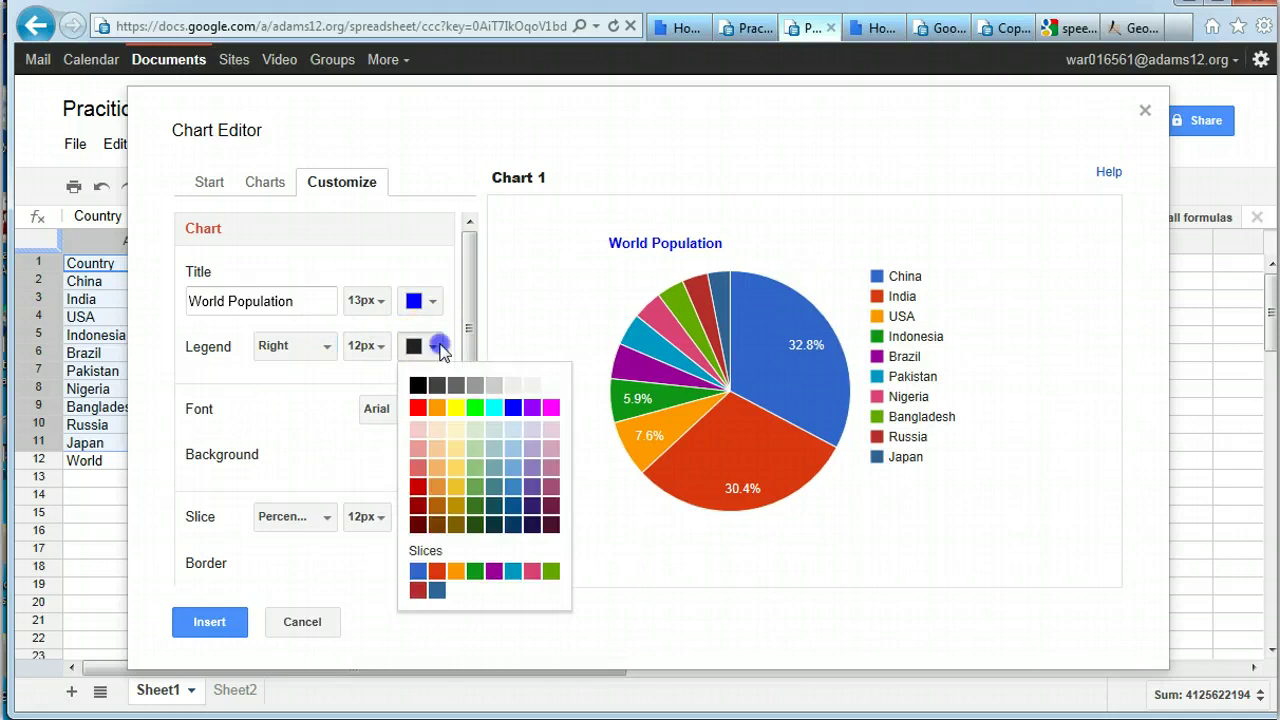
left_click(477, 468)
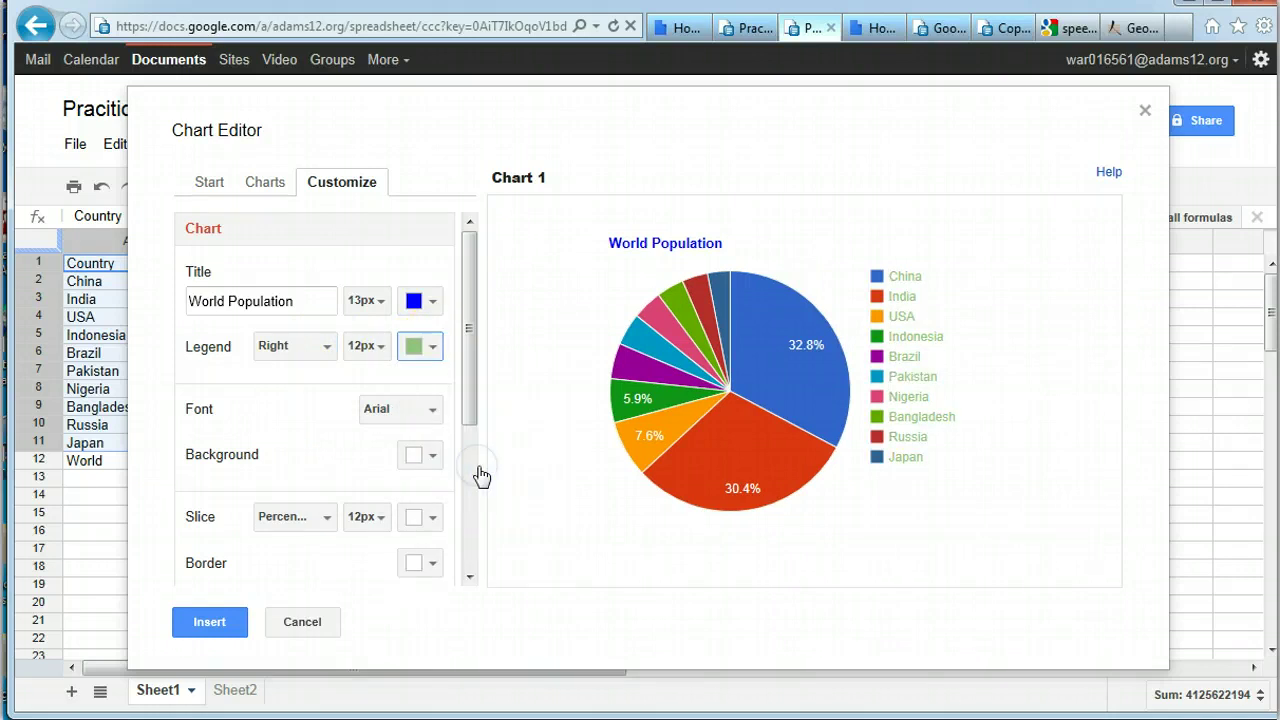
left_click(436, 346)
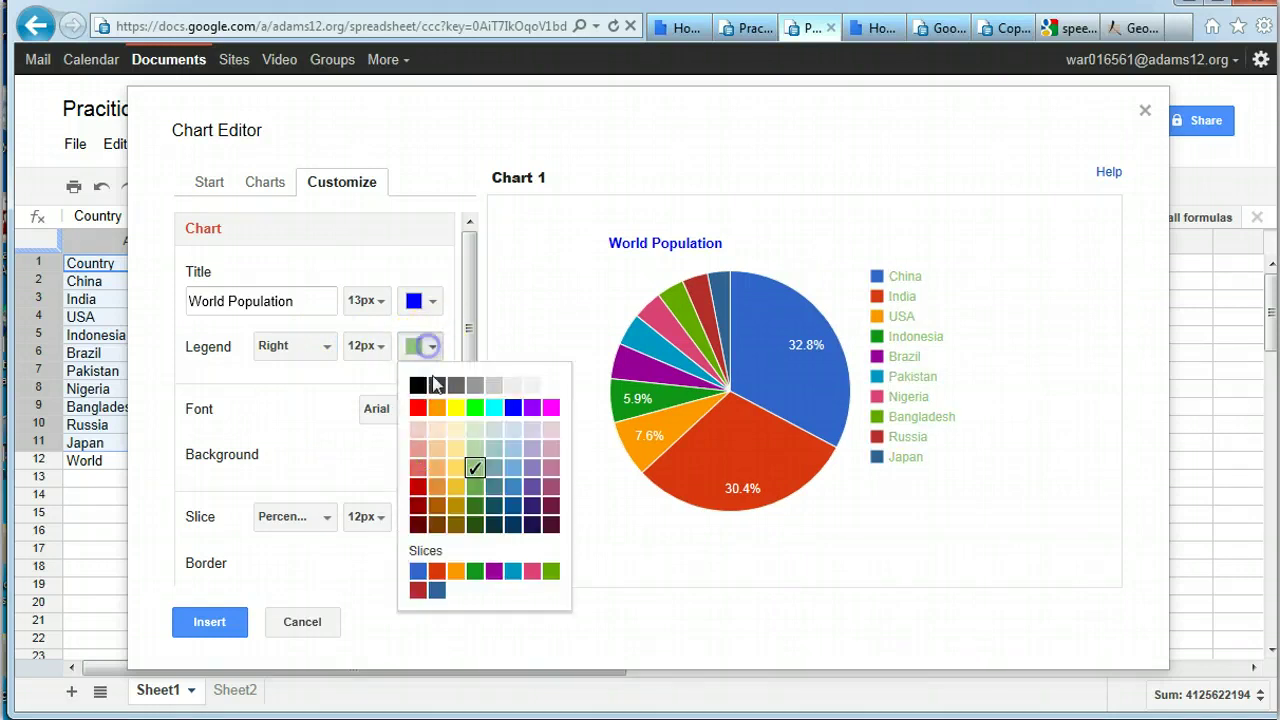
left_click(512, 408)
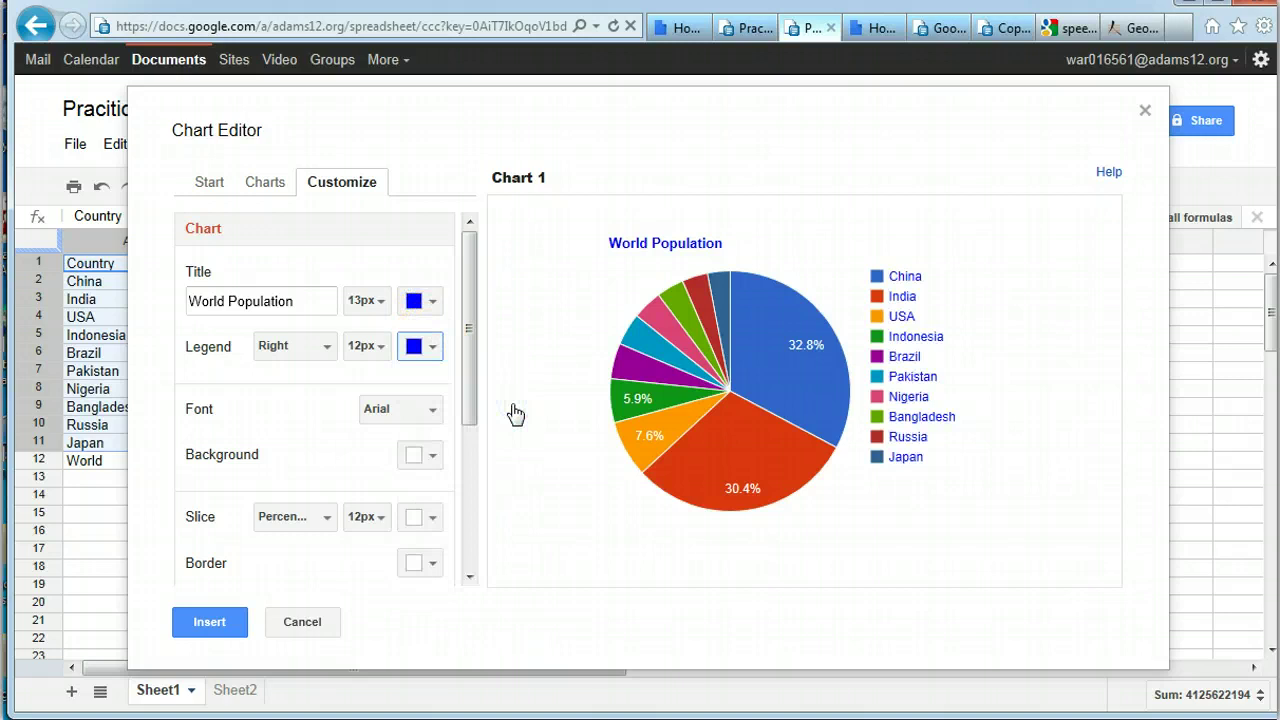
Change the chart's font to Comic Sans MS
left_click(428, 414)
left_click(432, 418)
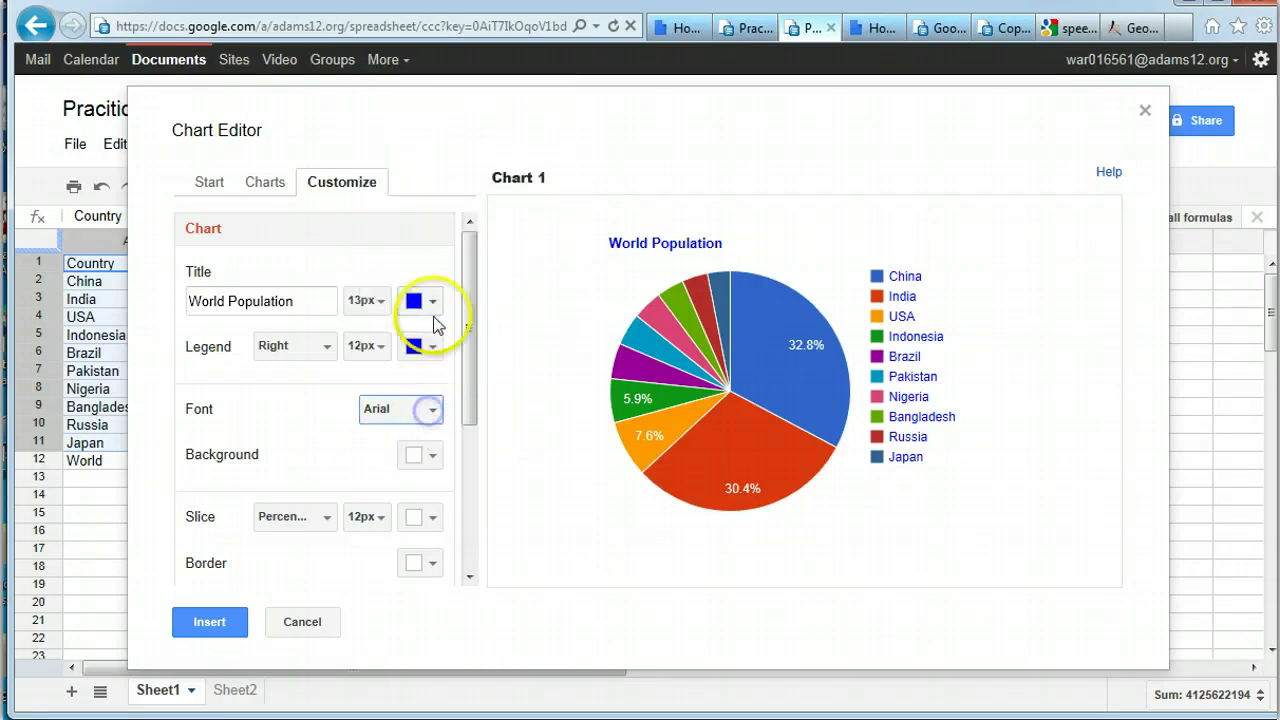
left_click(432, 412)
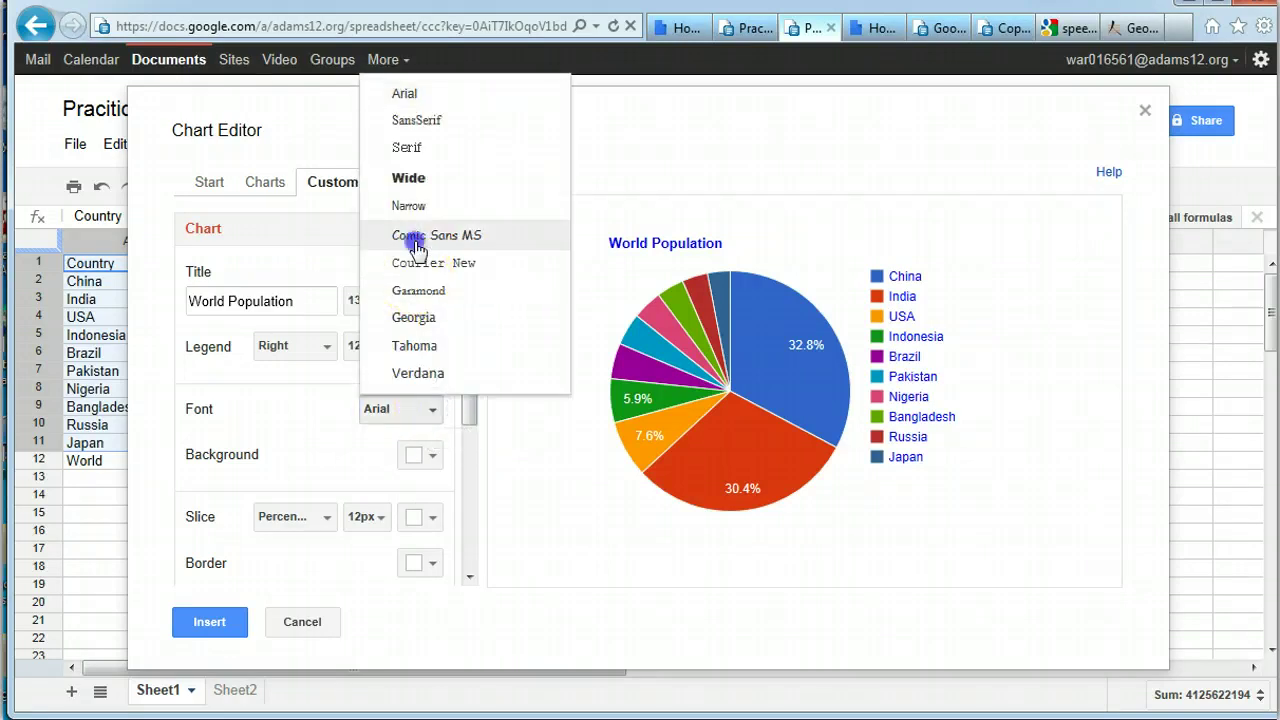
left_click(417, 245)
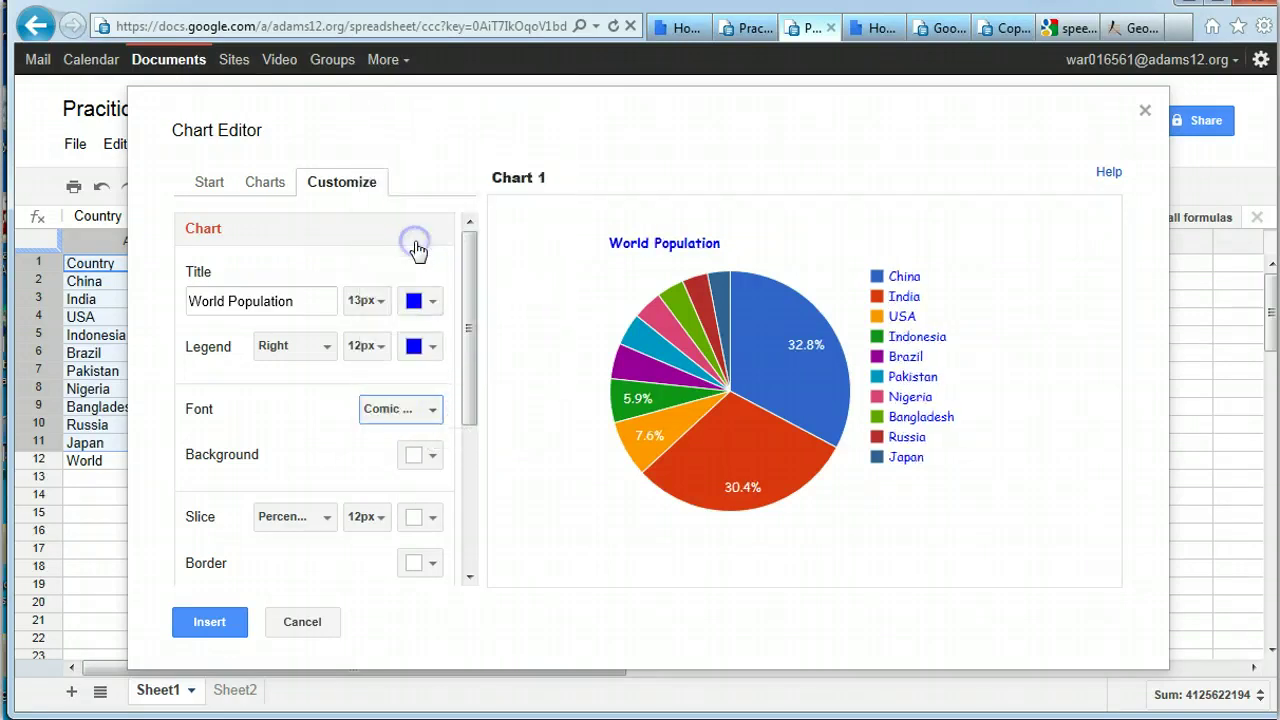
Try the red and purple slice colours as the chart background
left_click(430, 455)
left_click(437, 400)
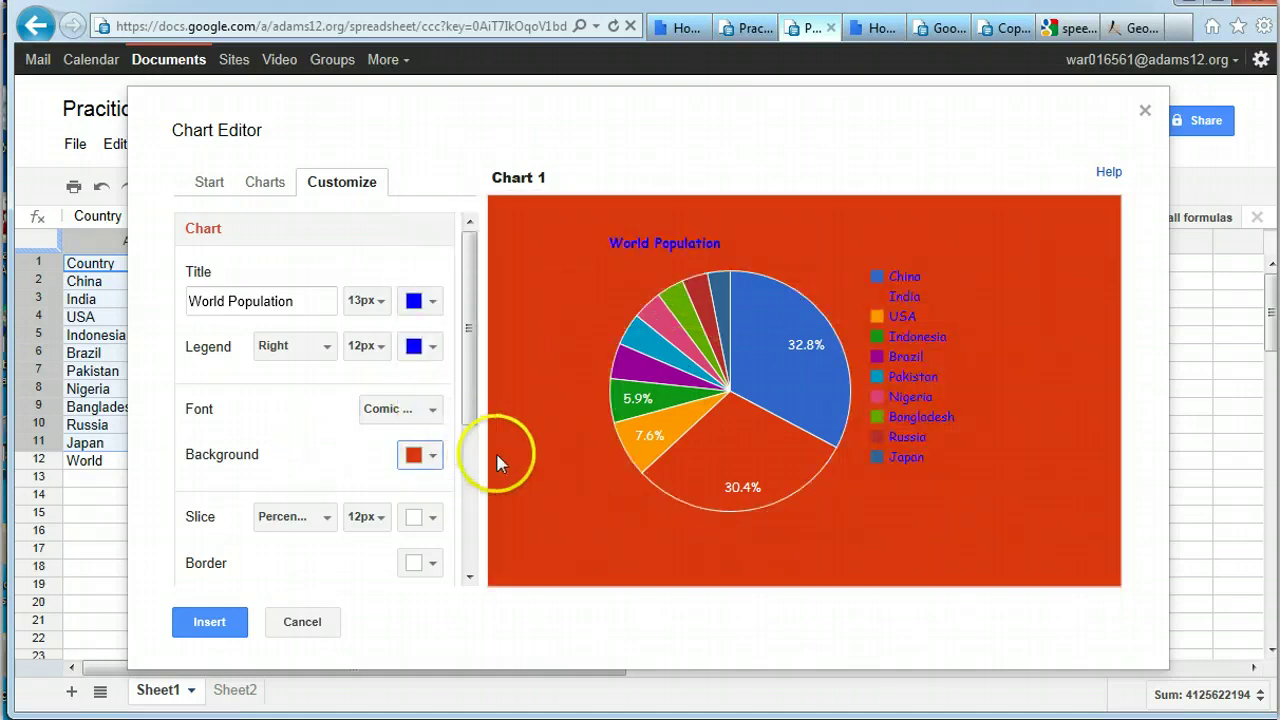
left_click(432, 455)
left_click(487, 400)
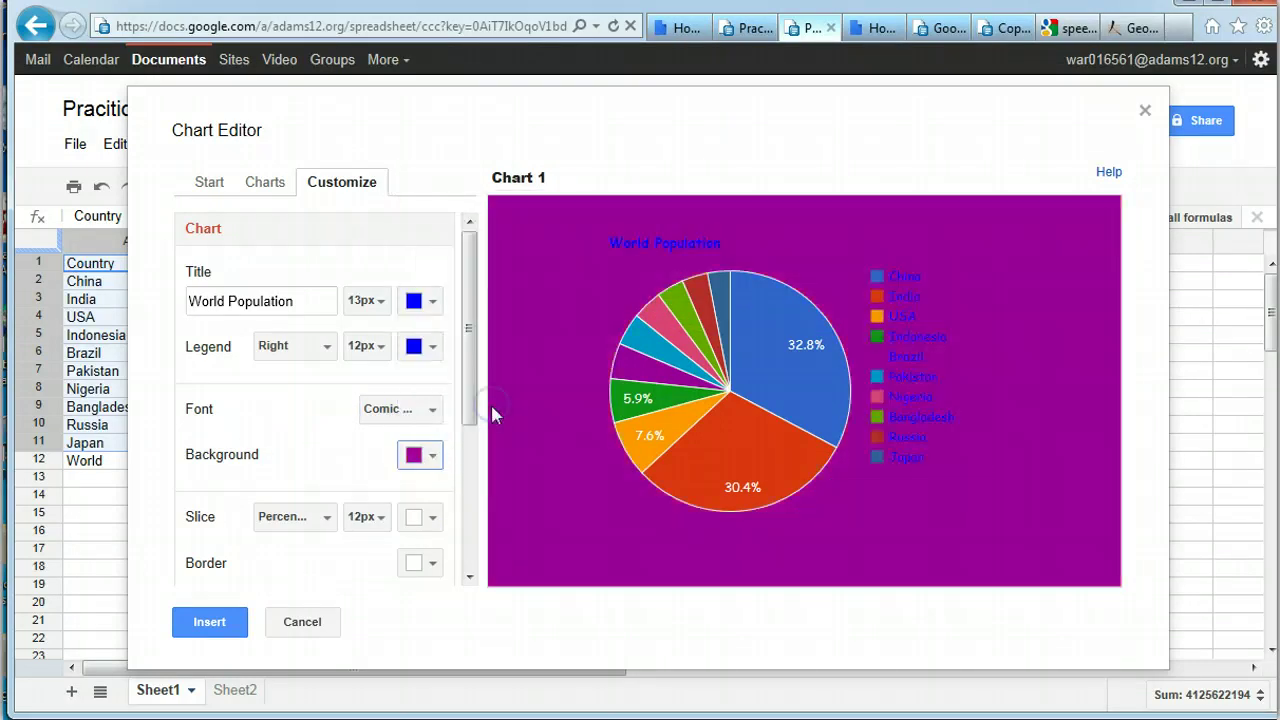
Compare Value and Percentage as the slice text and set the slices to show Label
left_click(324, 517)
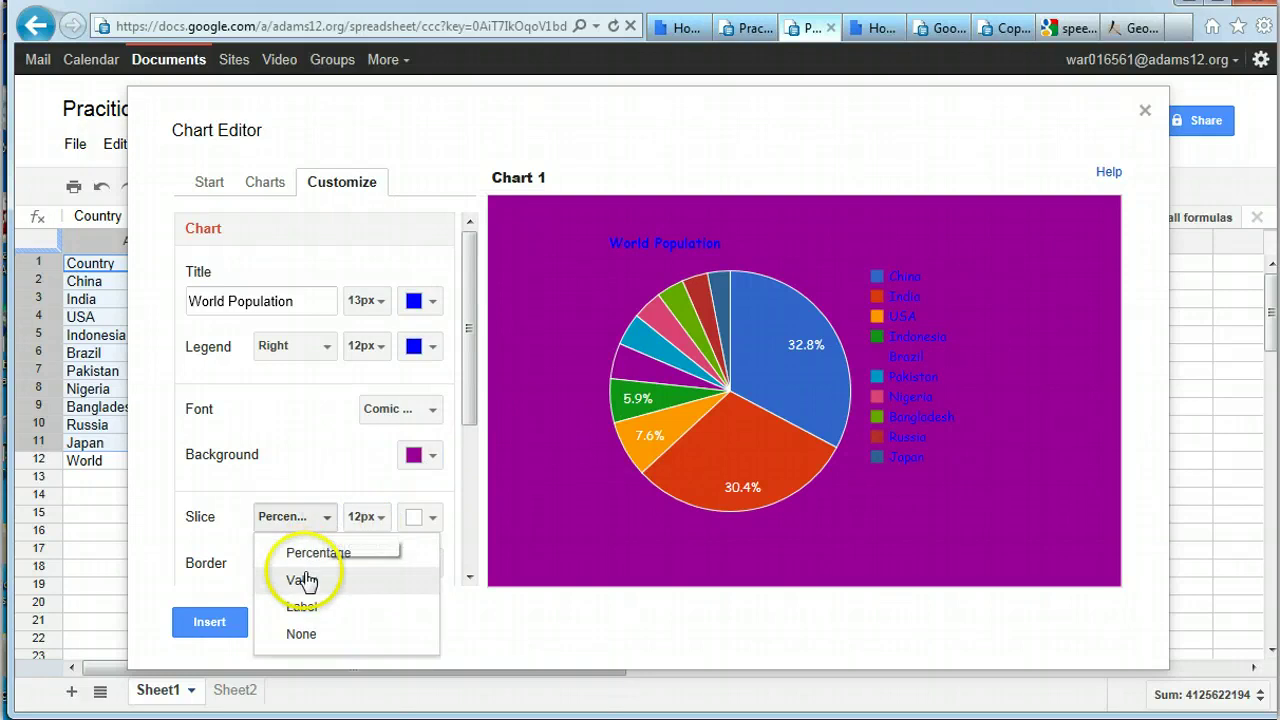
left_click(306, 580)
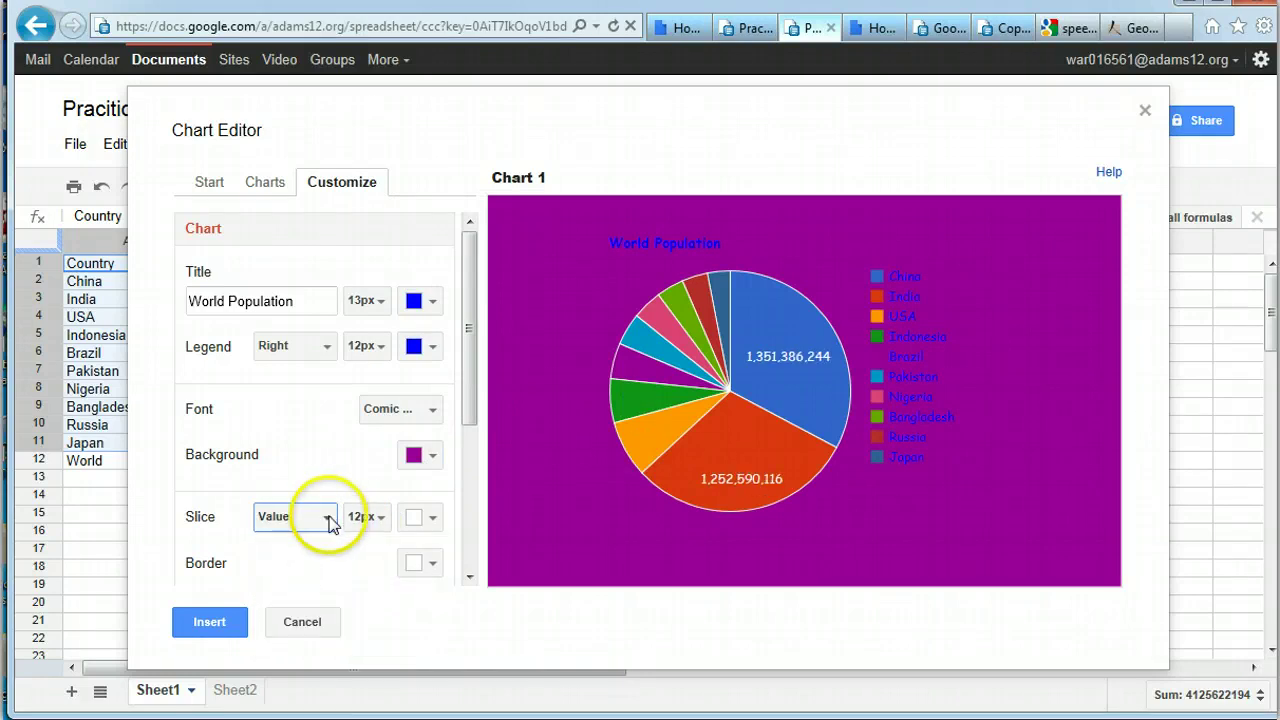
left_click(330, 518)
left_click(320, 556)
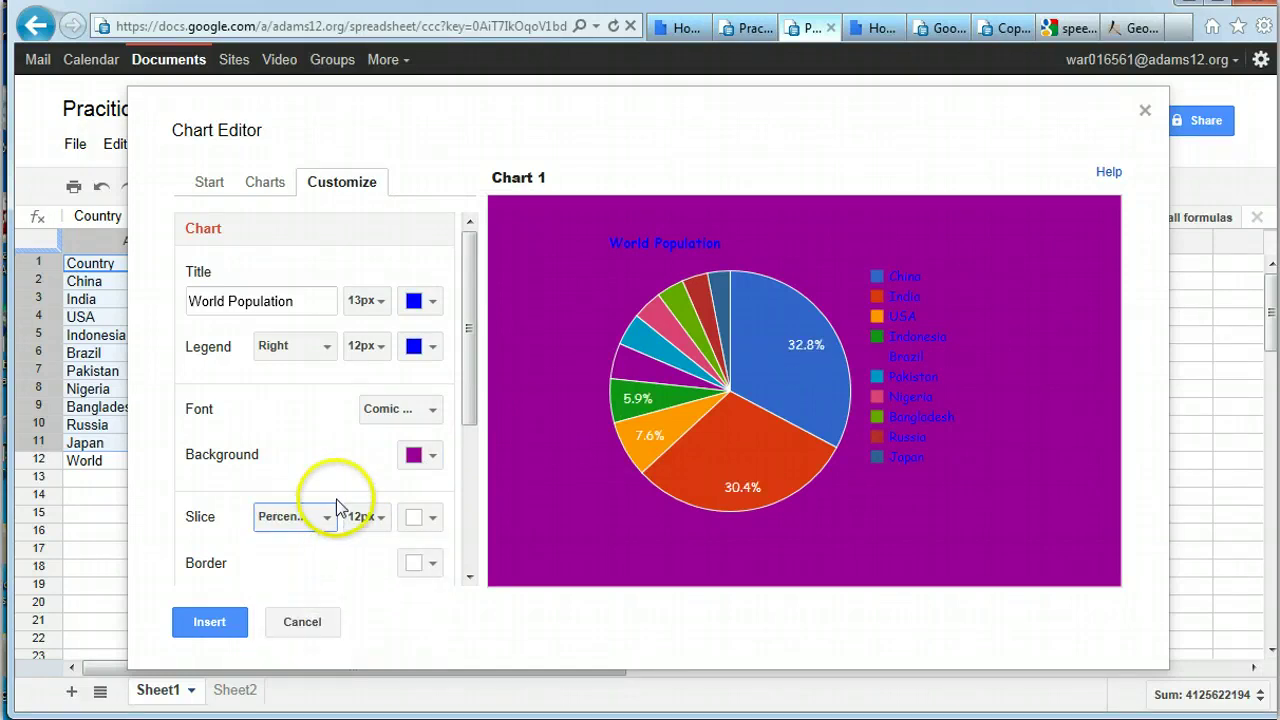
left_click(326, 517)
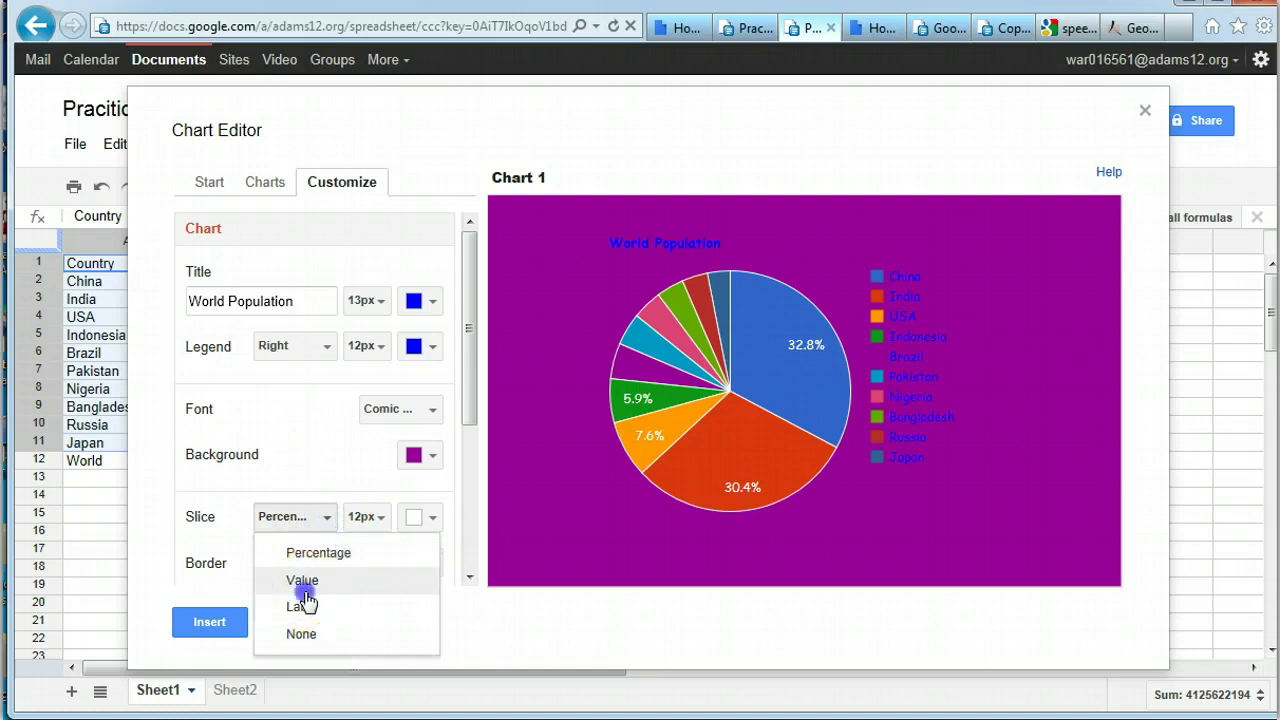
left_click(305, 584)
left_click(328, 516)
left_click(302, 603)
left_click(336, 522)
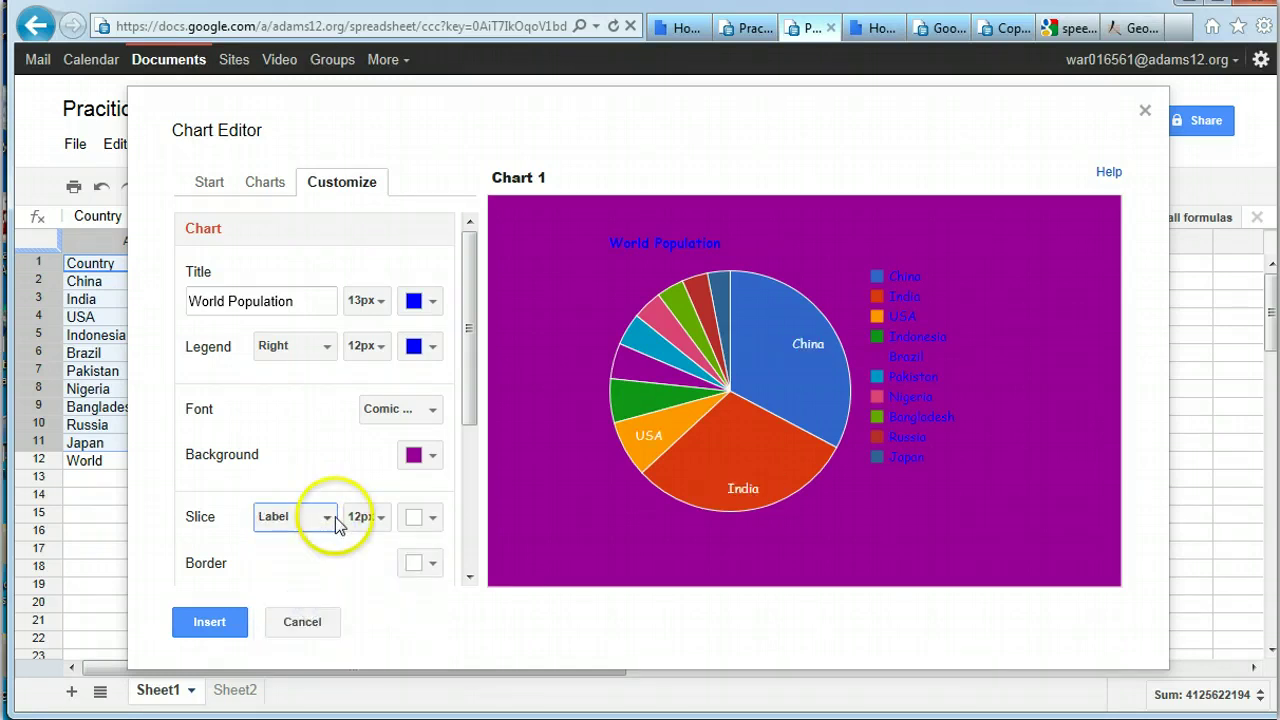
Set the chart background to light red and the slice border colour to purple
left_click(431, 456)
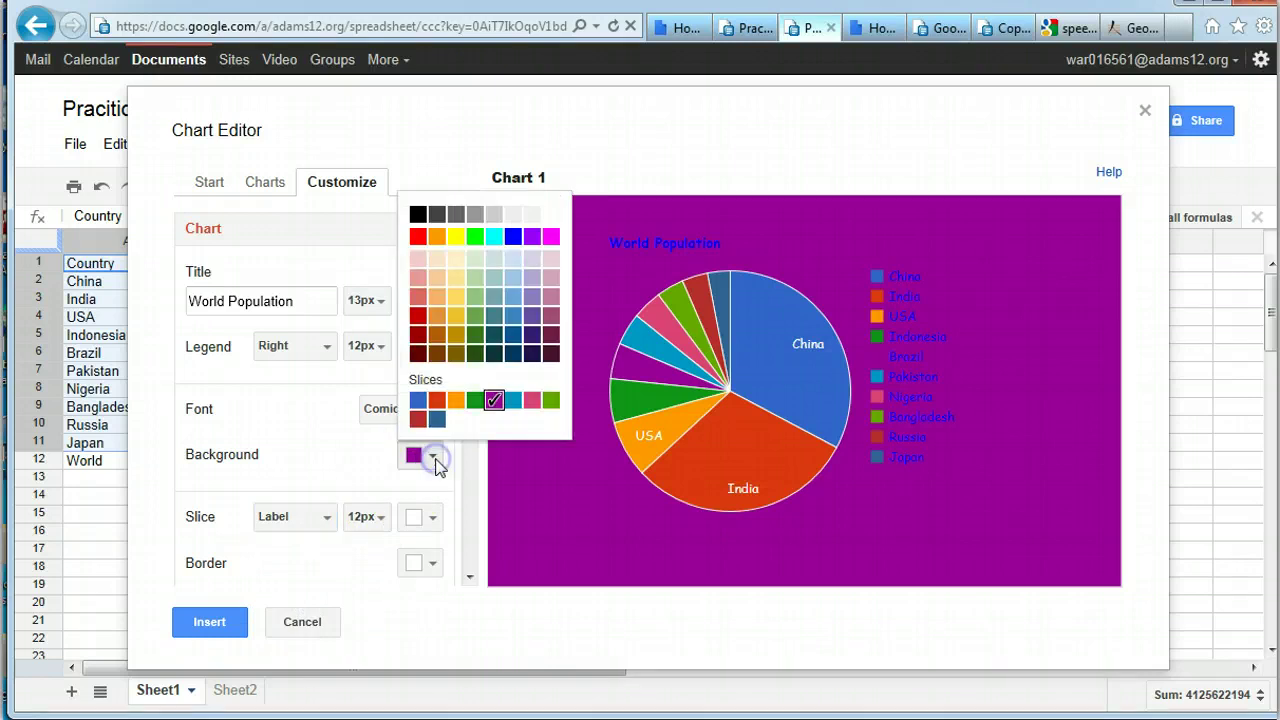
left_click(418, 277)
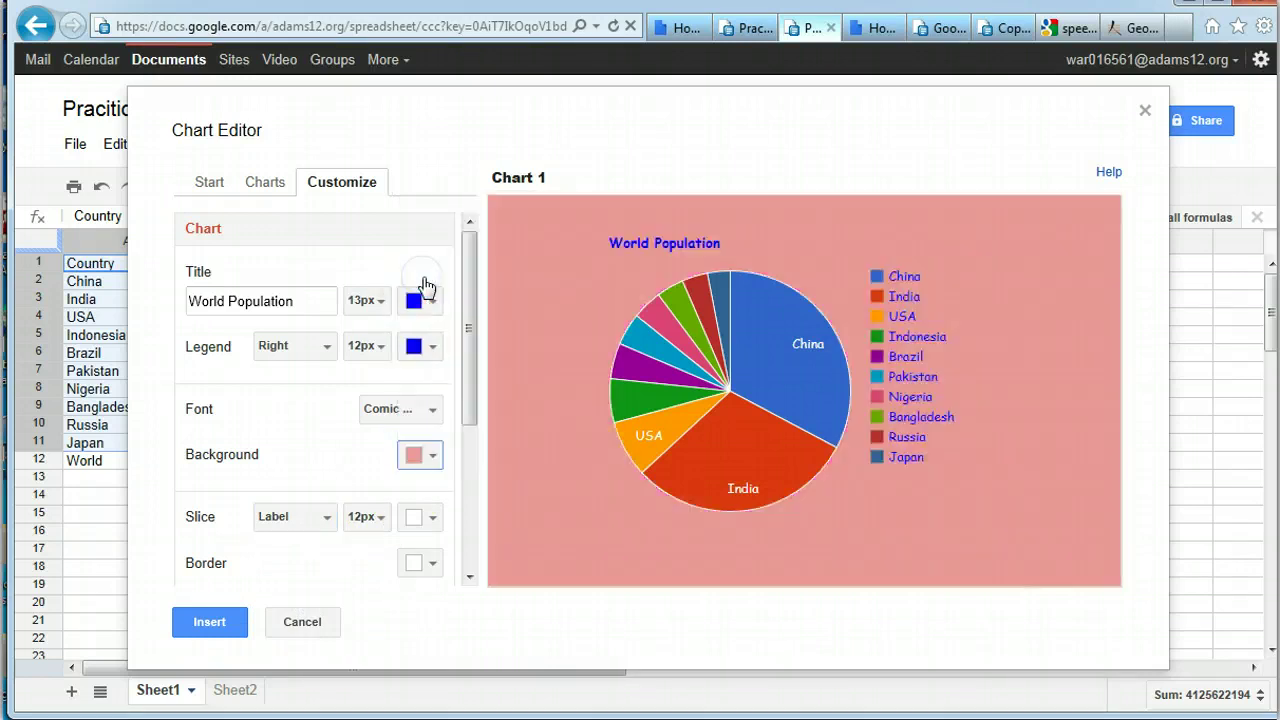
left_click(429, 563)
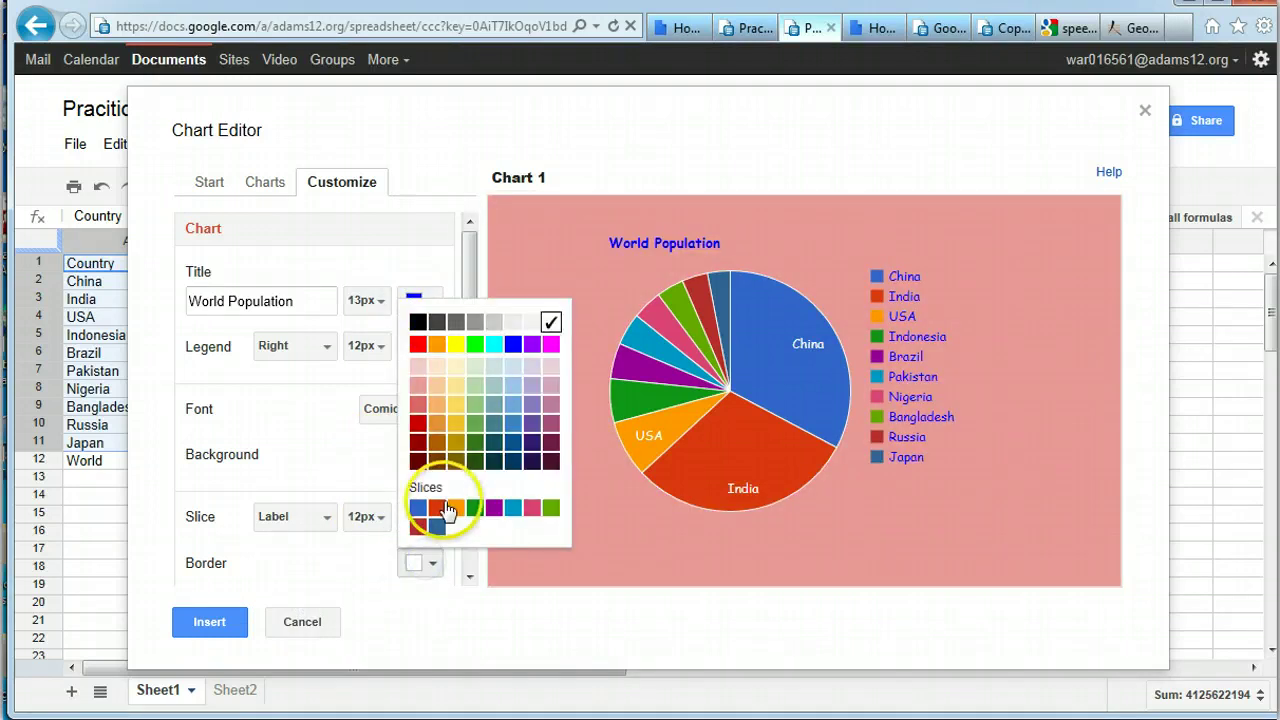
left_click(493, 508)
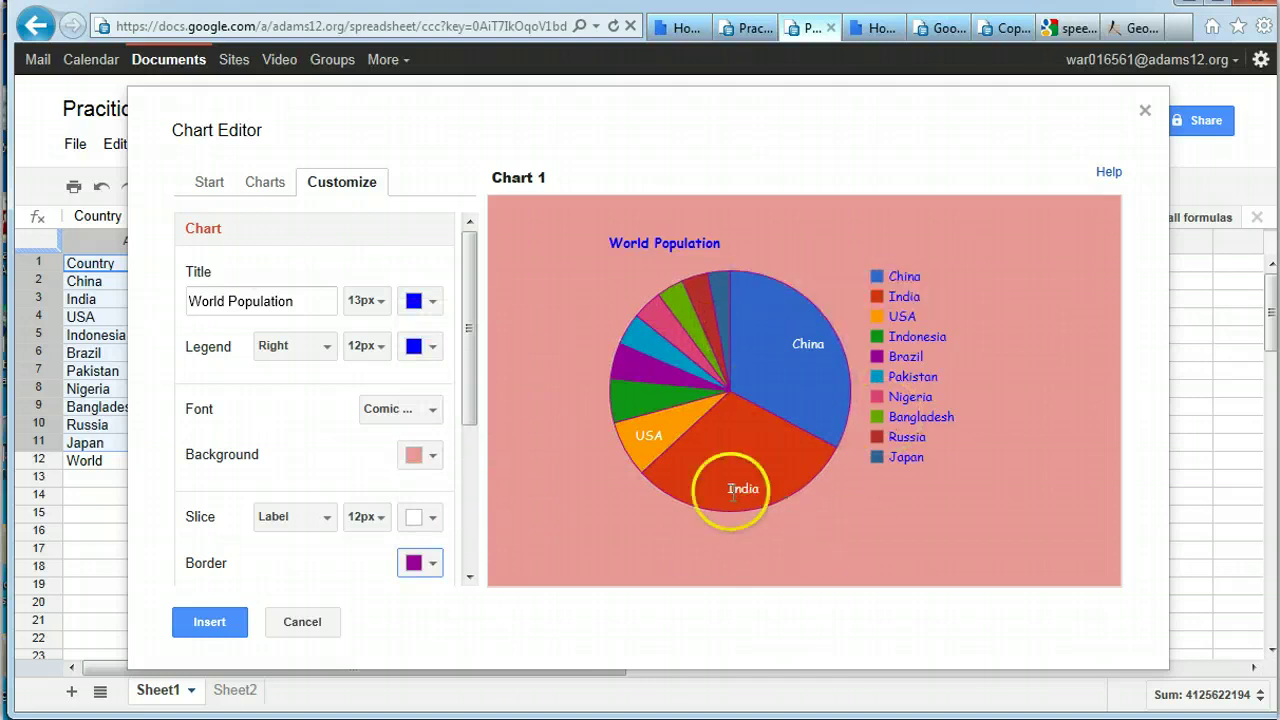
Insert the customized pie chart into the sheet and move it beside the population table so the data is uncovered
left_click(220, 622)
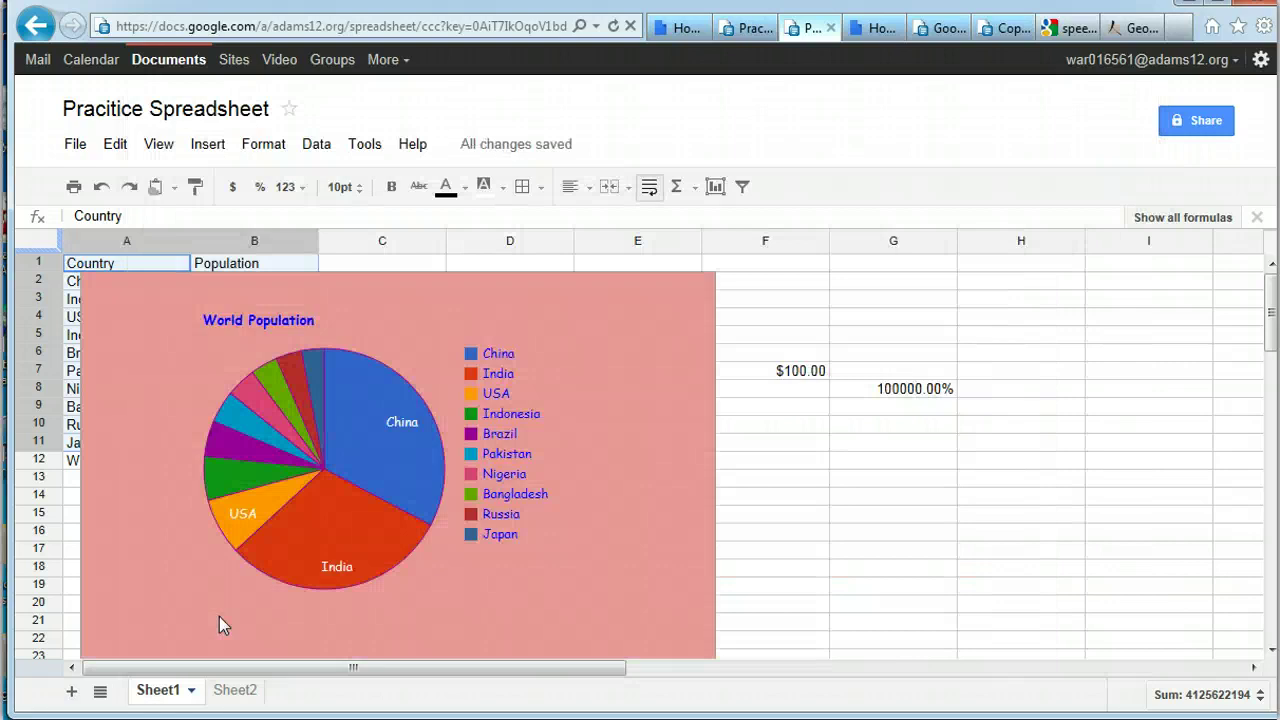
left_click(357, 437)
left_click(717, 350)
left_click(464, 272)
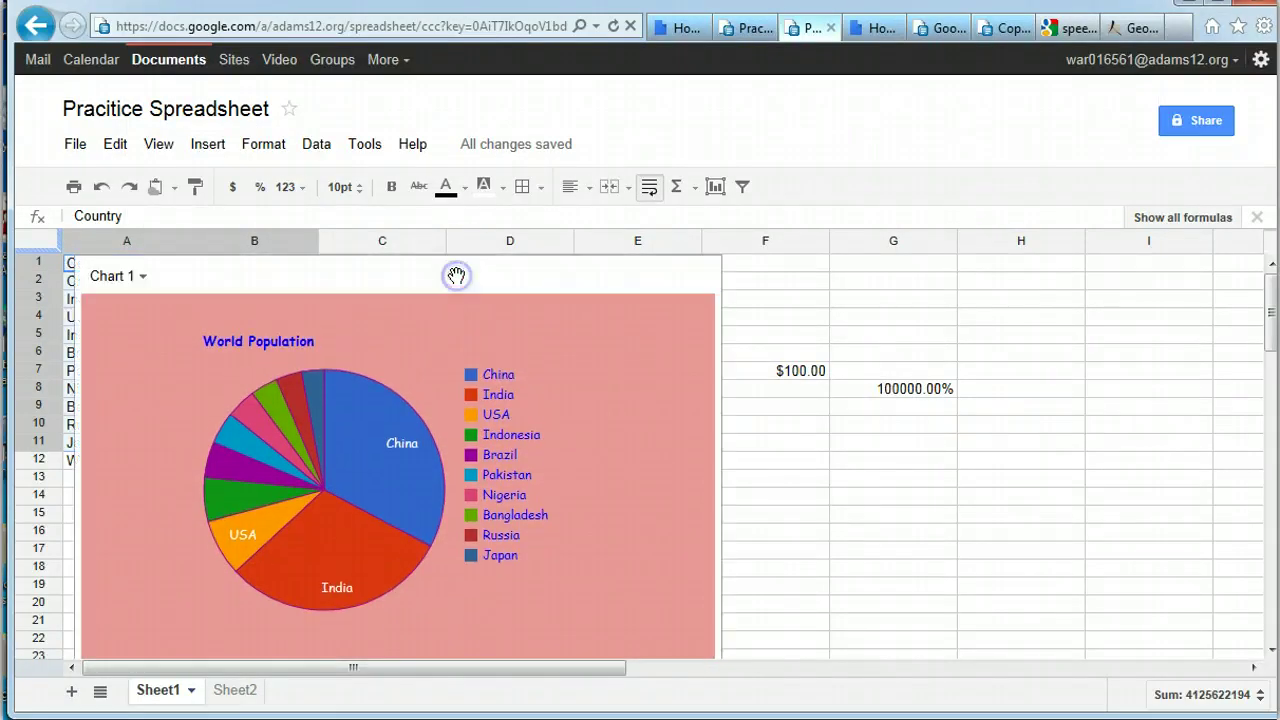
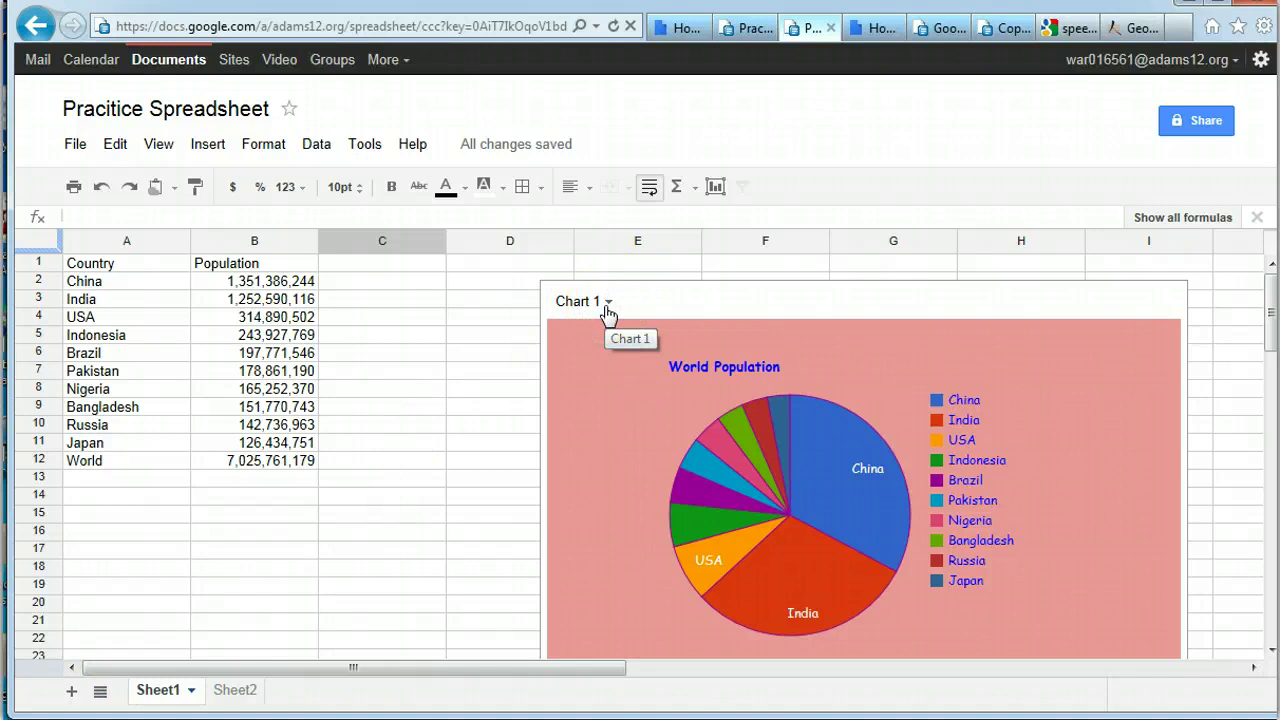
Reopen the inserted chart for editing, review its data range, chart types and customization options, and update it
left_click(606, 304)
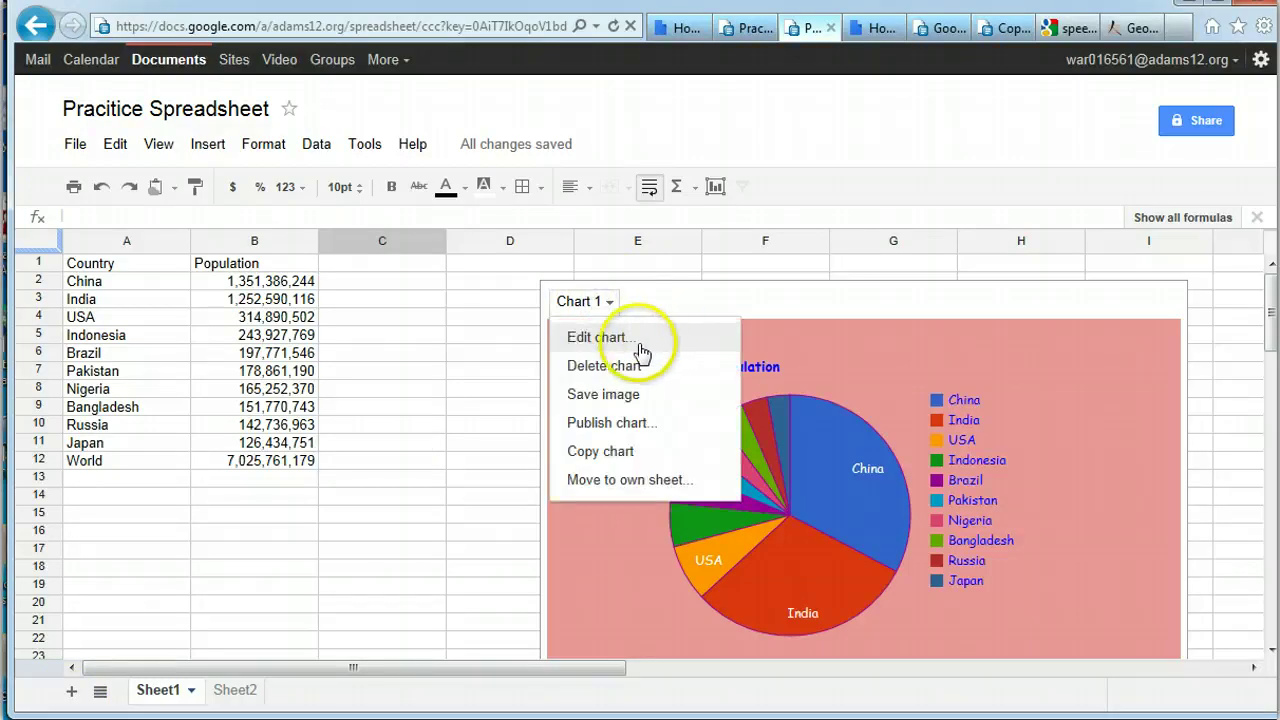
left_click(634, 337)
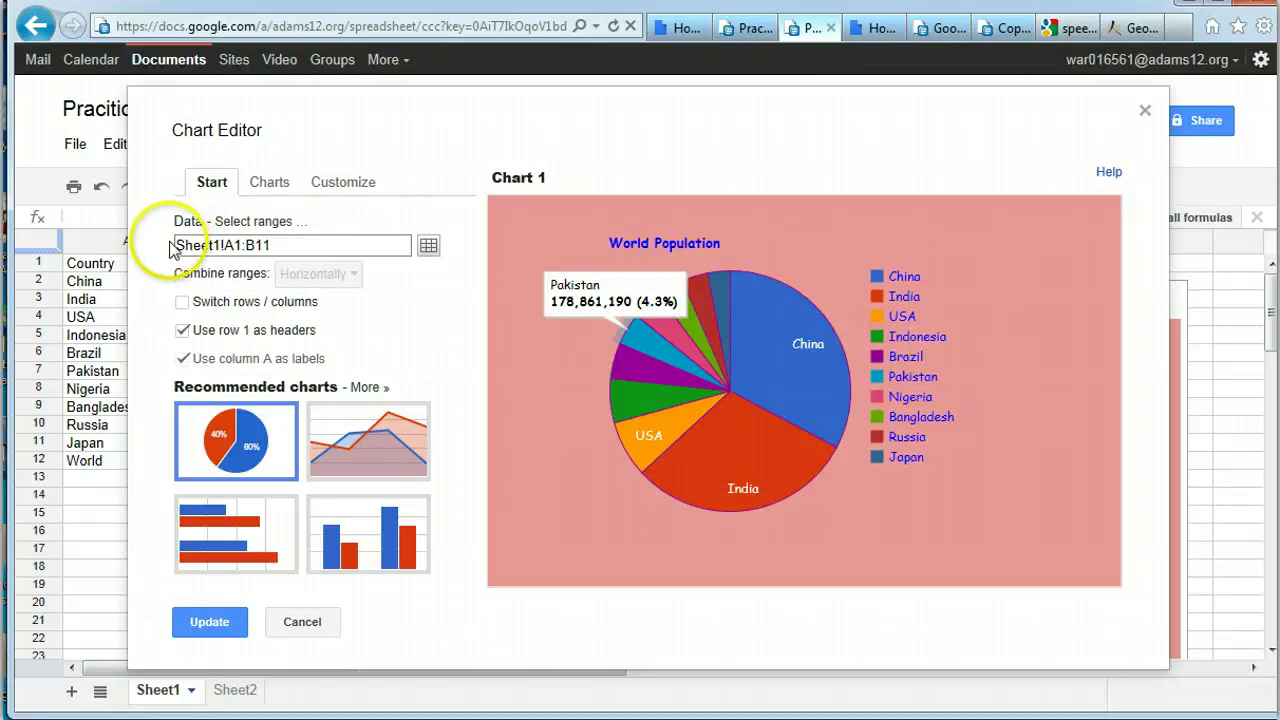
left_click(272, 184)
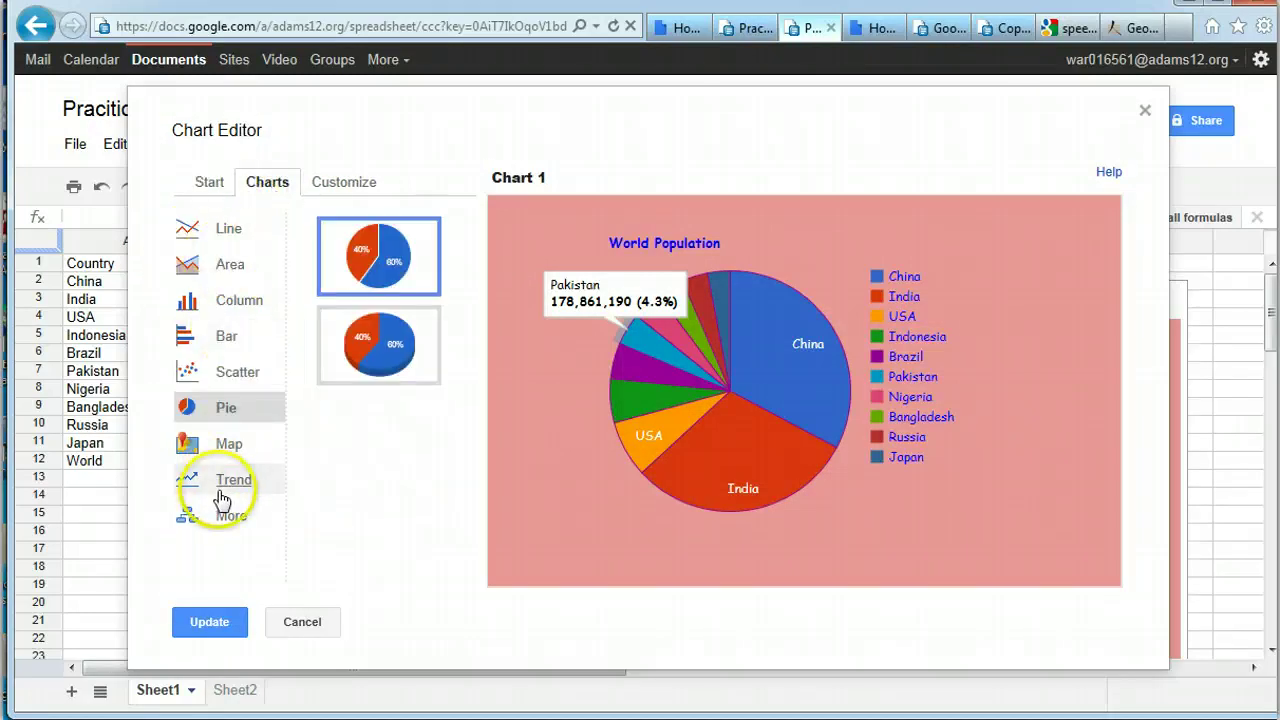
left_click(351, 186)
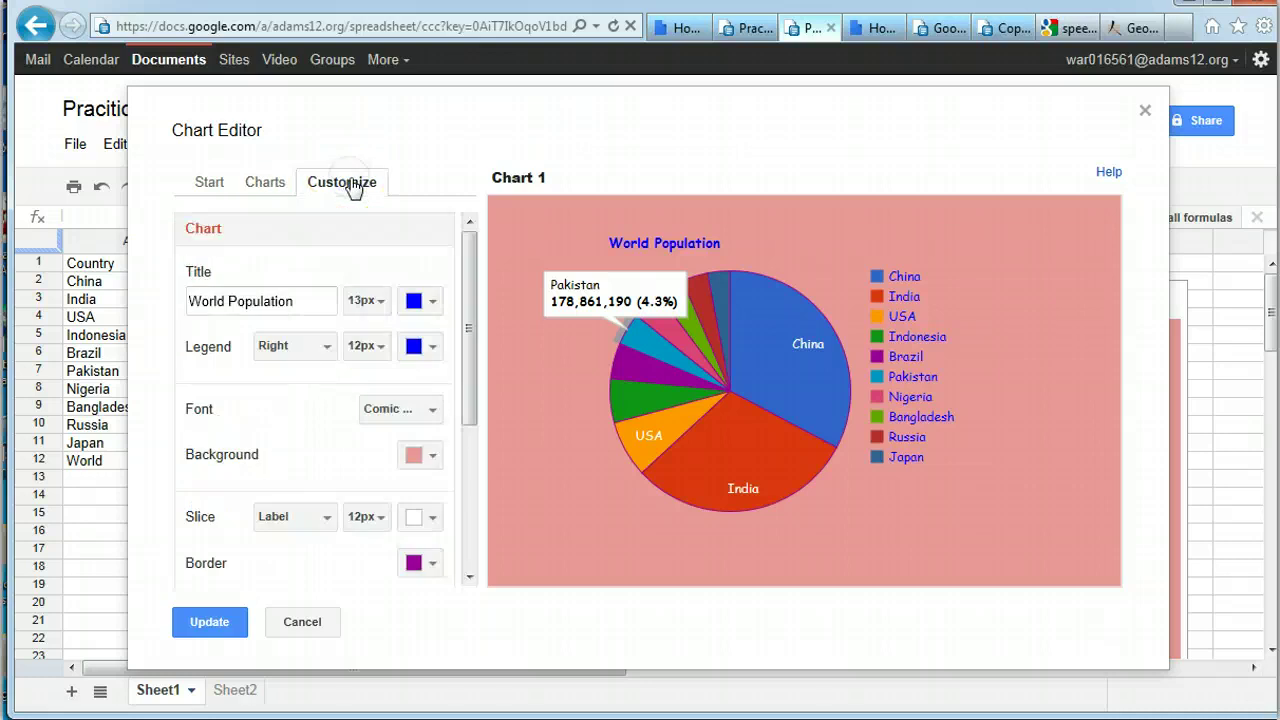
left_click(203, 622)
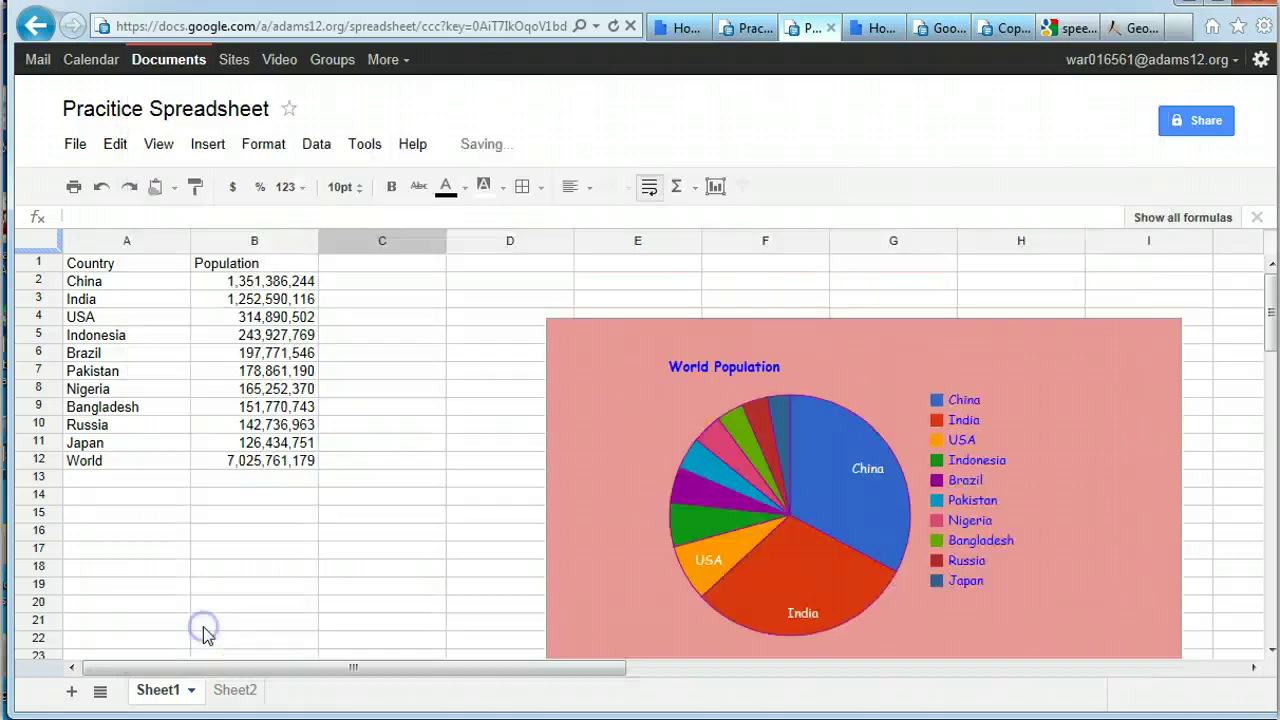
Save the pie chart as the image chart_1.png and close the downloads list
left_click(605, 326)
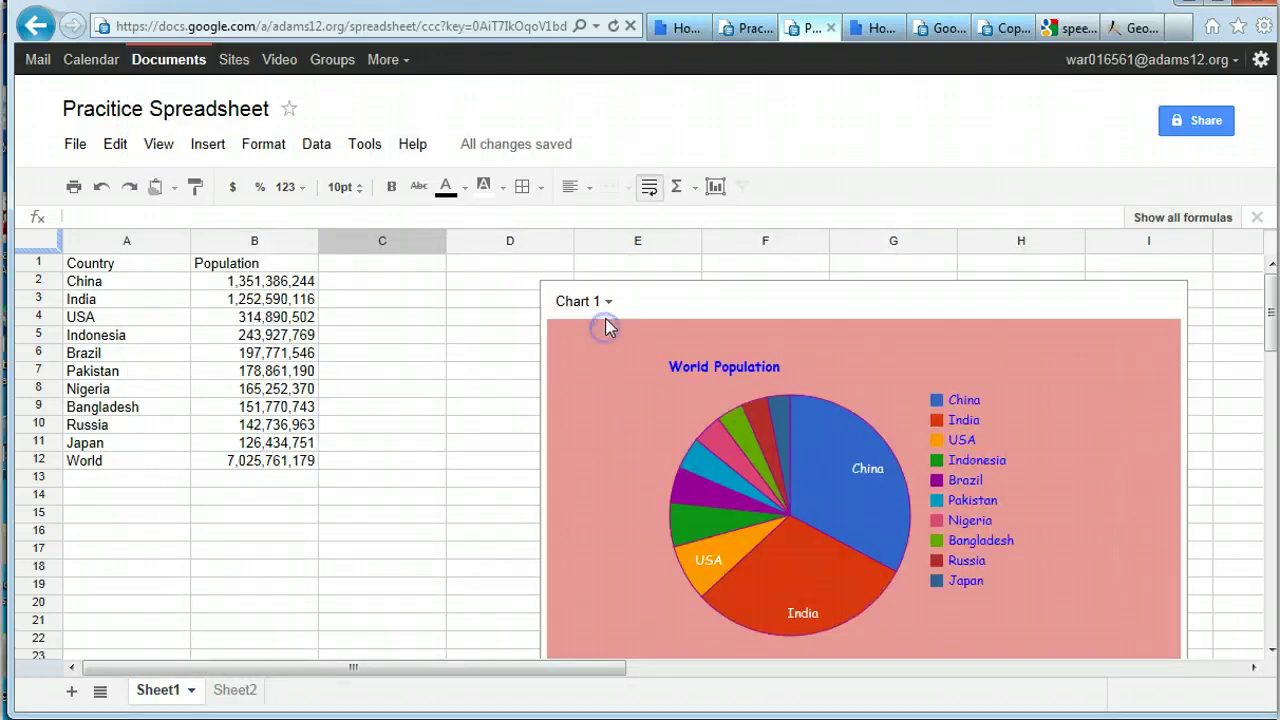
left_click(608, 301)
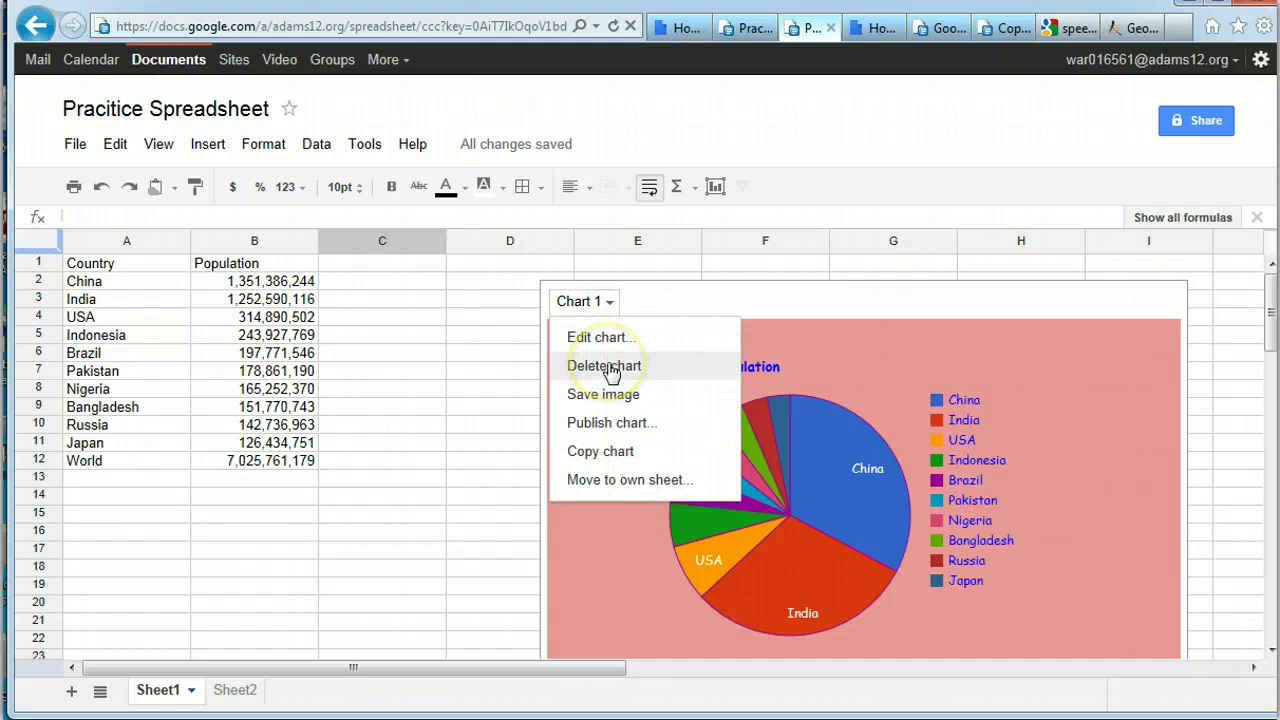
left_click(607, 395)
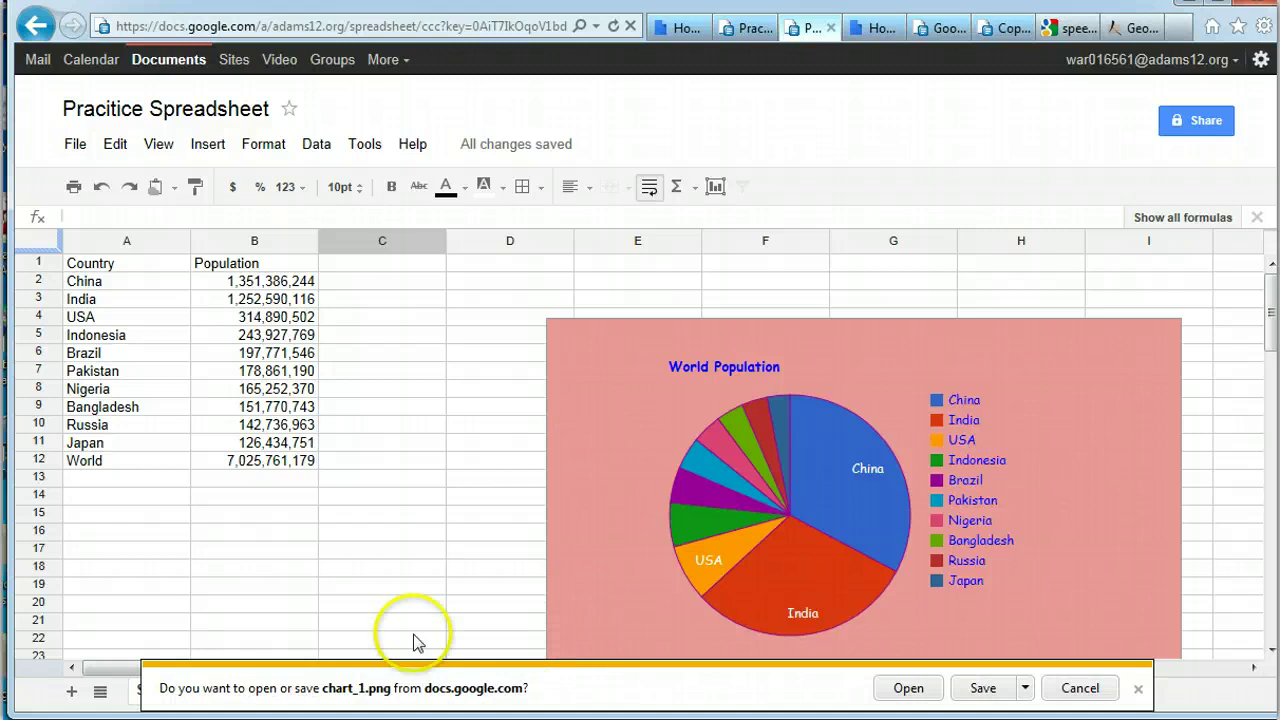
left_click(981, 688)
left_click(1033, 690)
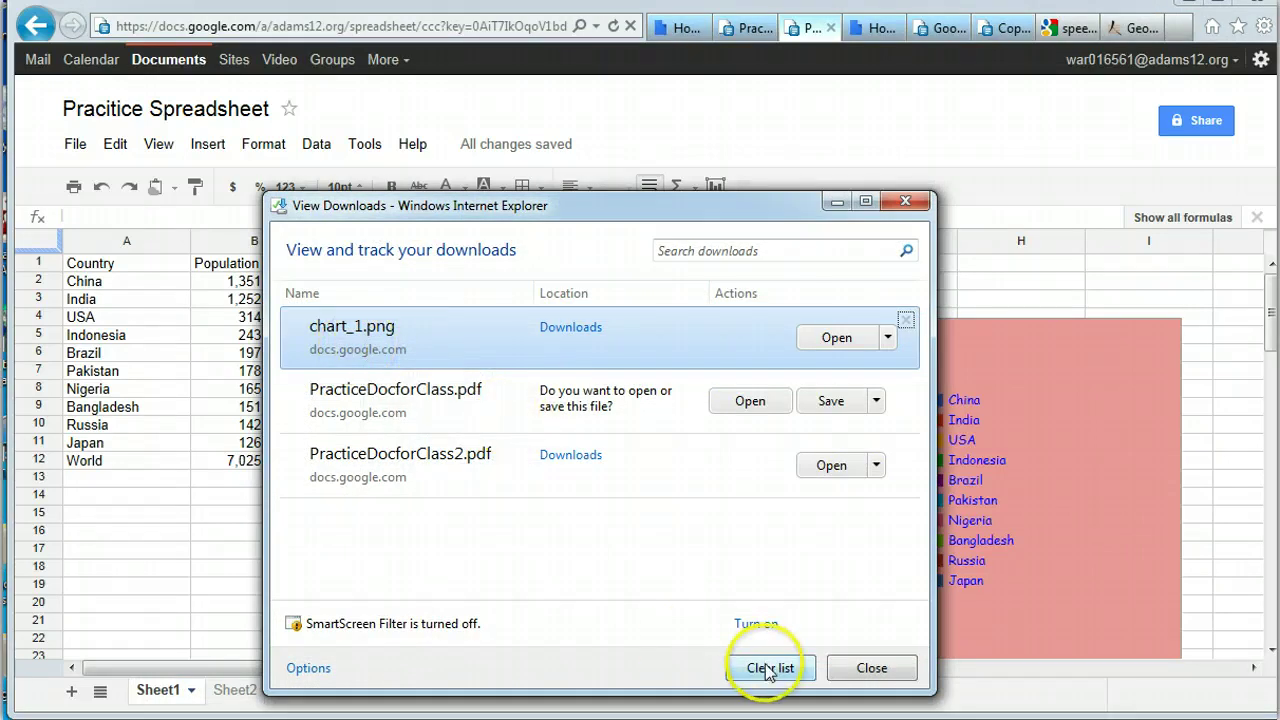
left_click(871, 668)
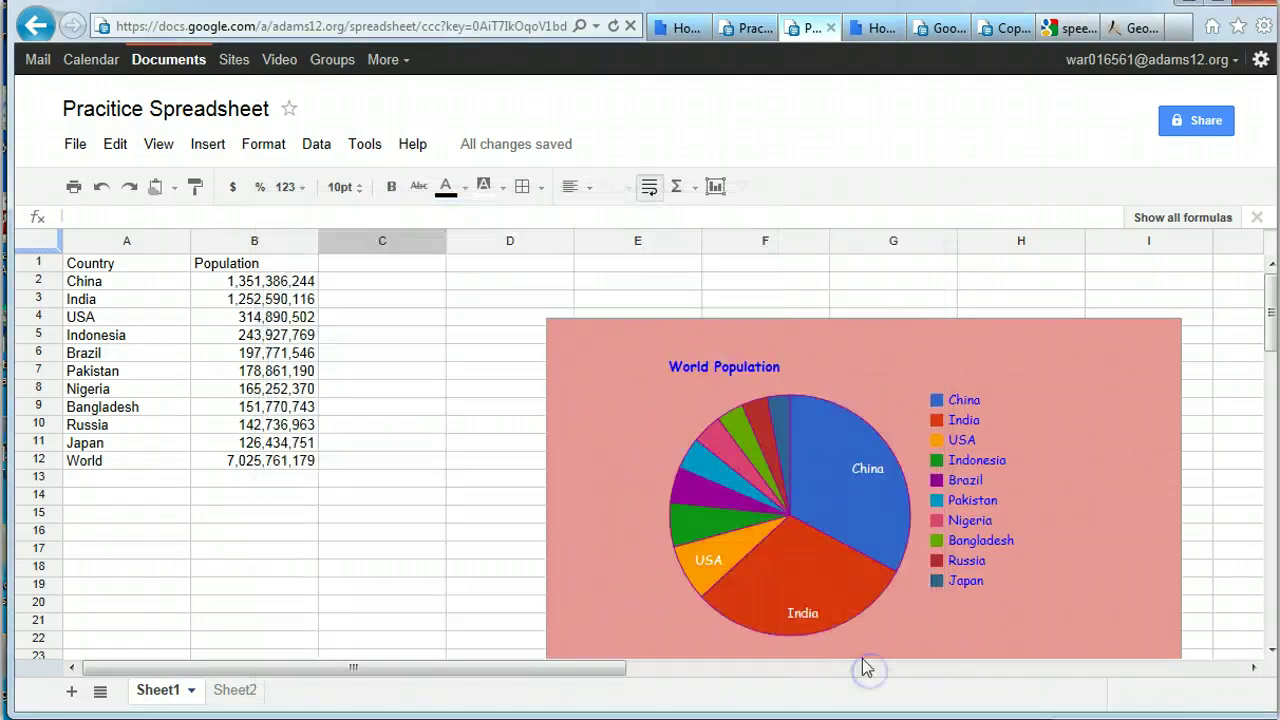
View the HTML code for publishing the pie chart as an interactive chart, then close it
left_click(606, 301)
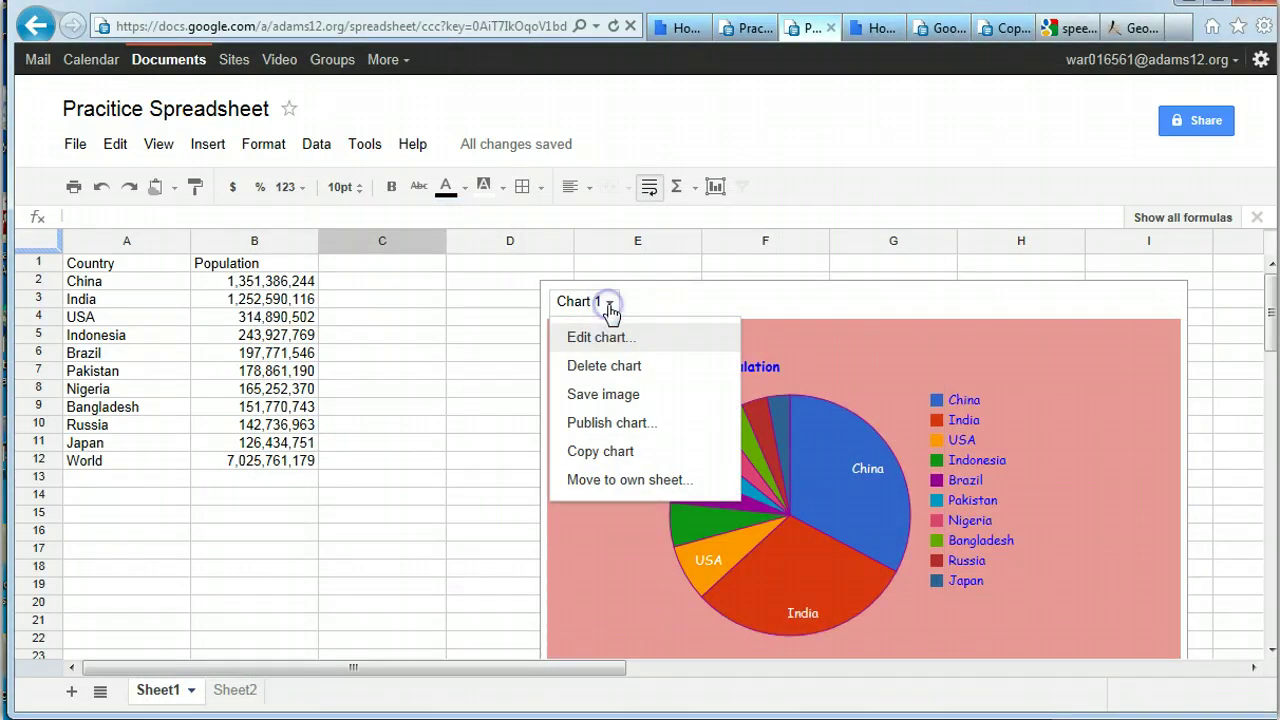
left_click(606, 420)
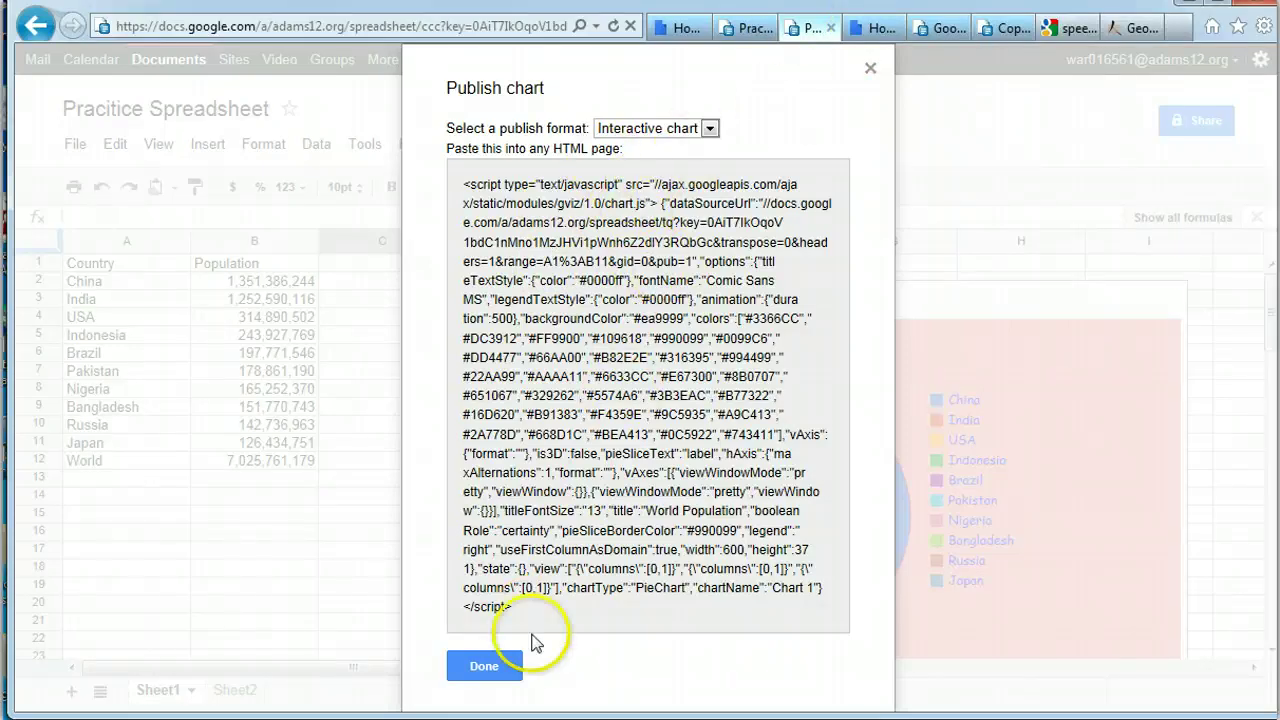
left_click(500, 668)
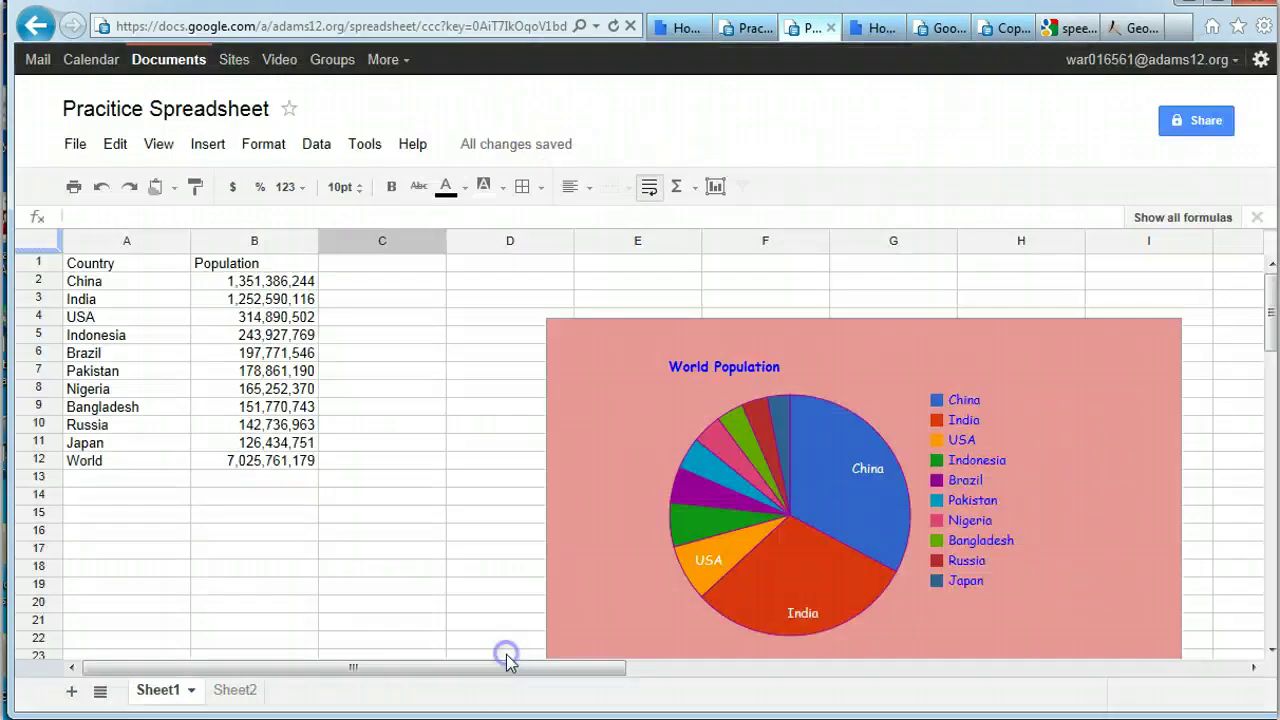
Copy the World Population chart to the web clipboard
left_click(597, 352)
left_click(606, 302)
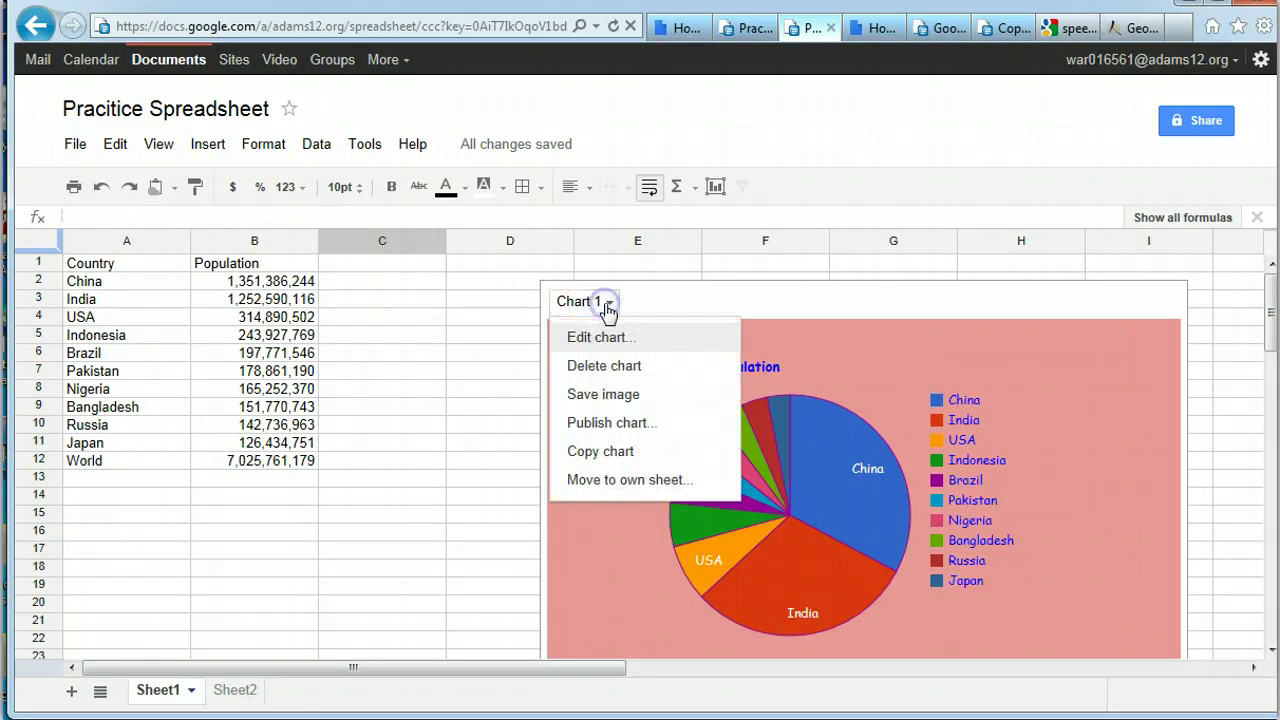
left_click(586, 451)
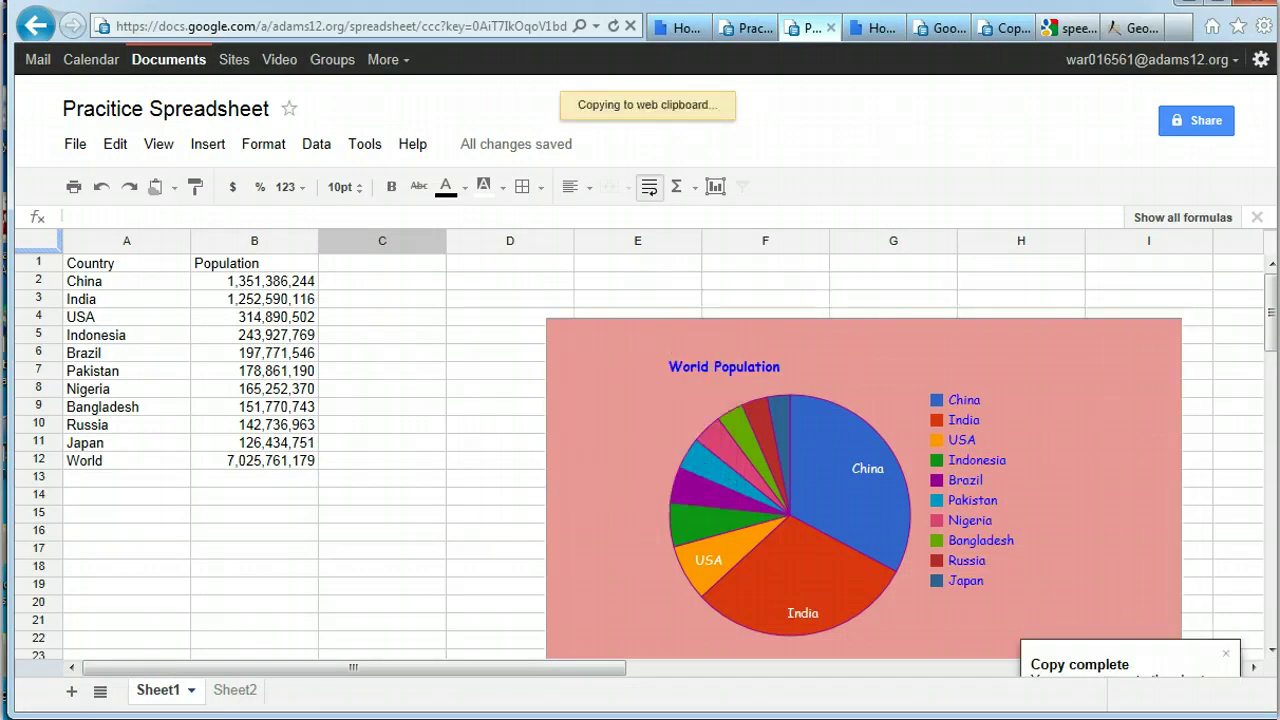
Switch to PowerPoint and try to paste the copied chart onto the title slide
mouse_move(395, 716)
left_click(486, 671)
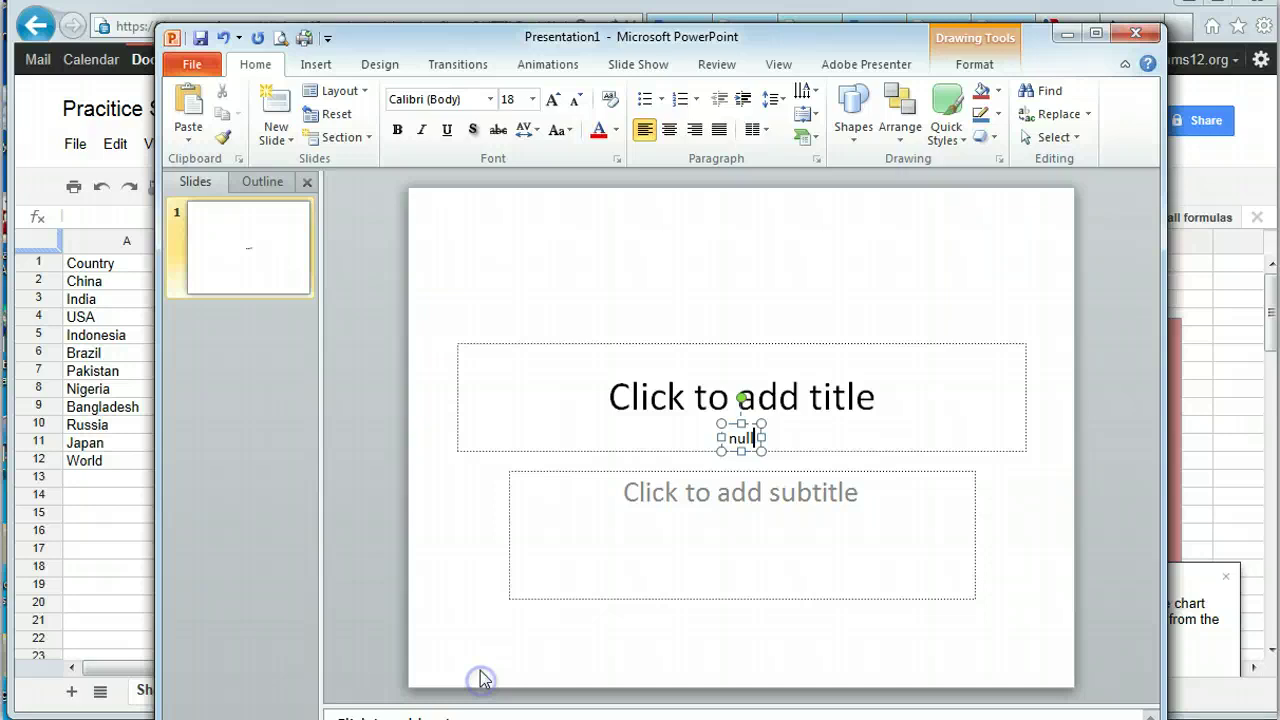
right_click(489, 289)
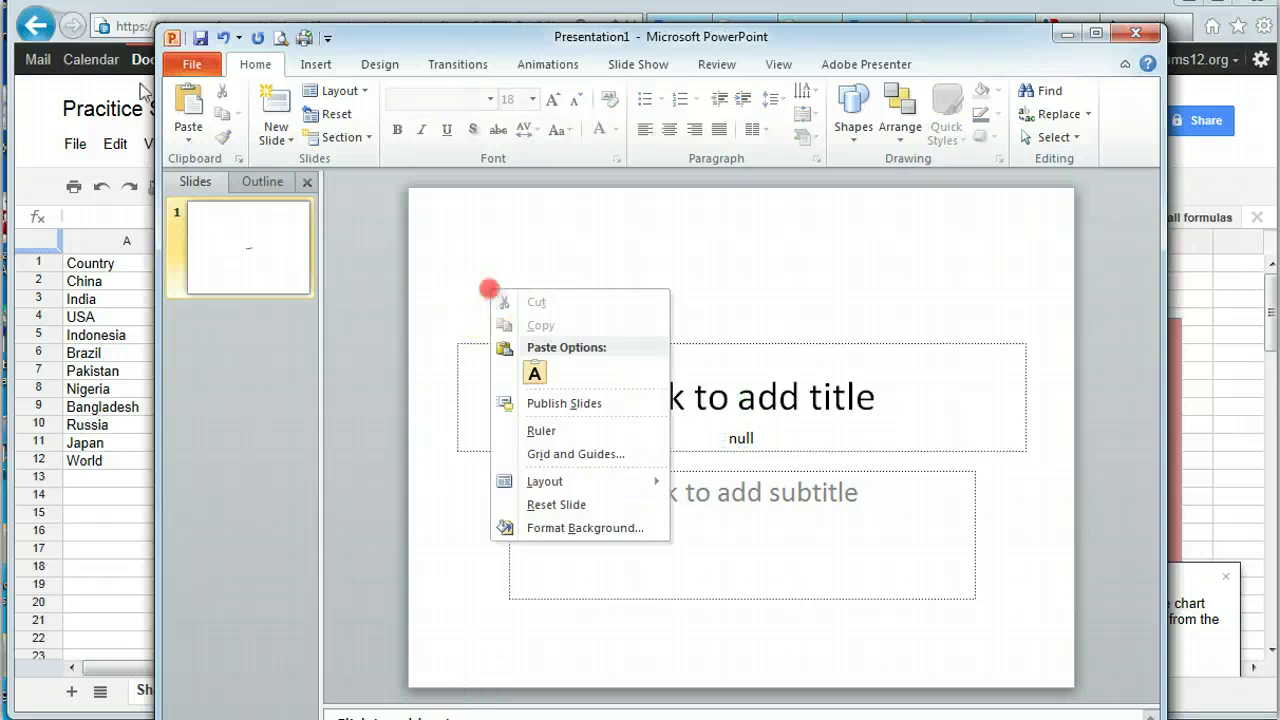
left_click(534, 373)
left_click(471, 283)
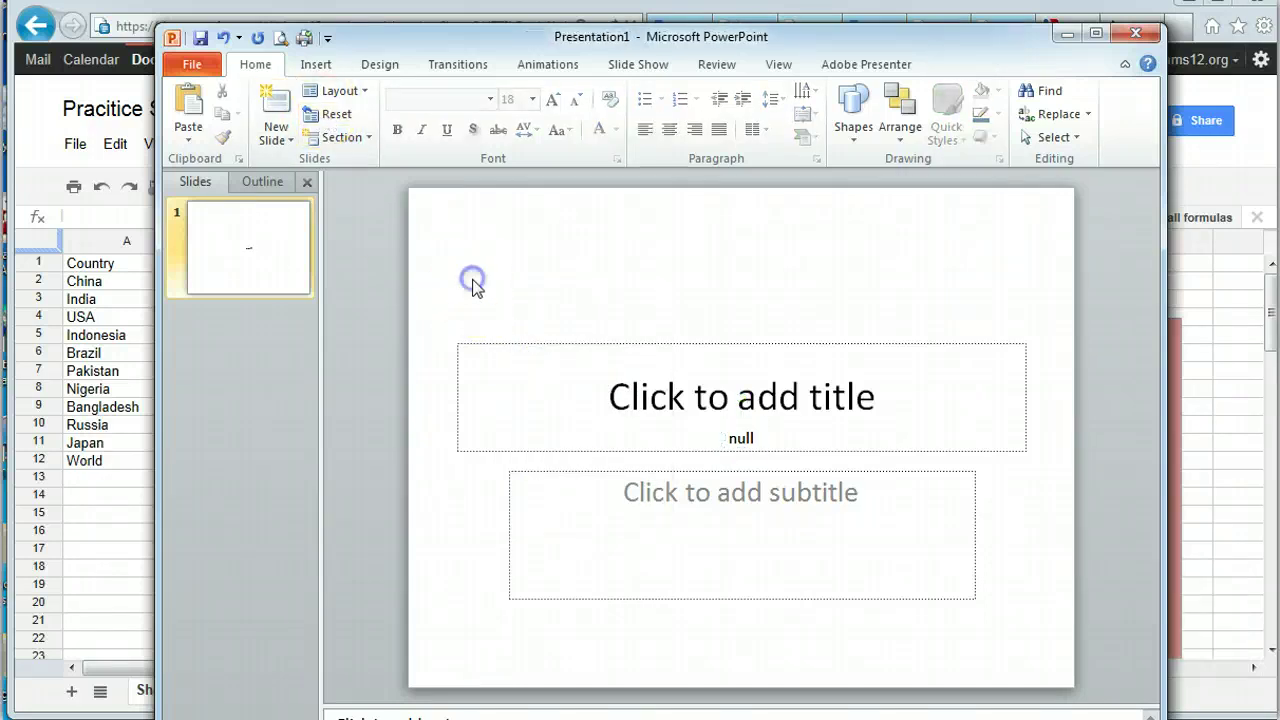
left_click(190, 105)
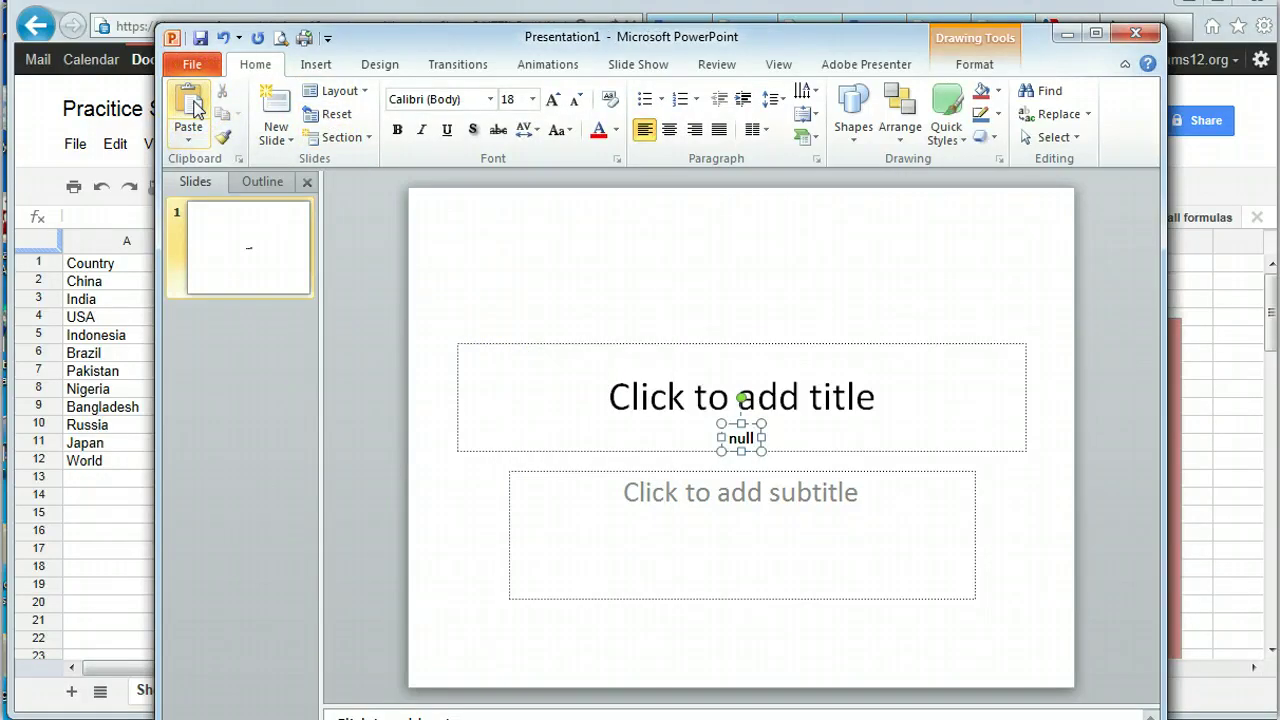
Switch back to the spreadsheet in the browser and move the pie chart to its own sheet
left_click(1232, 447)
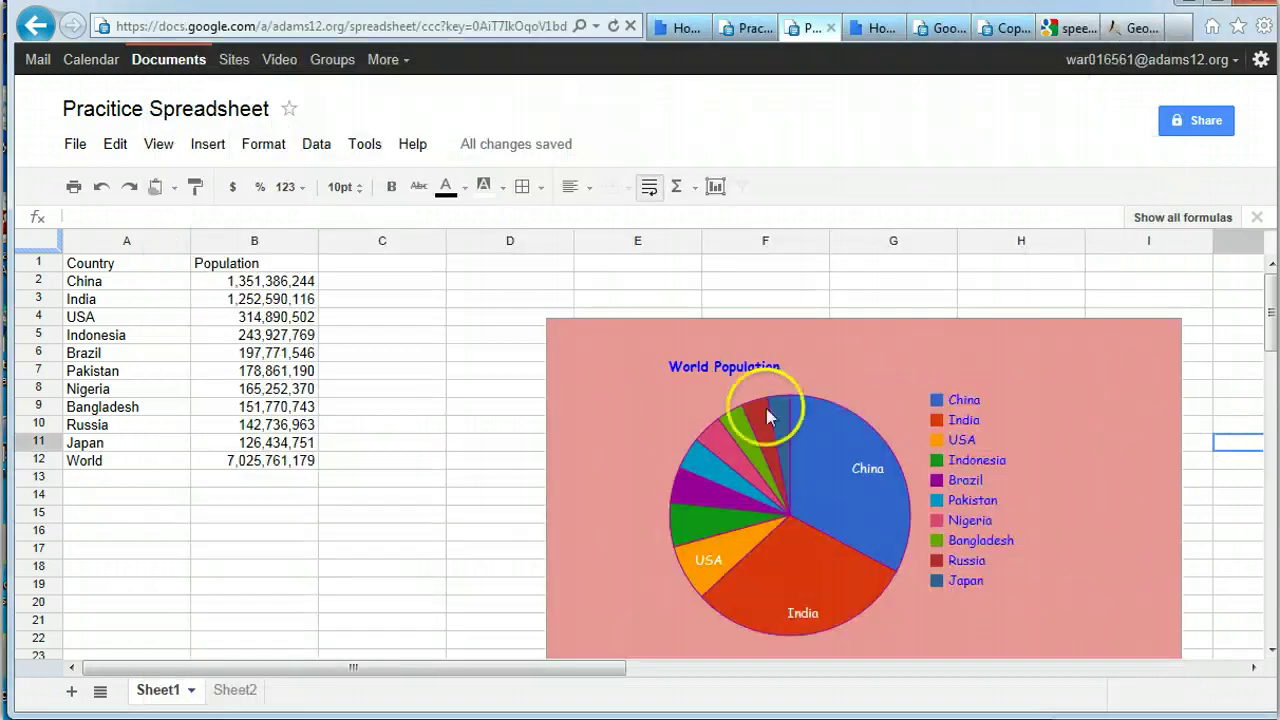
left_click(631, 337)
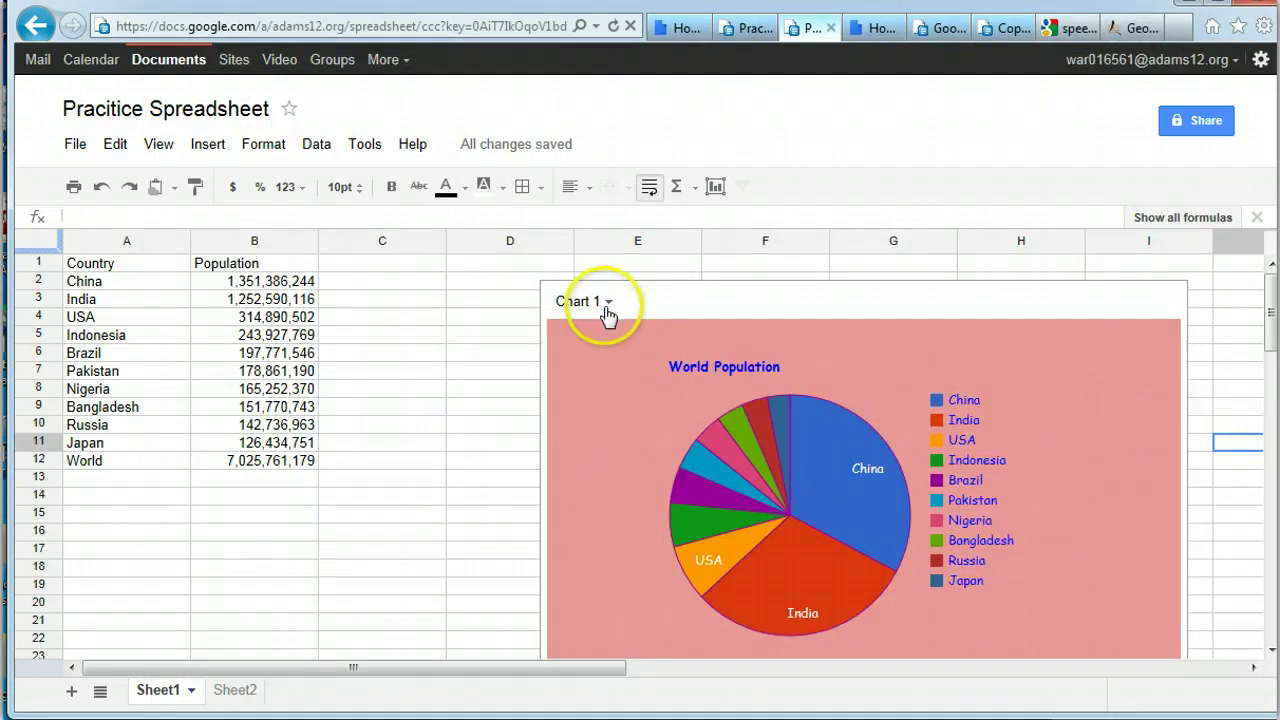
left_click(607, 302)
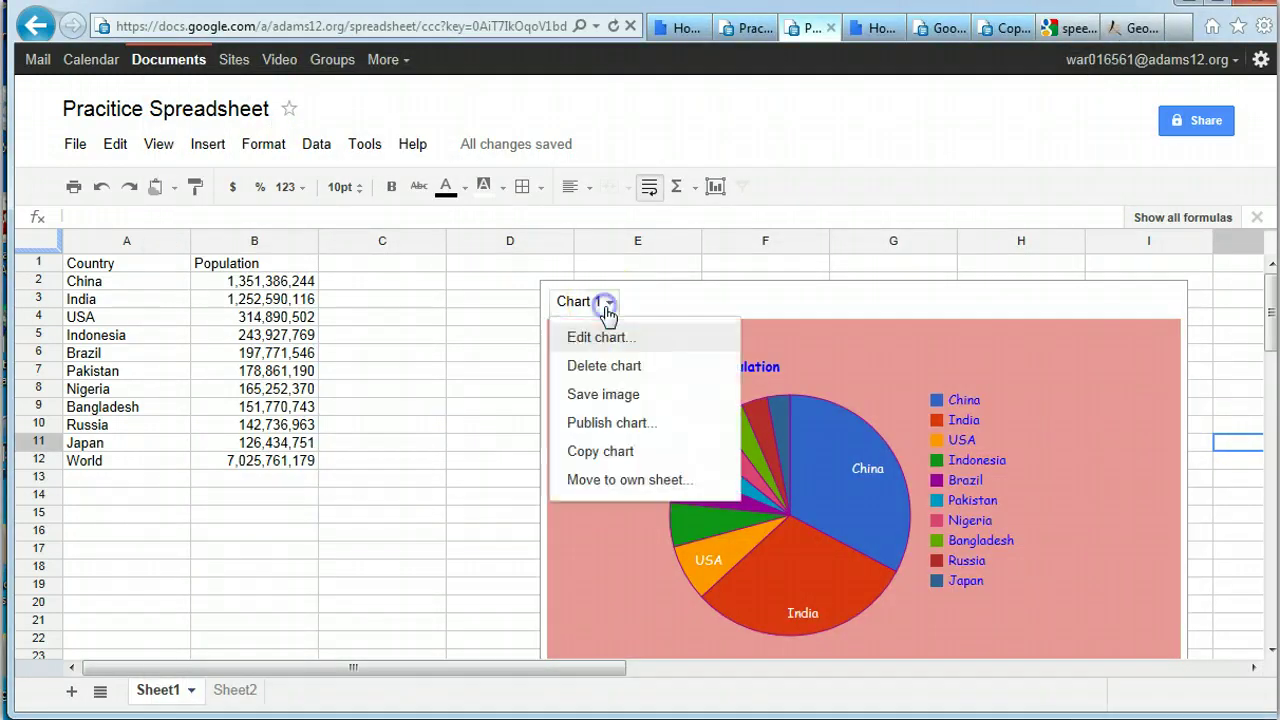
left_click(595, 479)
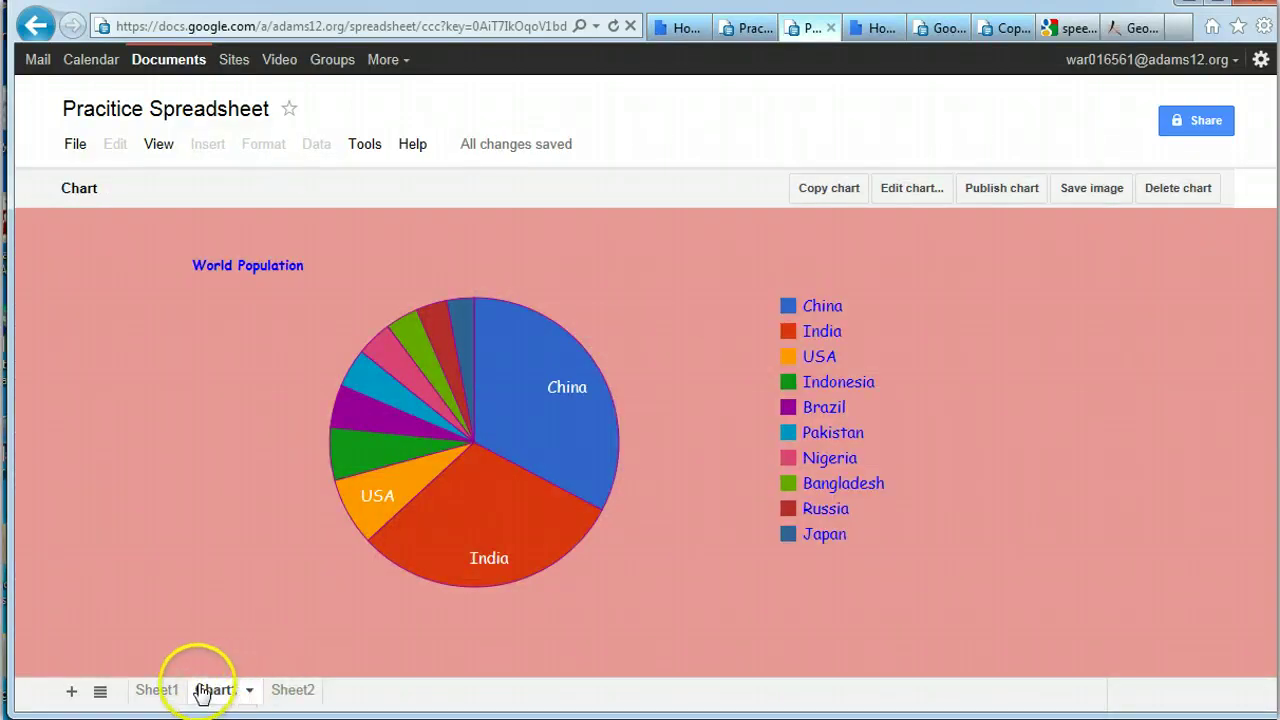
Check Sheet1 with the population table and return to the Chart1 sheet
left_click(155, 691)
left_click(226, 692)
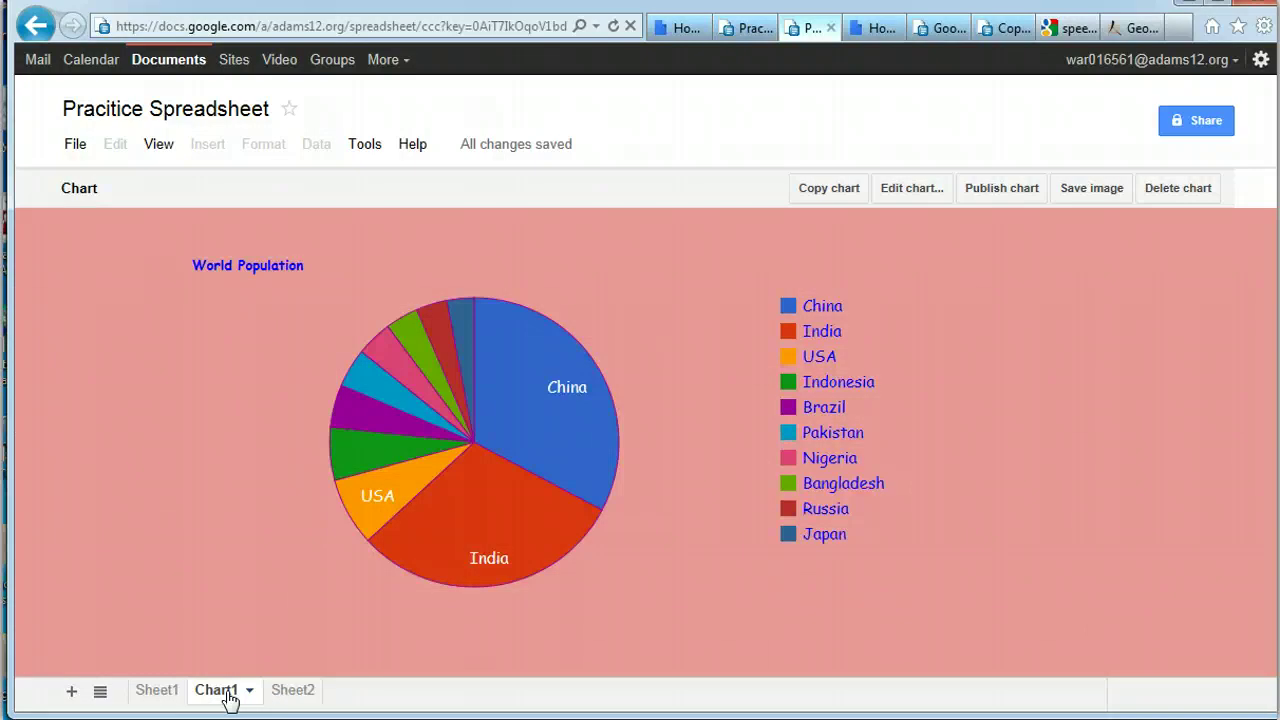
right_click(226, 694)
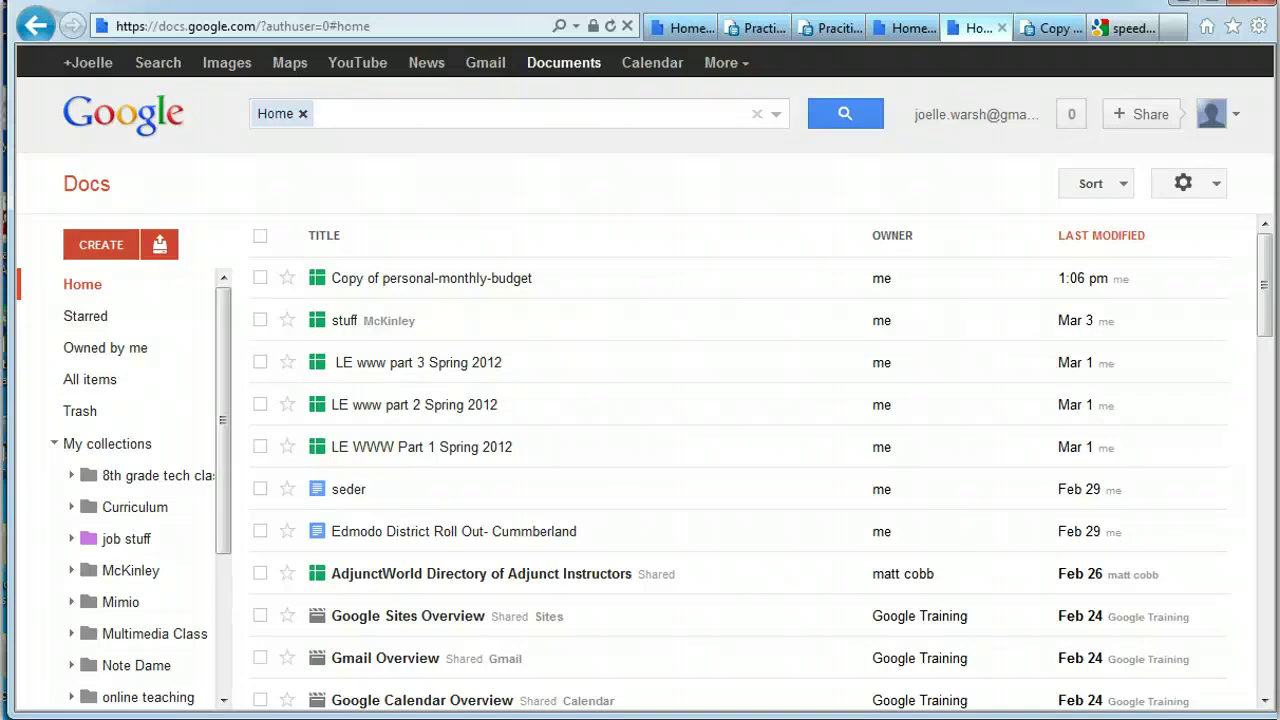
Open the public template gallery from the Docs home page and narrow it to spreadsheet templates
left_click(118, 250)
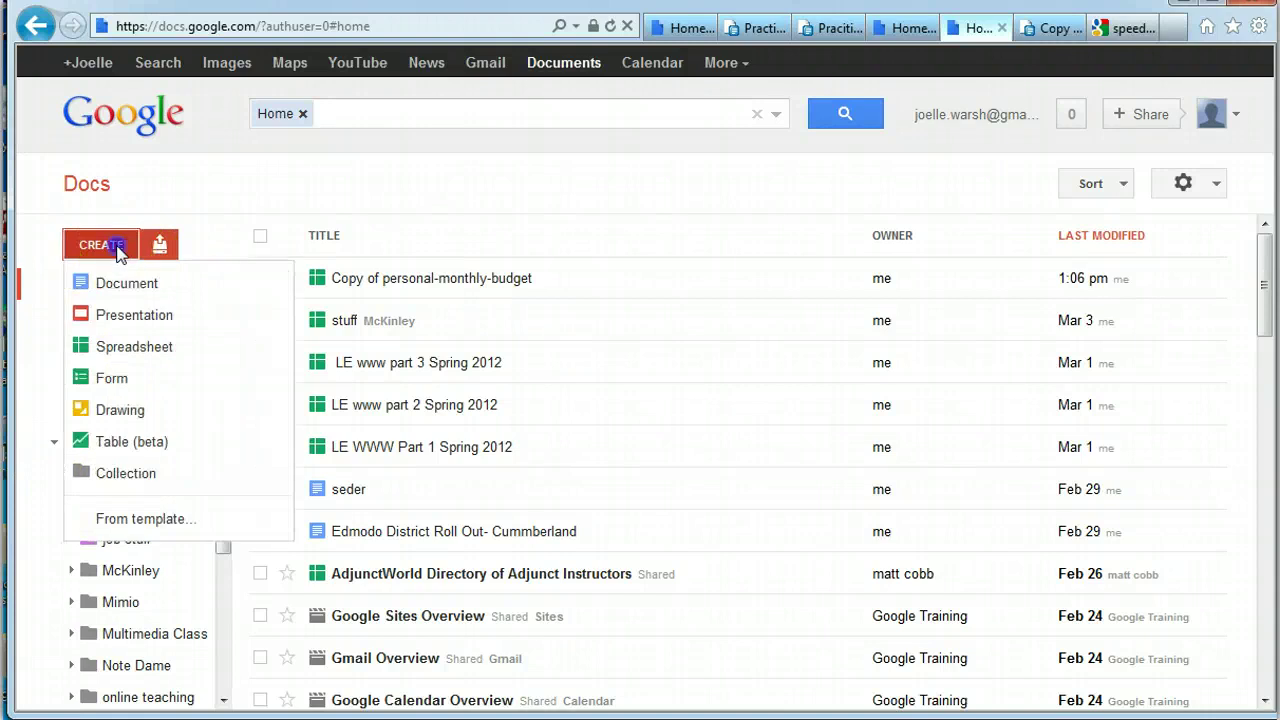
left_click(118, 520)
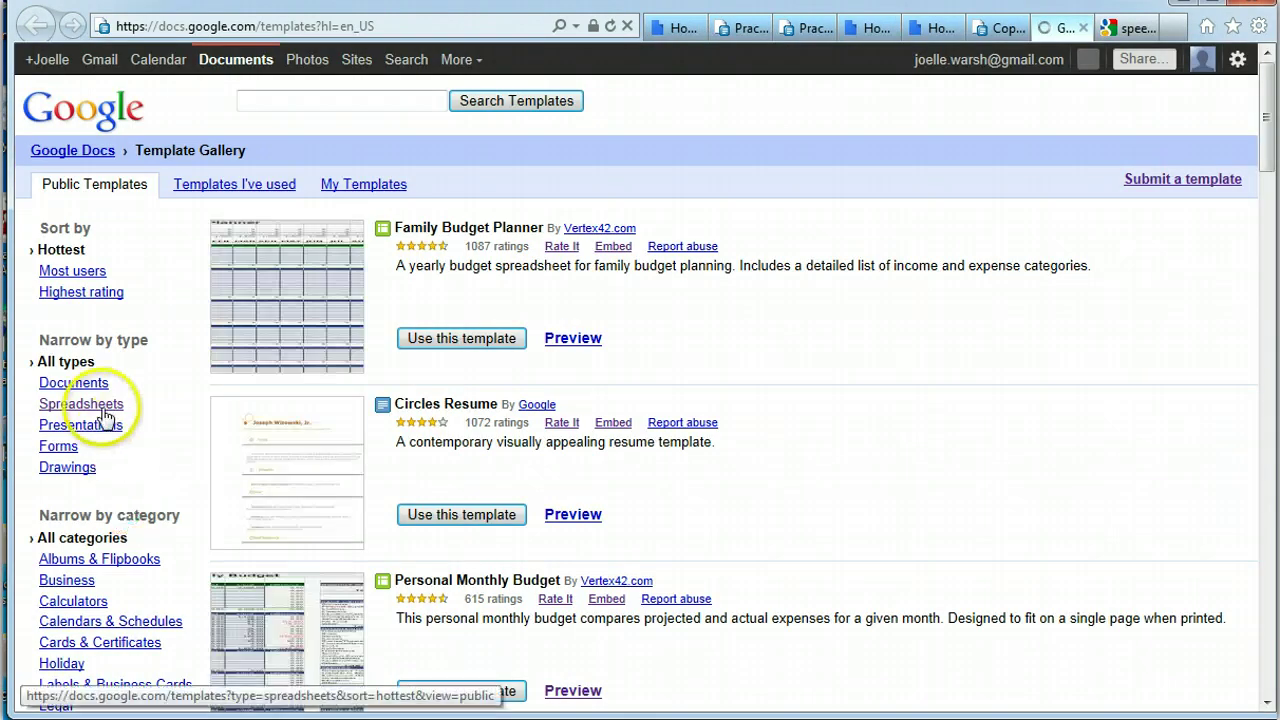
left_click(93, 405)
left_click(430, 257)
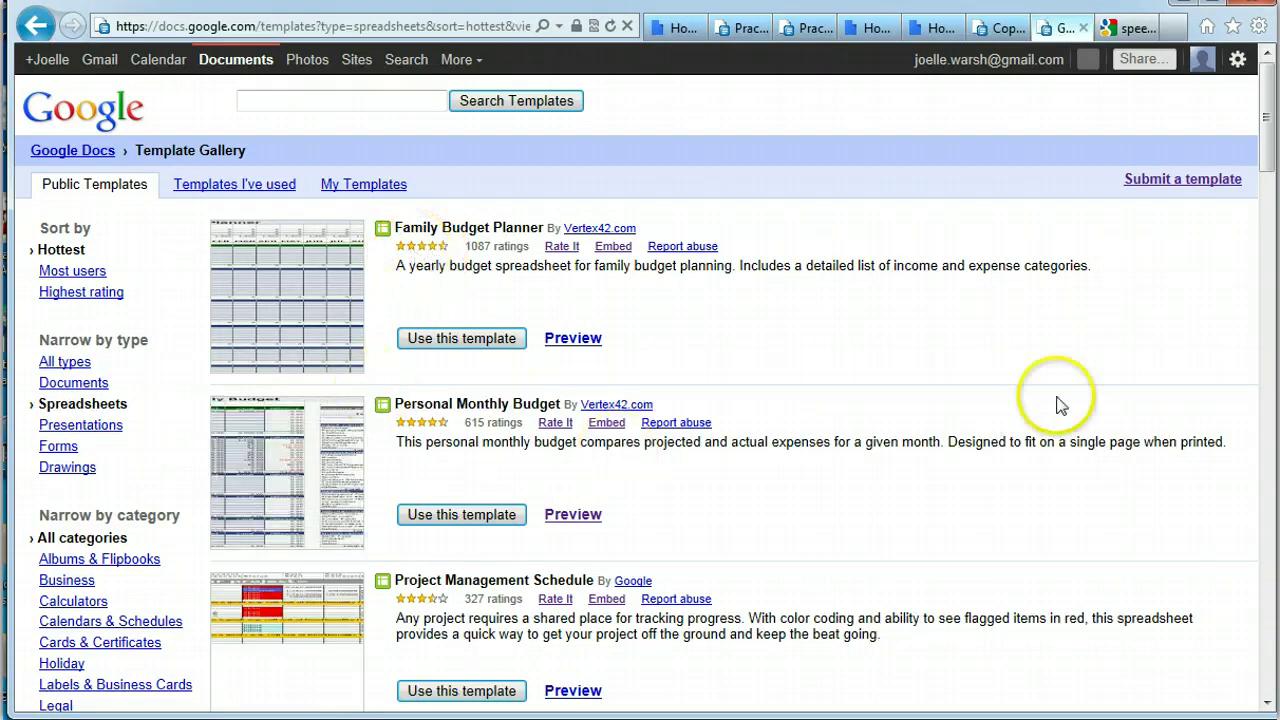
left_click_drag(1272, 185, 1266, 137)
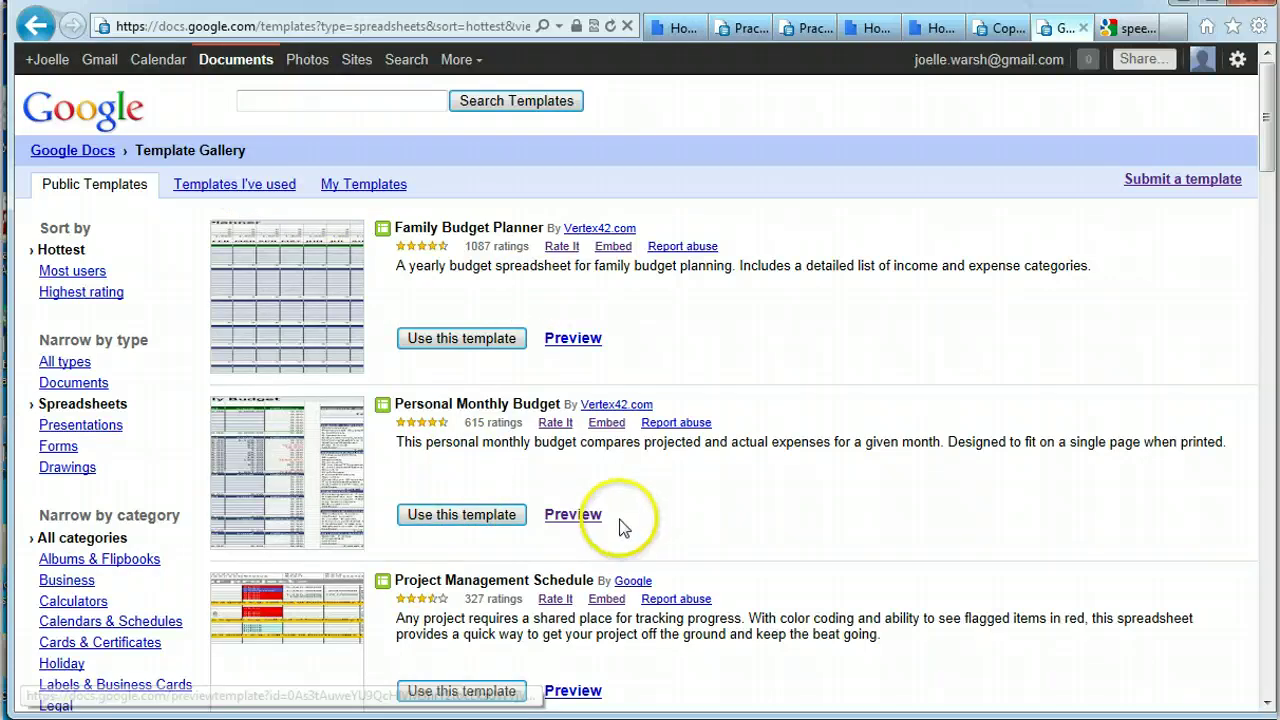
Preview the Personal Monthly Budget template by Vertex42.com and create a spreadsheet from it
left_click(571, 514)
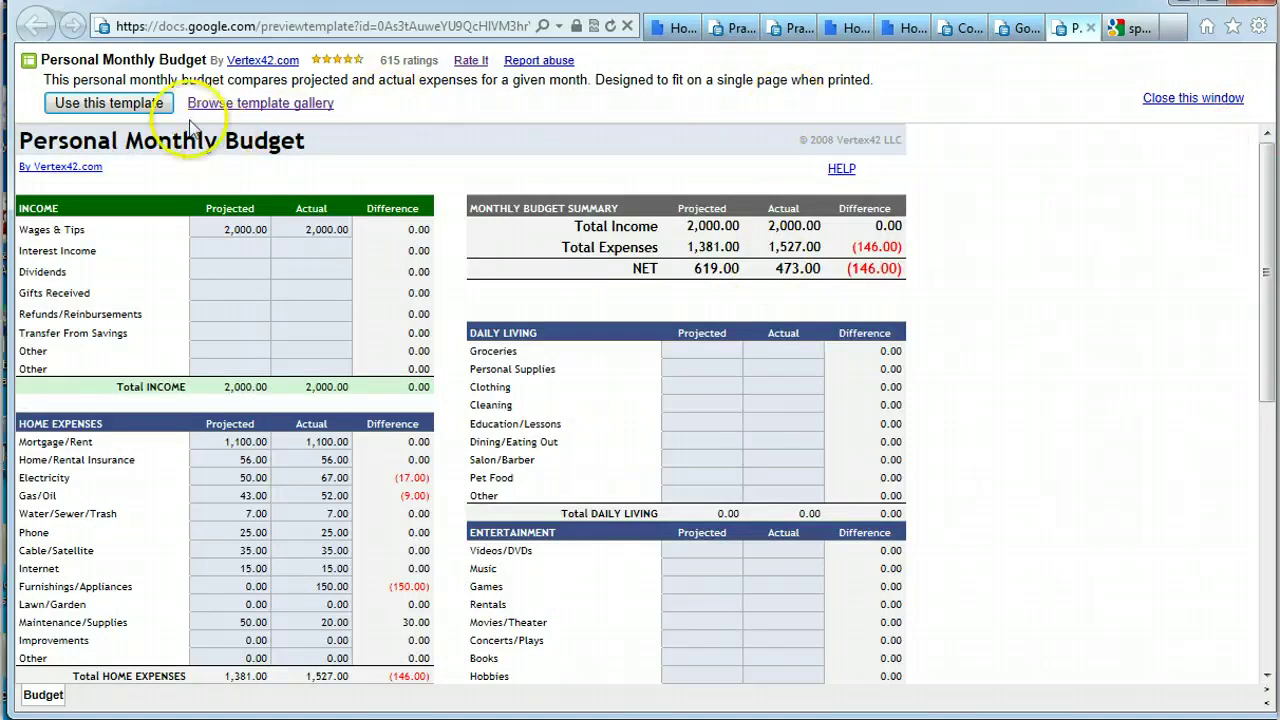
left_click(120, 108)
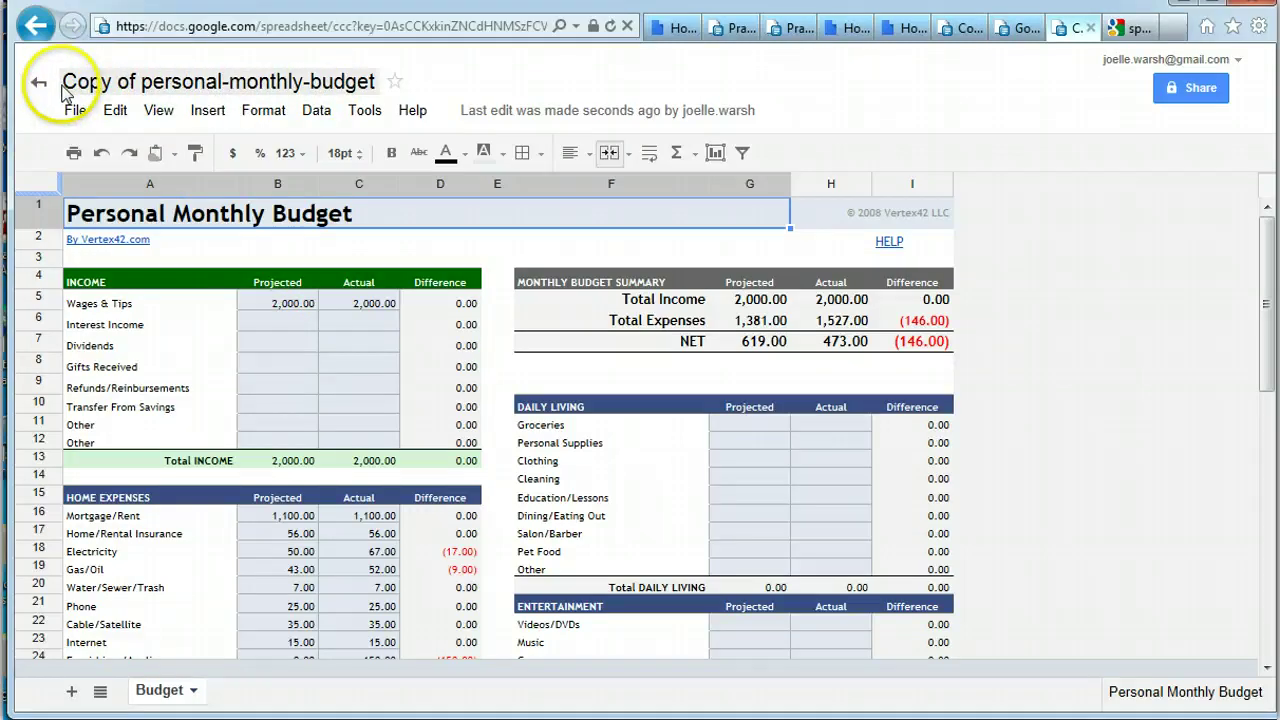
Rename the new spreadsheet as personal-monthly-budget by removing the "Copy of" prefix
left_click(130, 84)
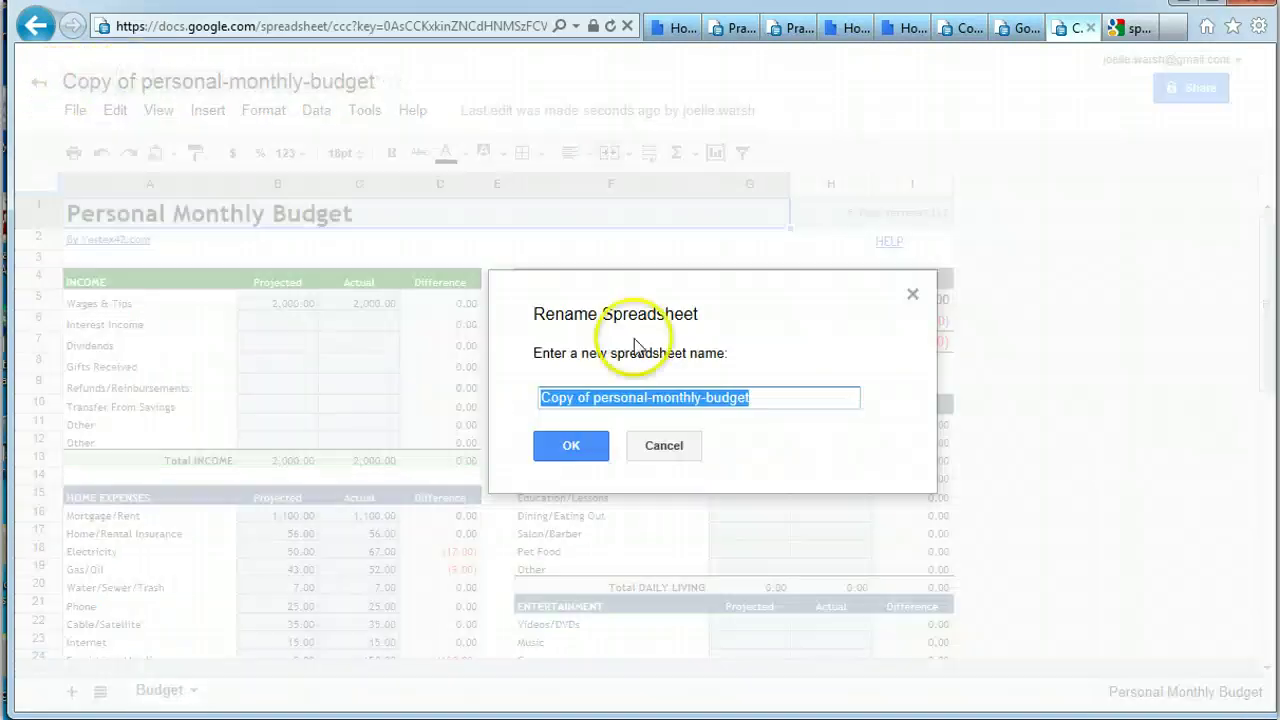
double_click(586, 397)
left_click_drag(538, 396, 590, 396)
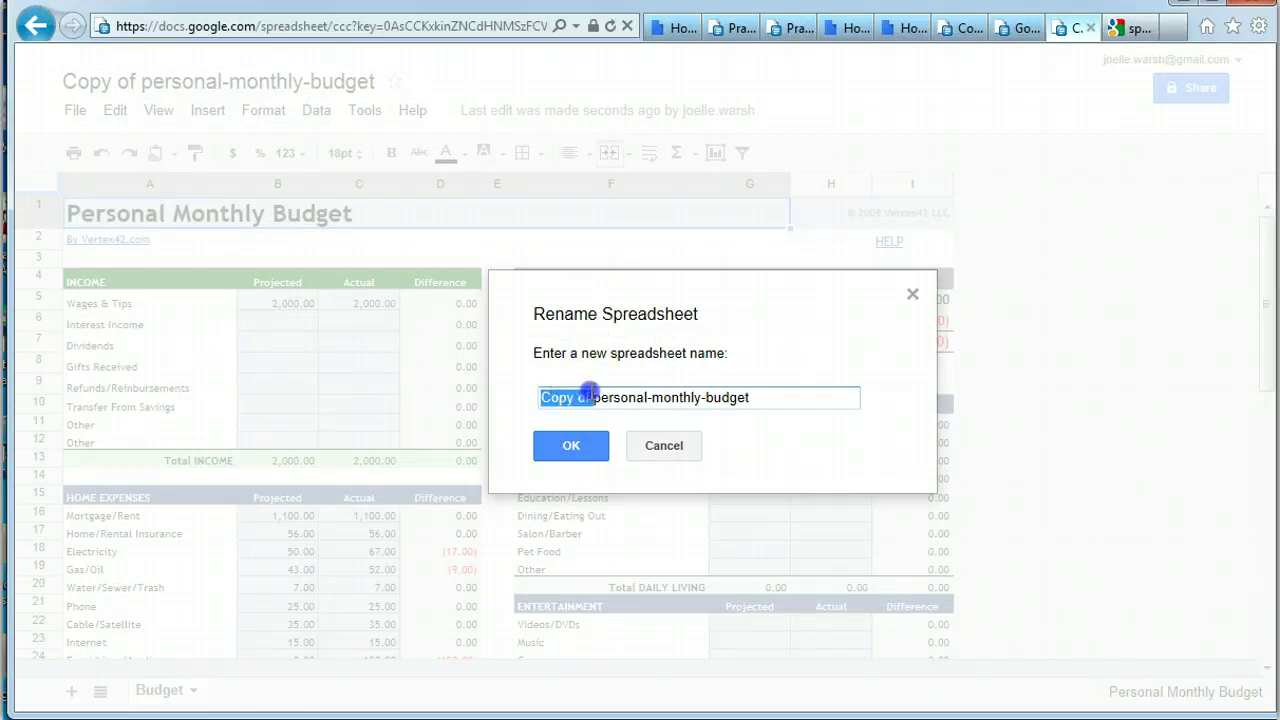
key("BackSpace")
left_click(574, 448)
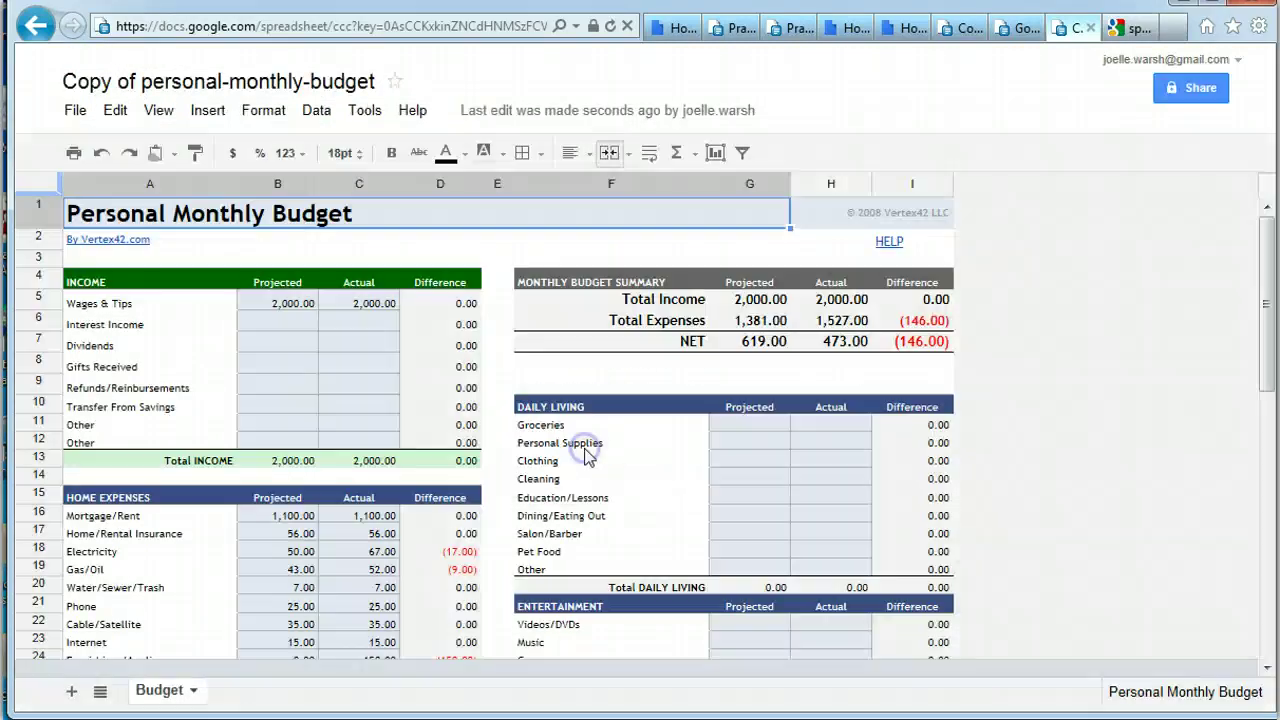
Examine the projected and actual income cells for Wages & Tips and Interest Income on the Budget sheet
left_click(281, 330)
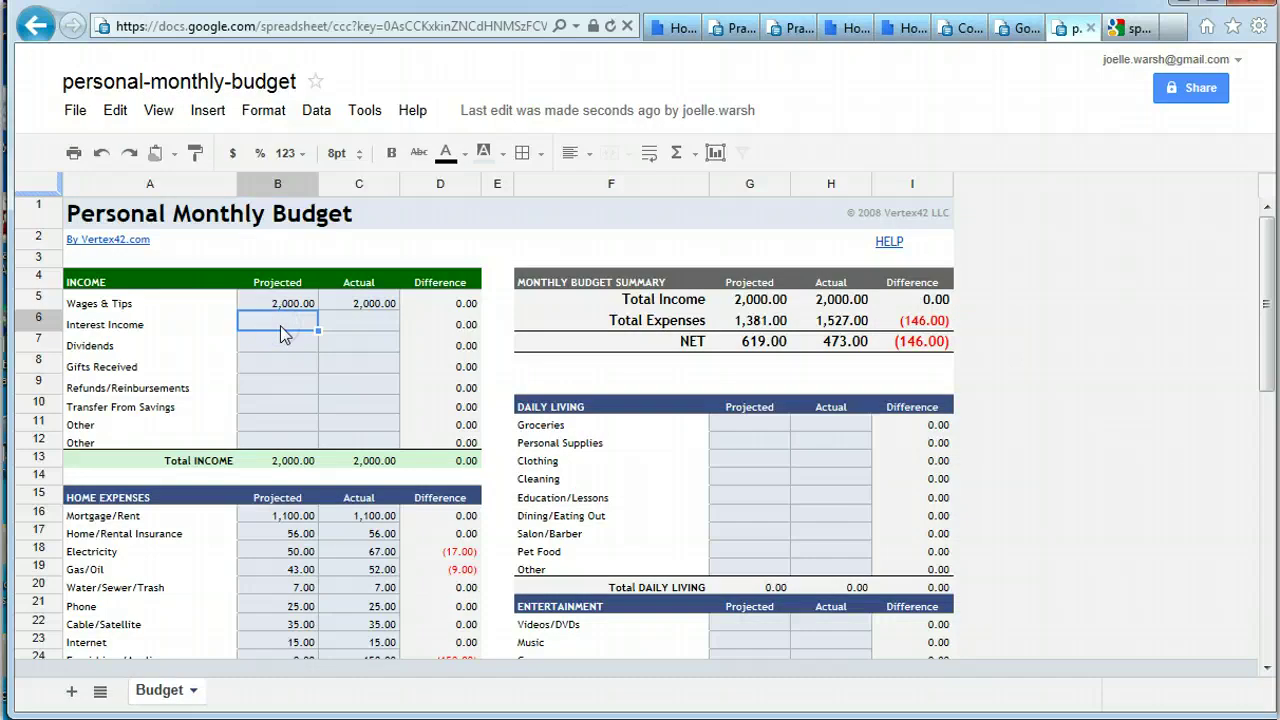
left_click(350, 328)
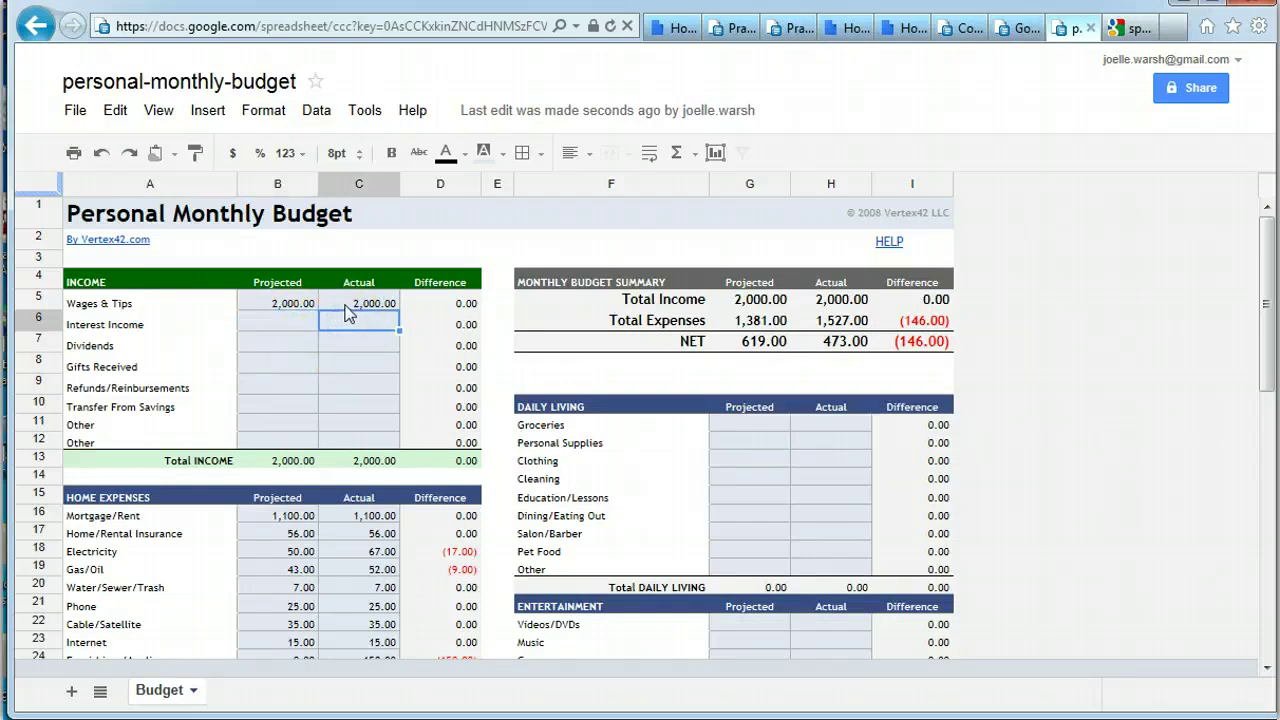
left_click(350, 304)
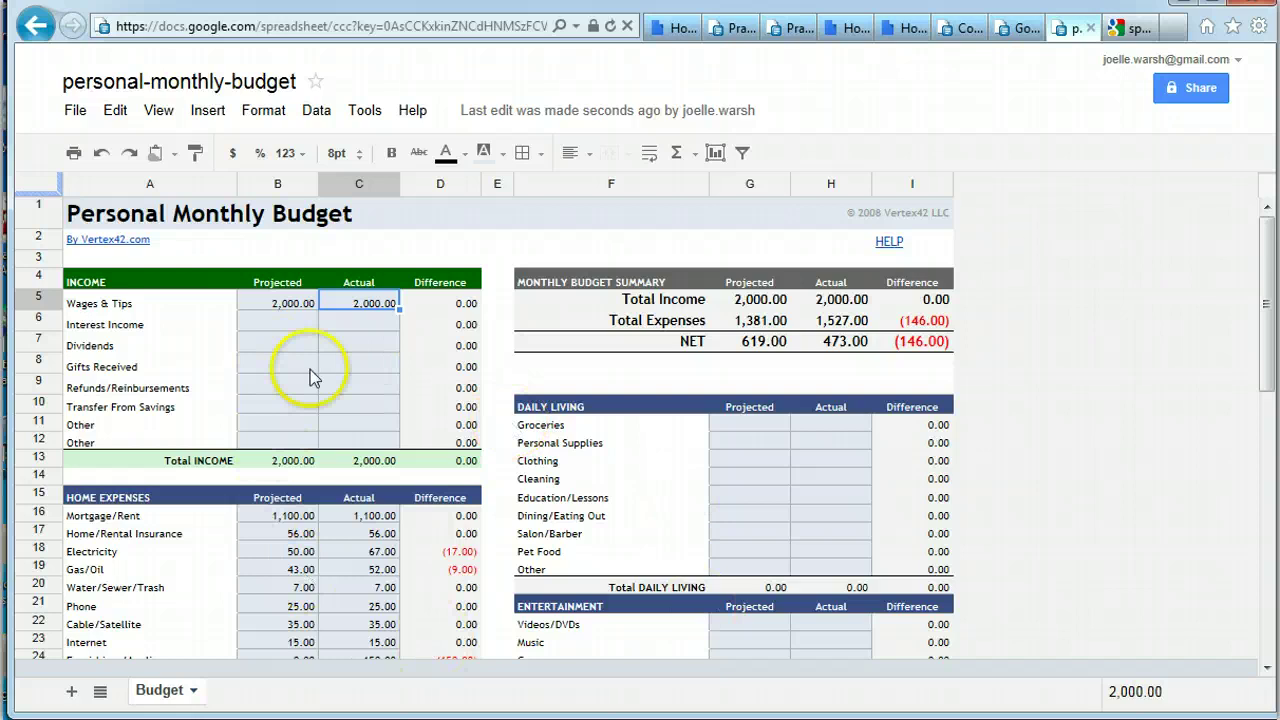
left_click_drag(1264, 262, 1262, 200)
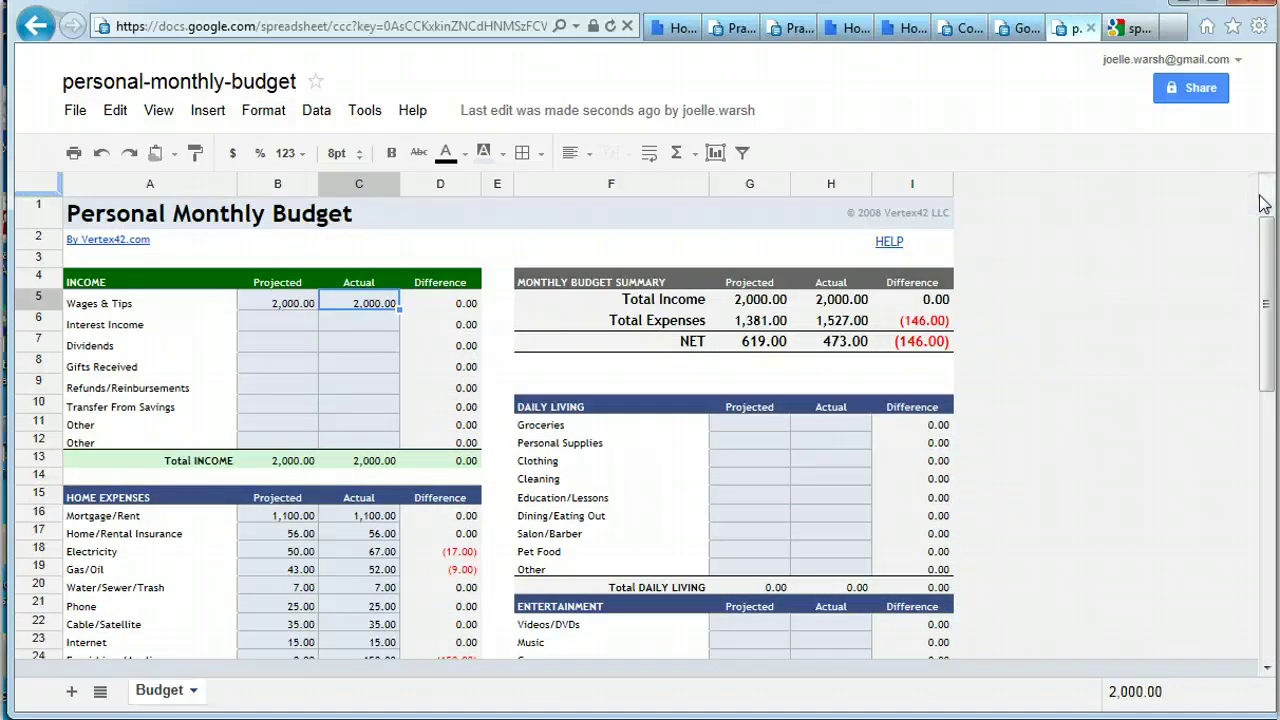